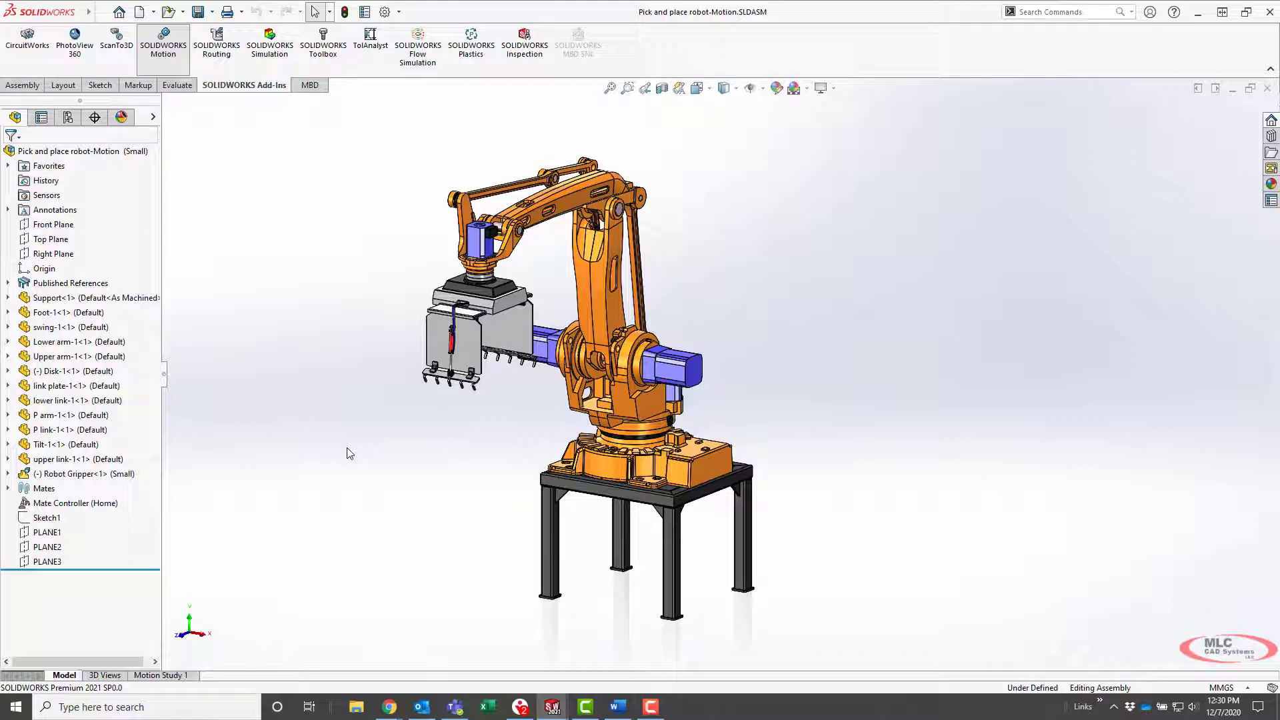
Step: Show the configurations of the Pick and place robot-Motion assembly in the ConfigurationManager
left_click(68, 117)
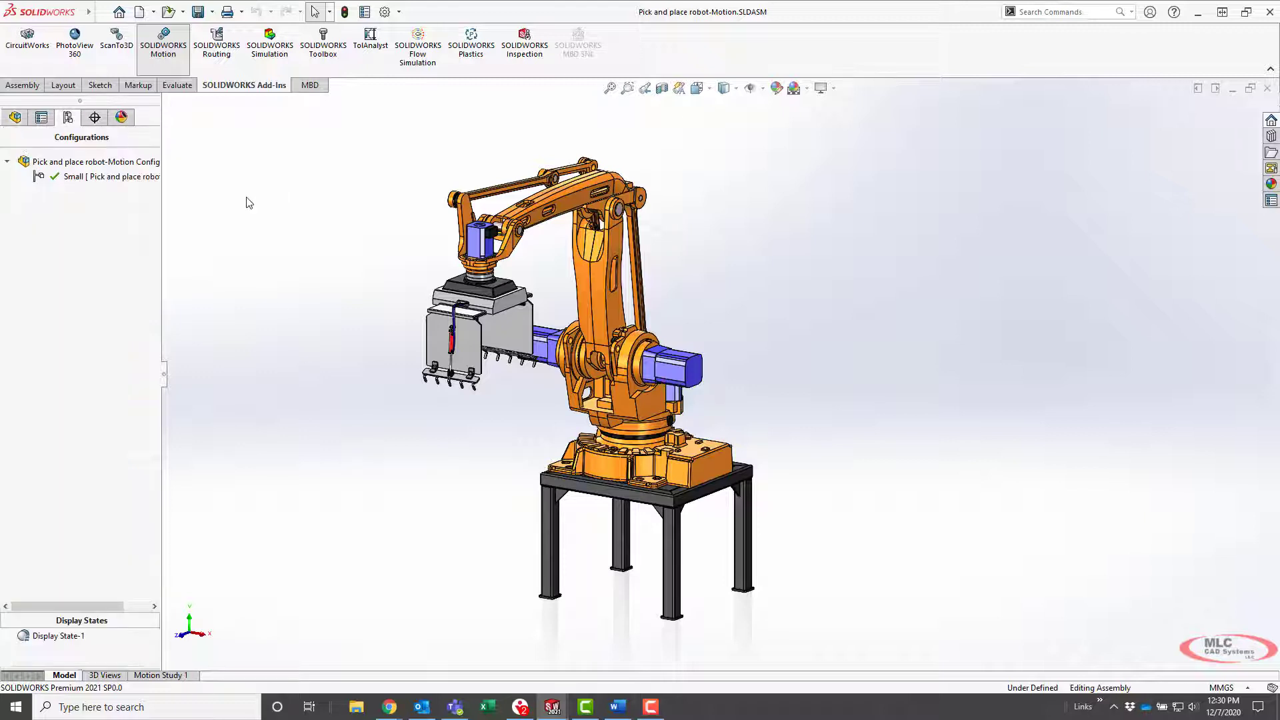
Step: Start a new exploded view and drag the Support table 778.325121 mm down along Y
right_click(38, 177)
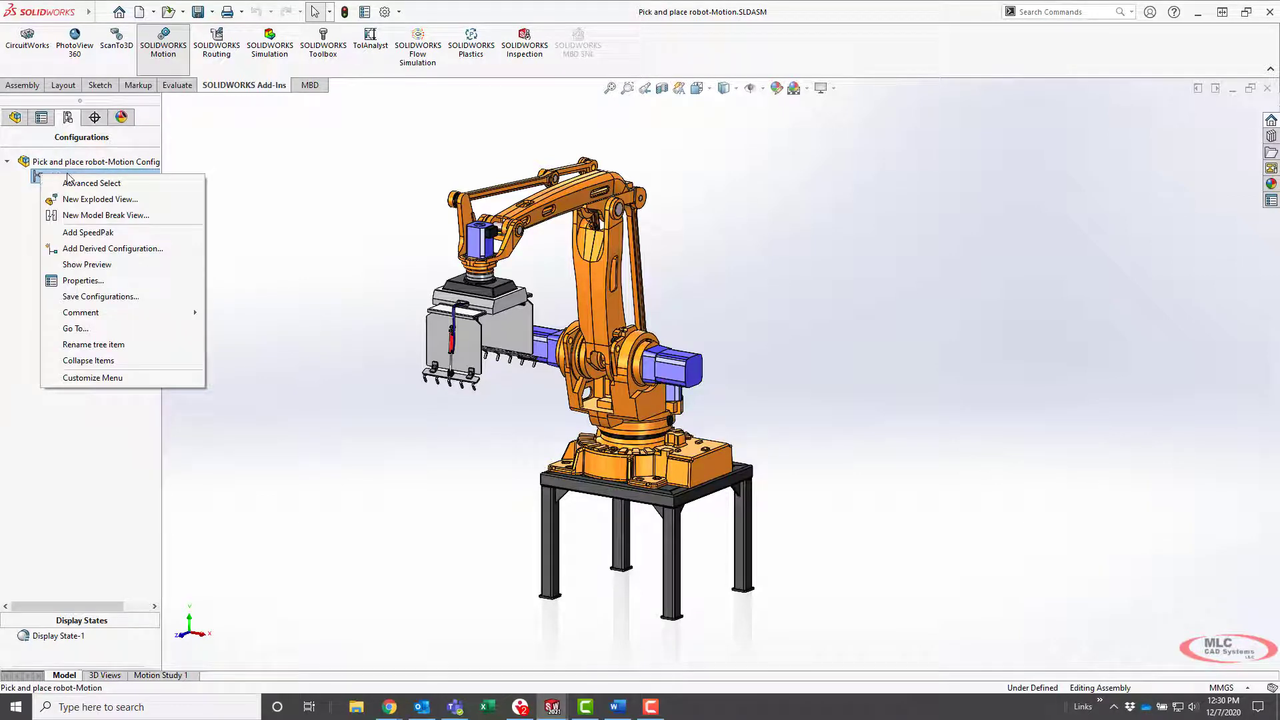
left_click(142, 201)
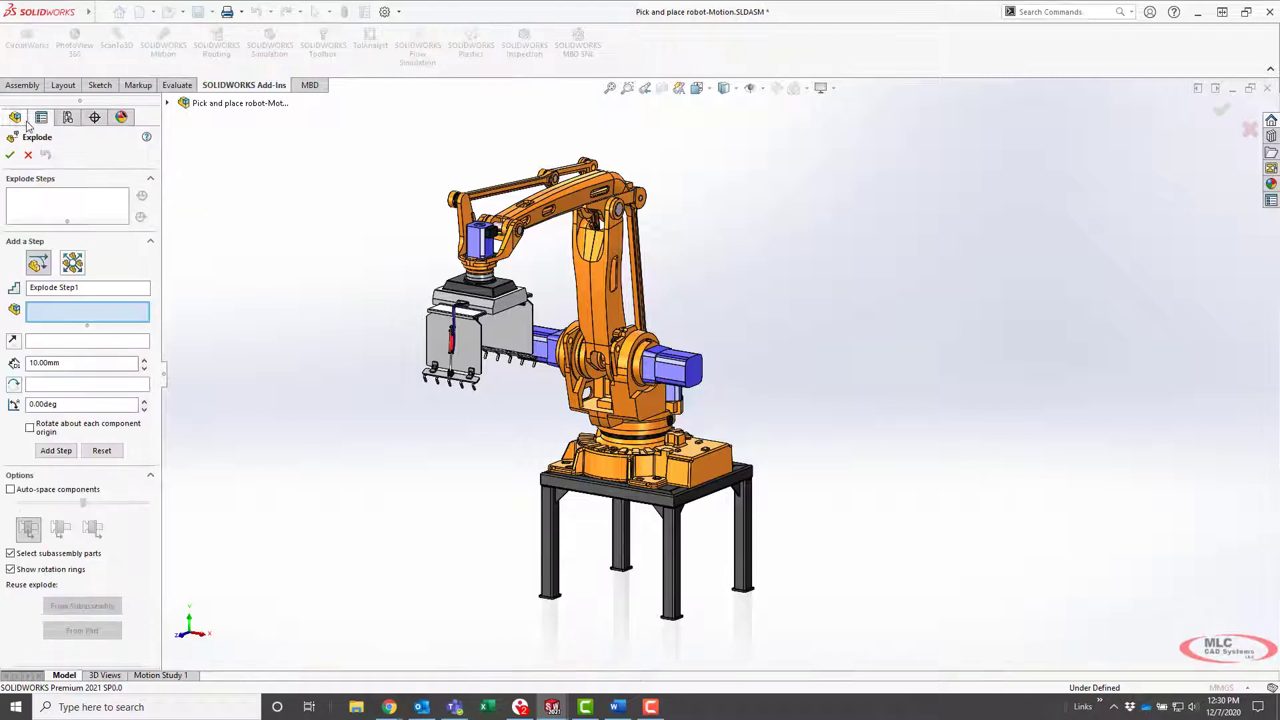
left_click(167, 103)
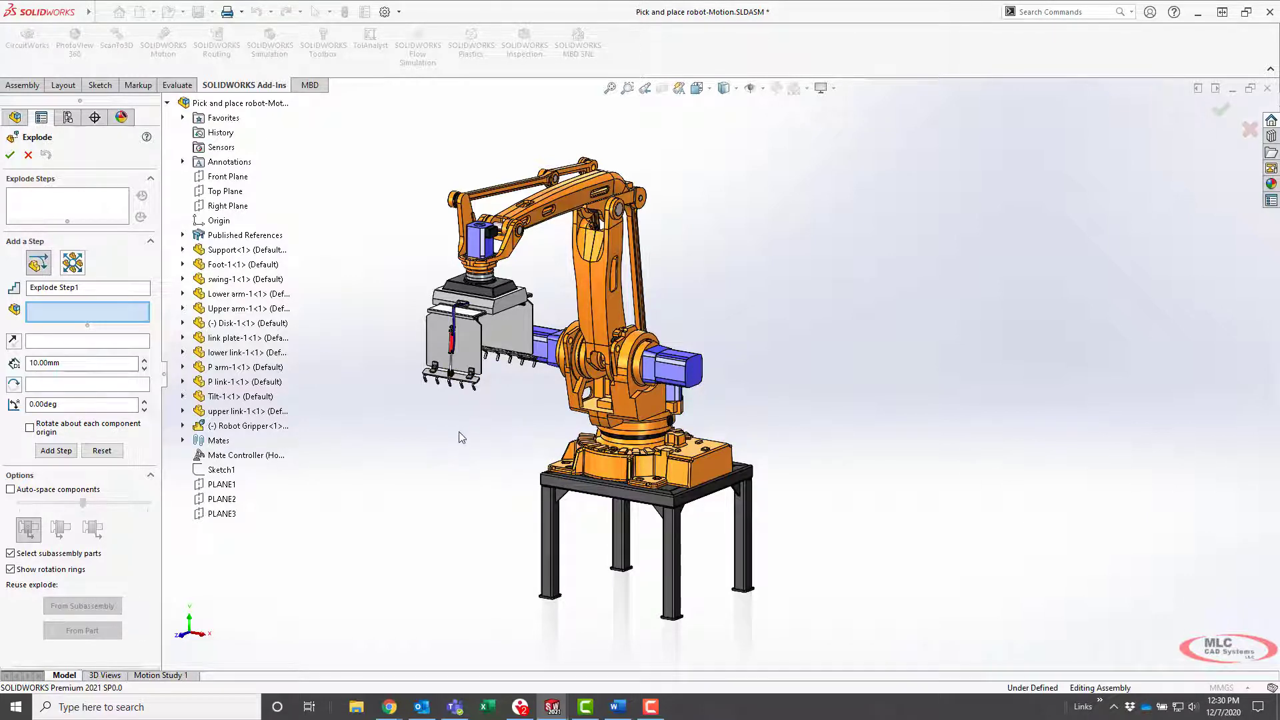
key("f")
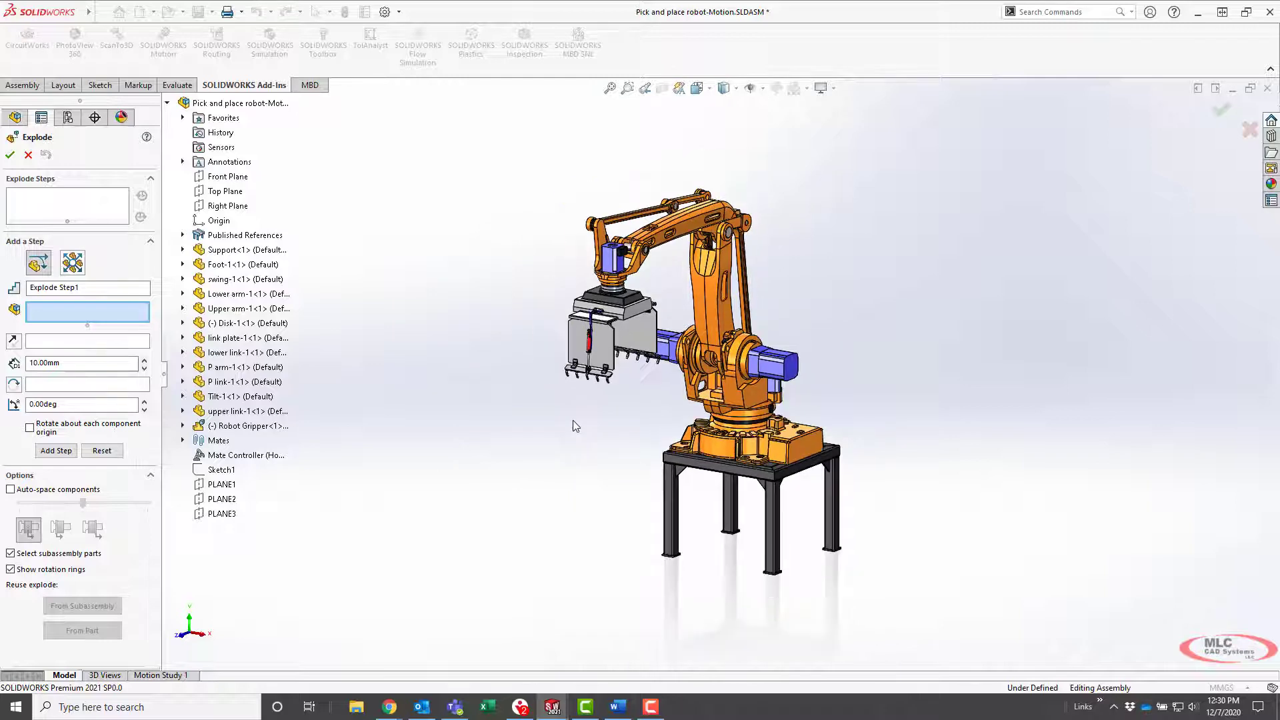
left_click(769, 490)
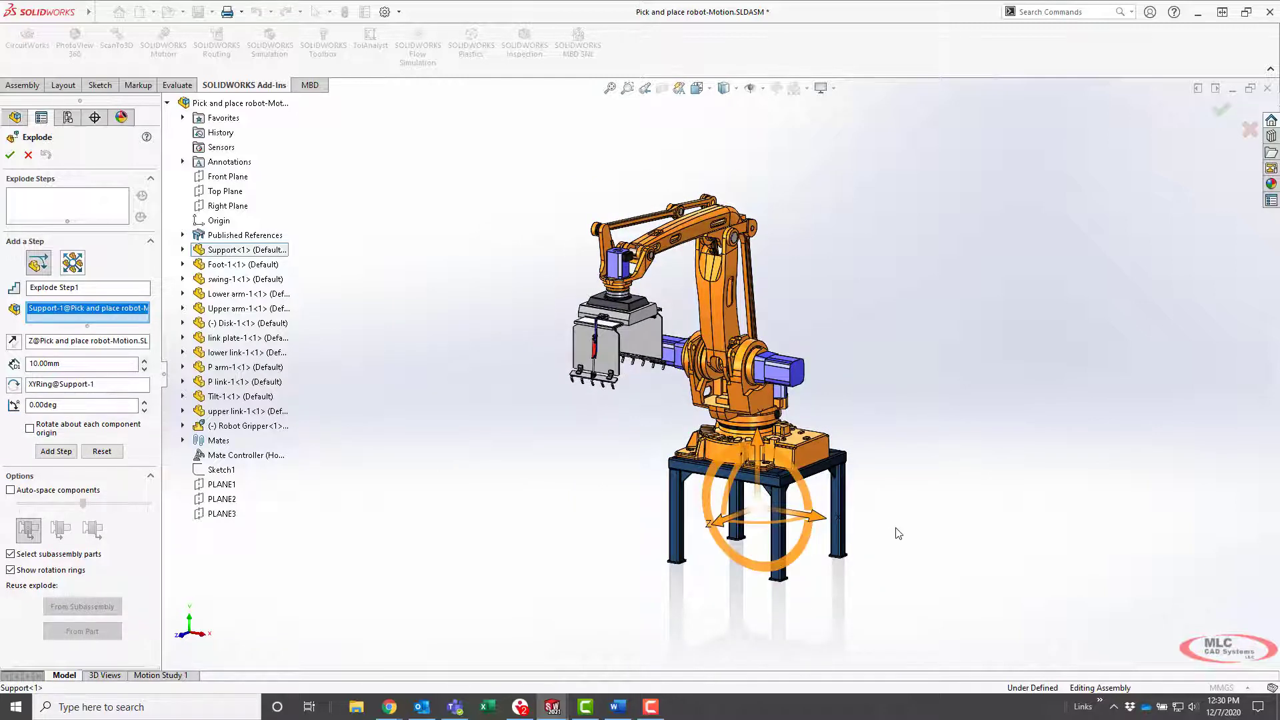
left_click_drag(762, 454, 760, 553)
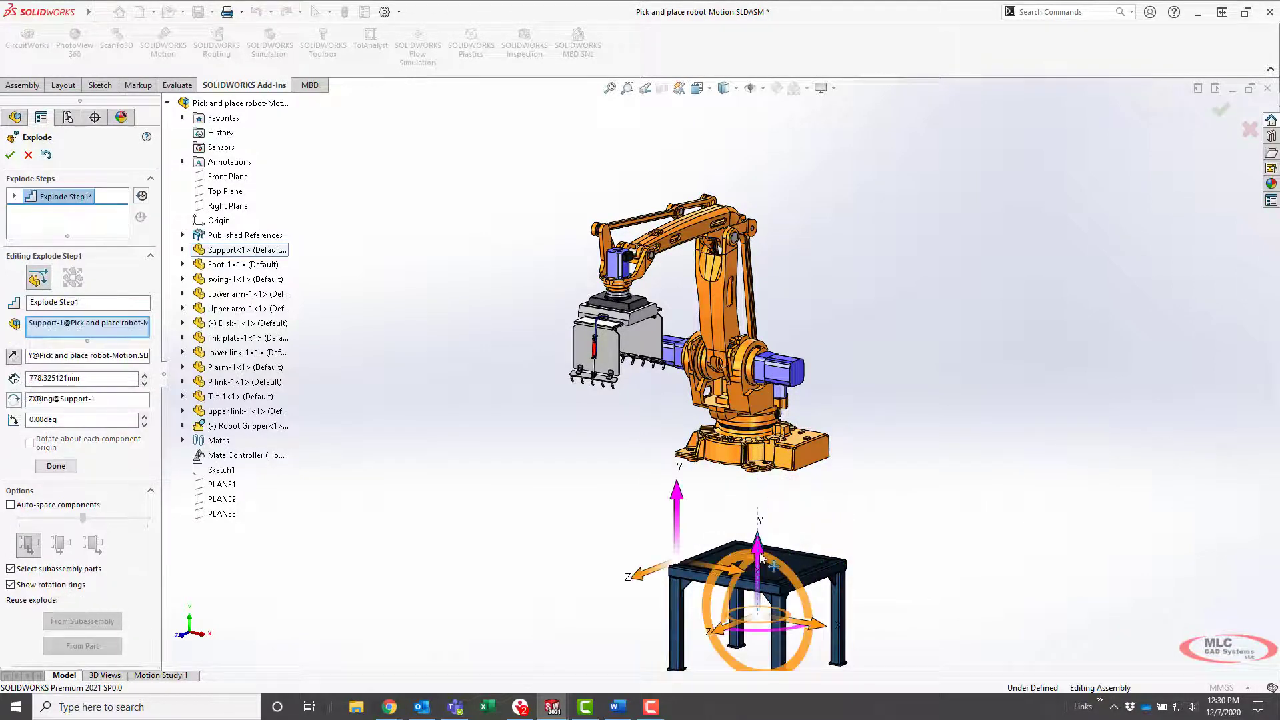
Step: Complete Explode Step1 and lower Foot-1 350.72675205 mm along Y as Step2
right_click(738, 497)
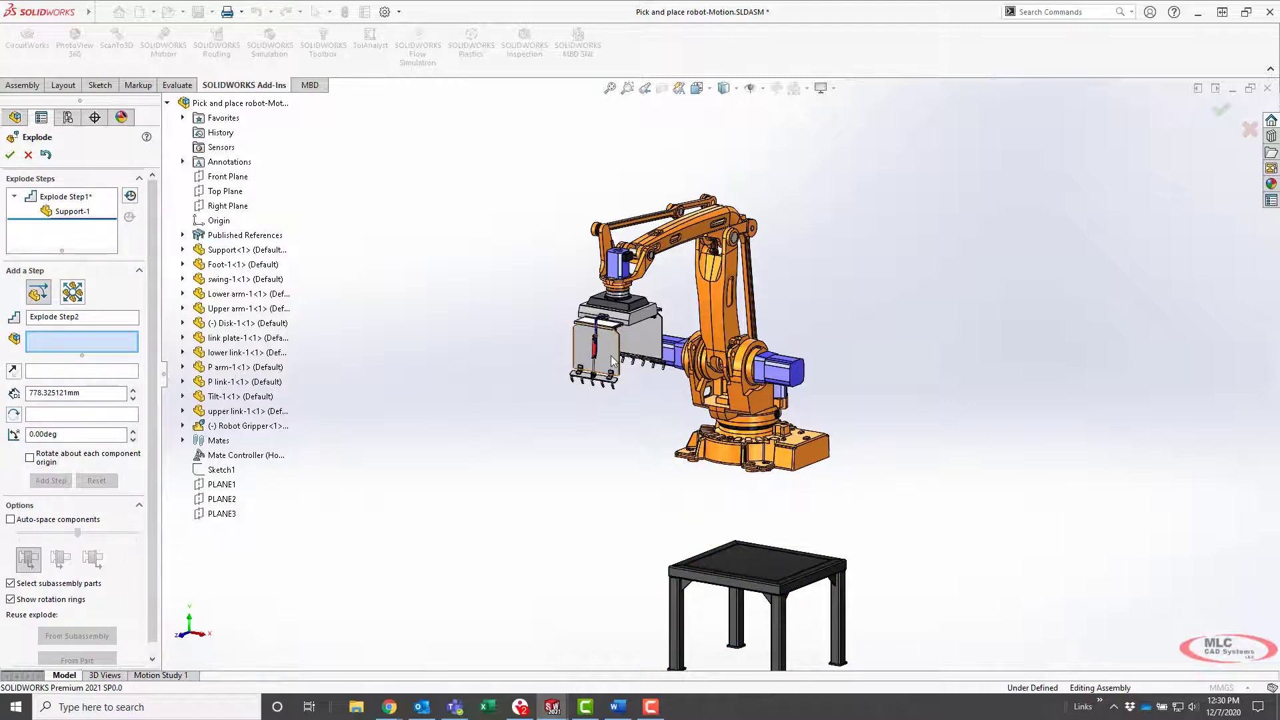
left_click(763, 464)
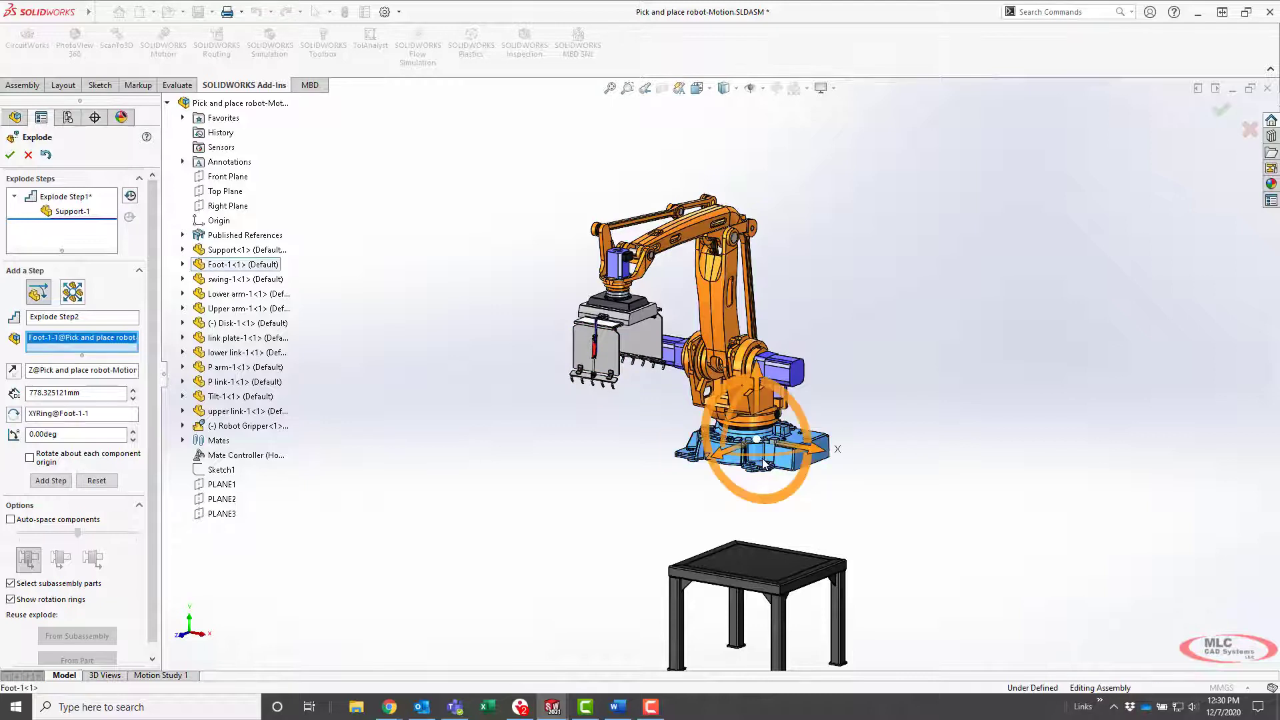
left_click_drag(762, 380, 763, 431)
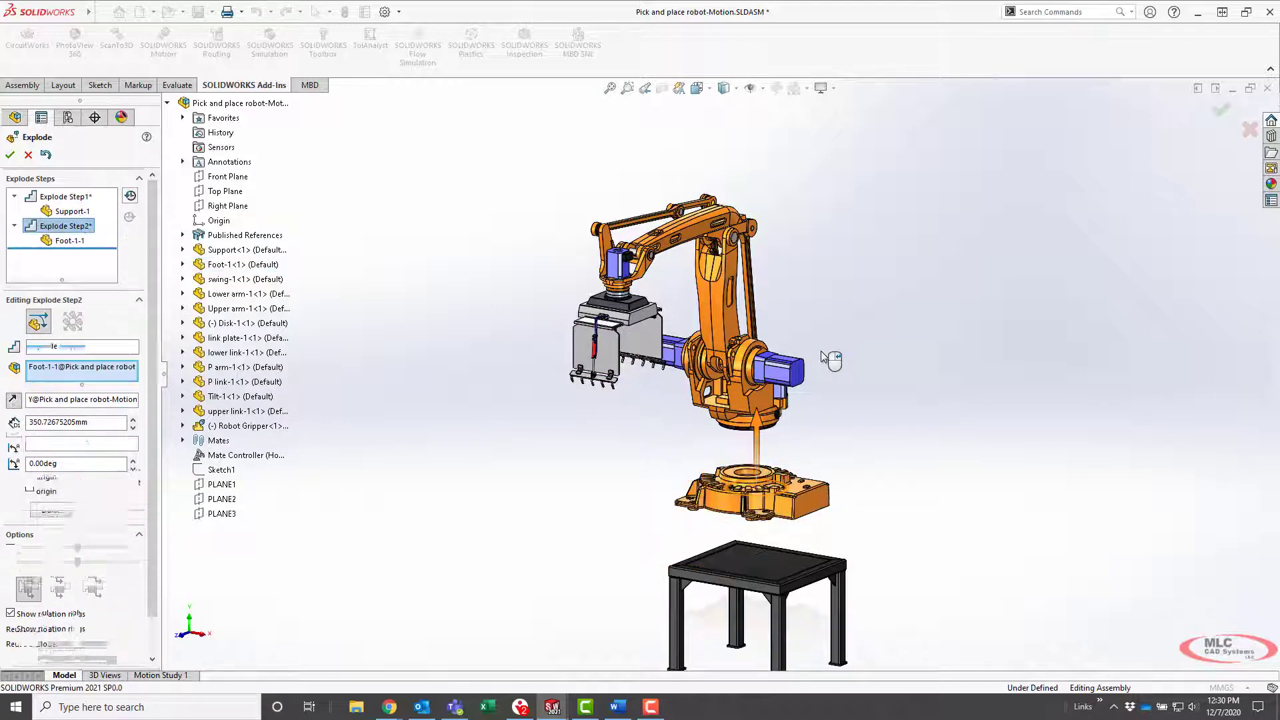
Step: Select the whole Robot Gripper component and drag it down as Explode Step3
left_click(610, 363)
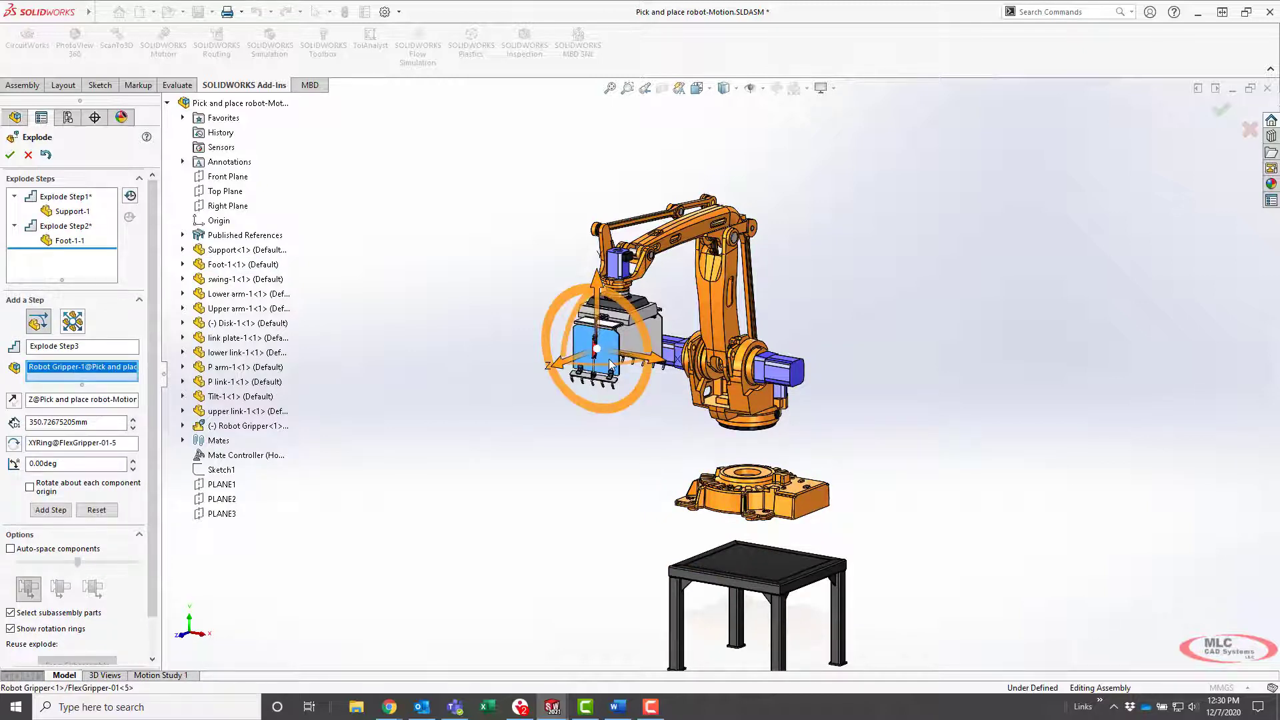
left_click(611, 364)
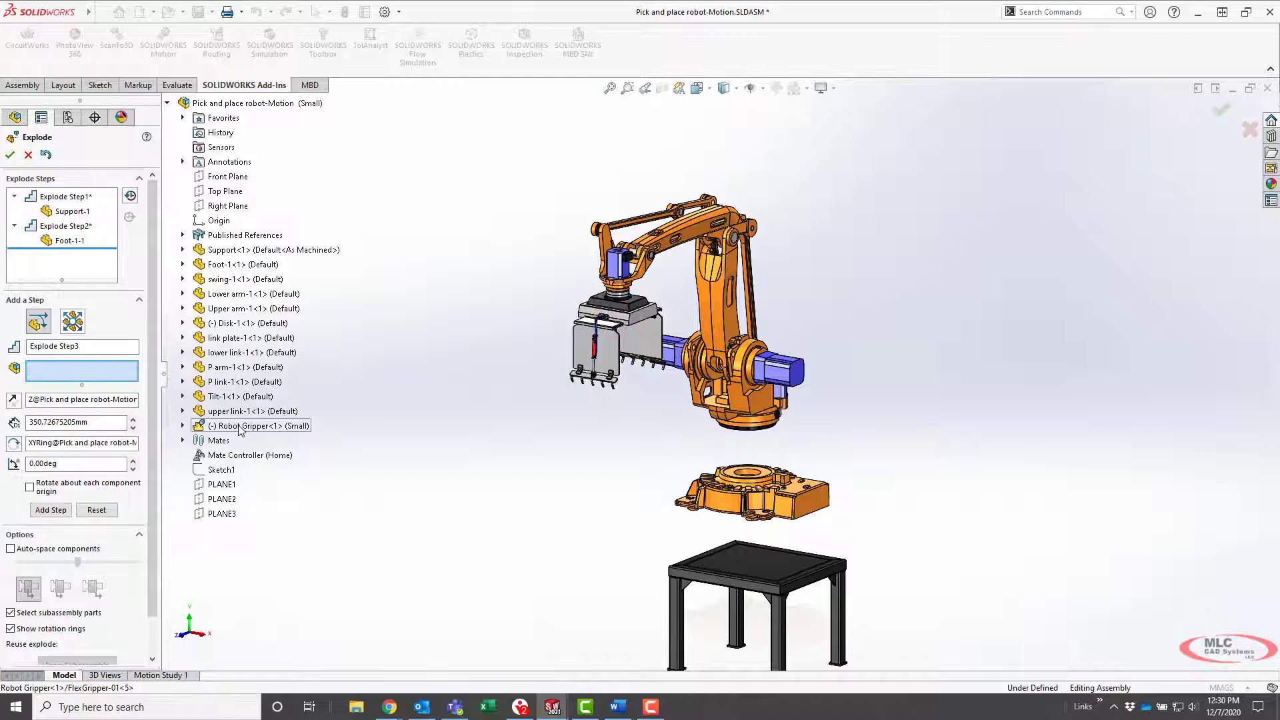
left_click(244, 426)
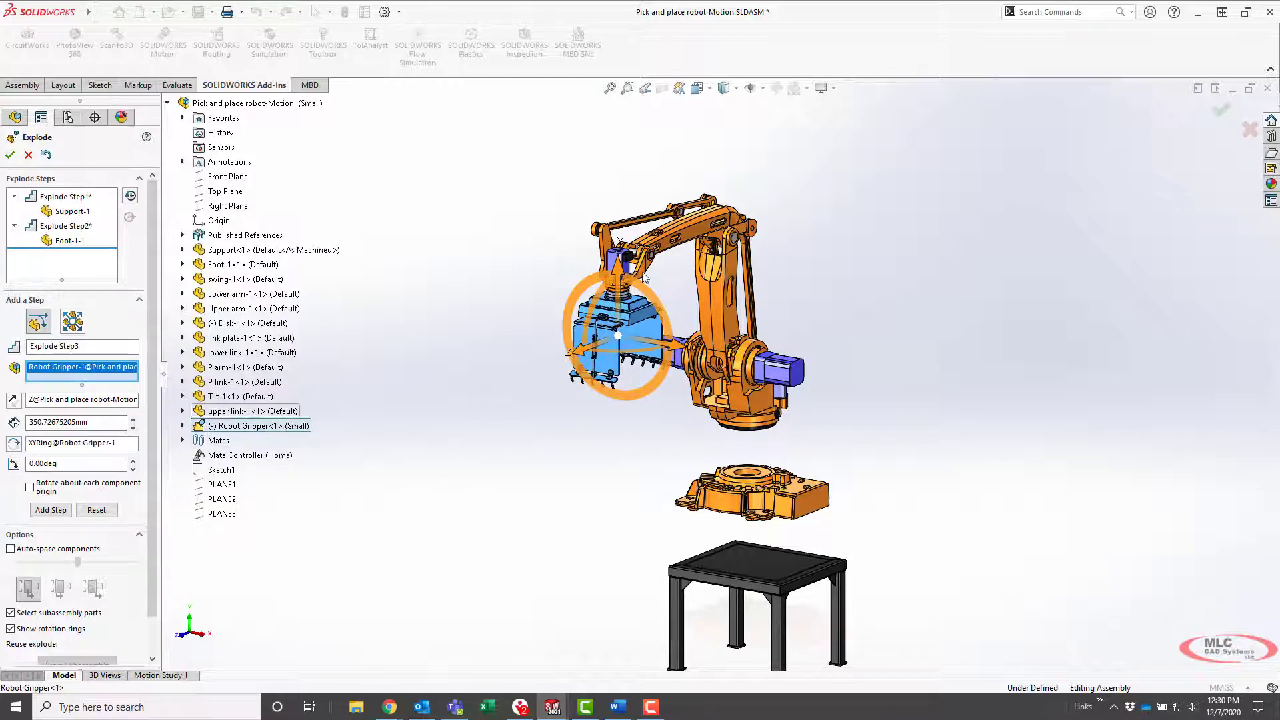
left_click_drag(618, 286, 615, 335)
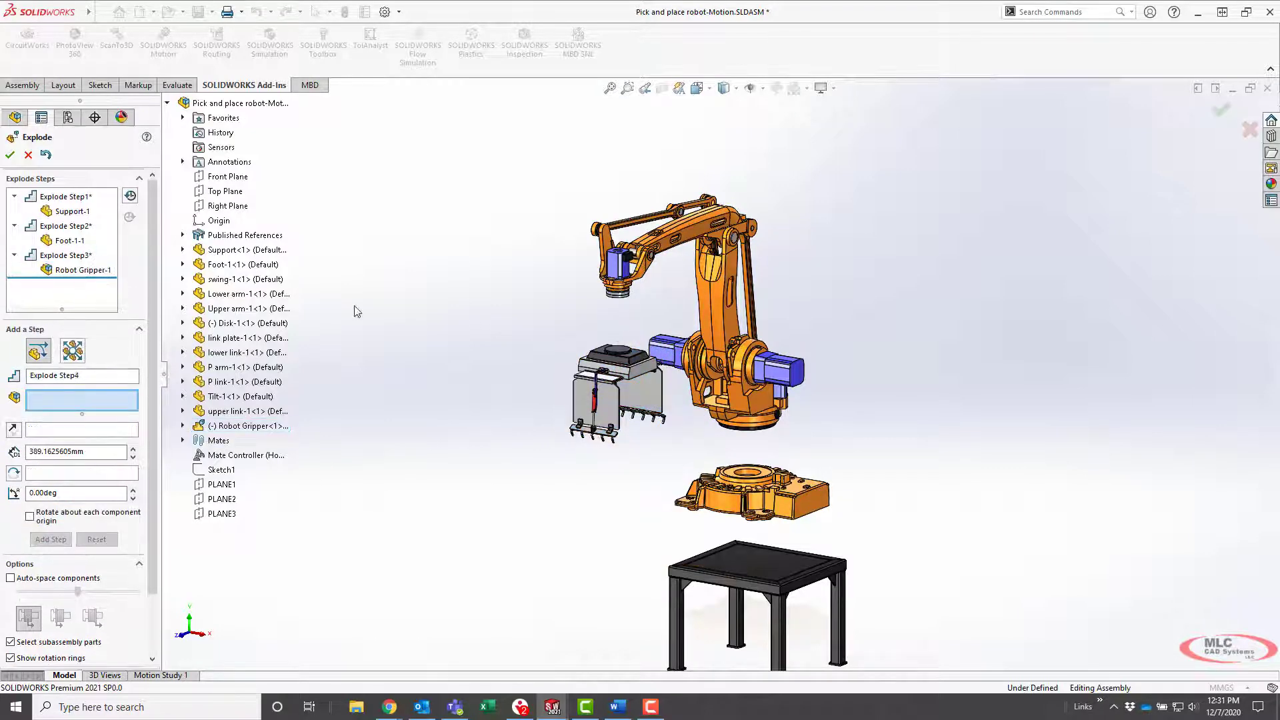
Step: Select the upper arm, Tilt-1, Disk-1, upper link-1 and link plate-1 together
left_click(702, 237)
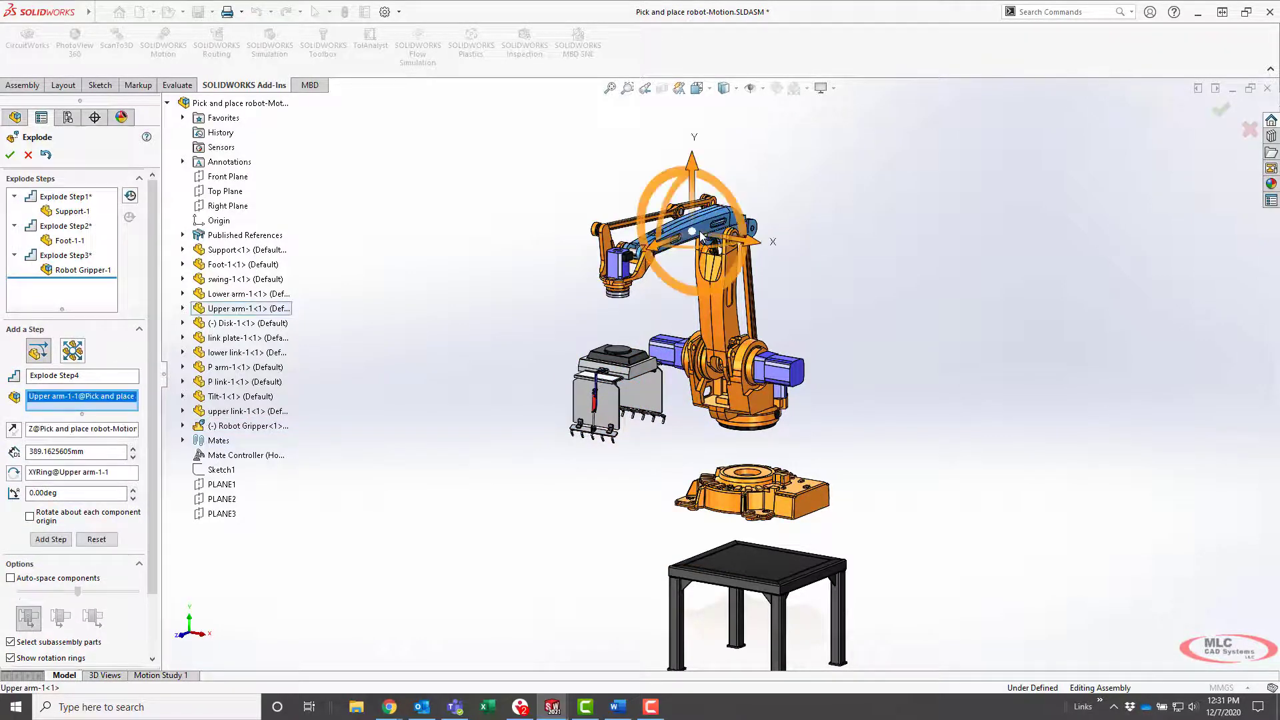
scroll(625, 226, "down", 3)
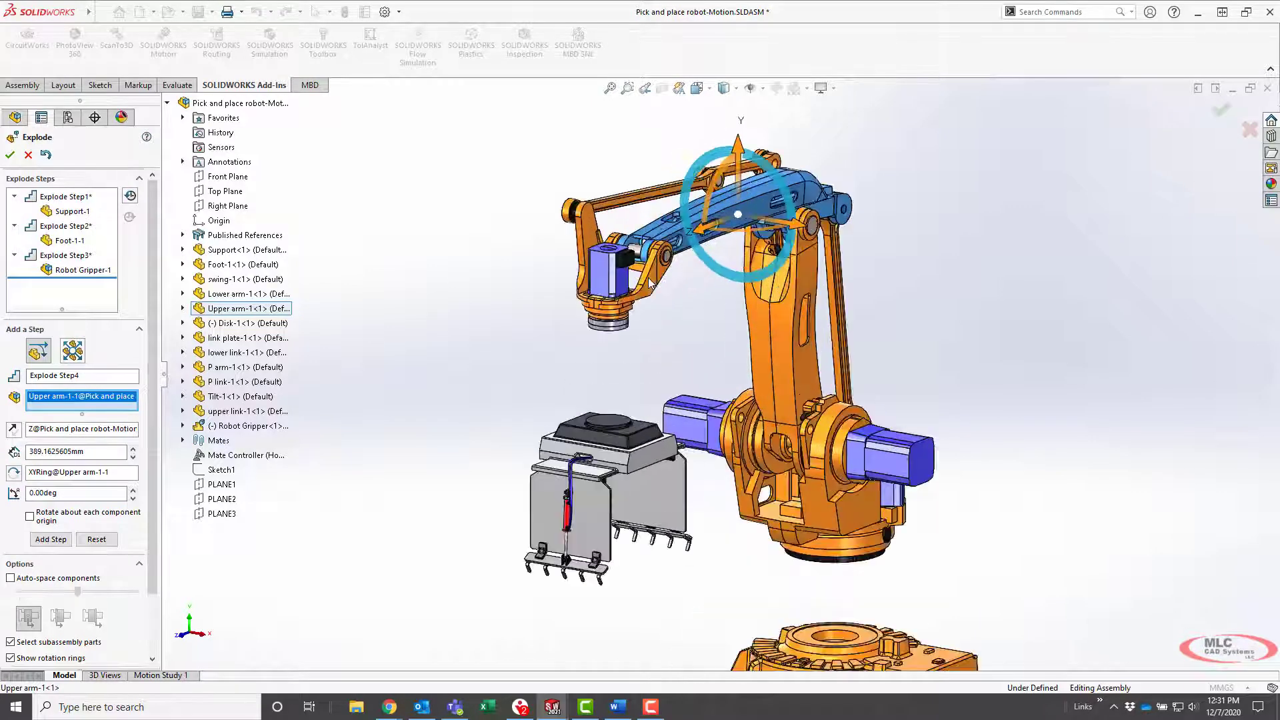
left_click(657, 273)
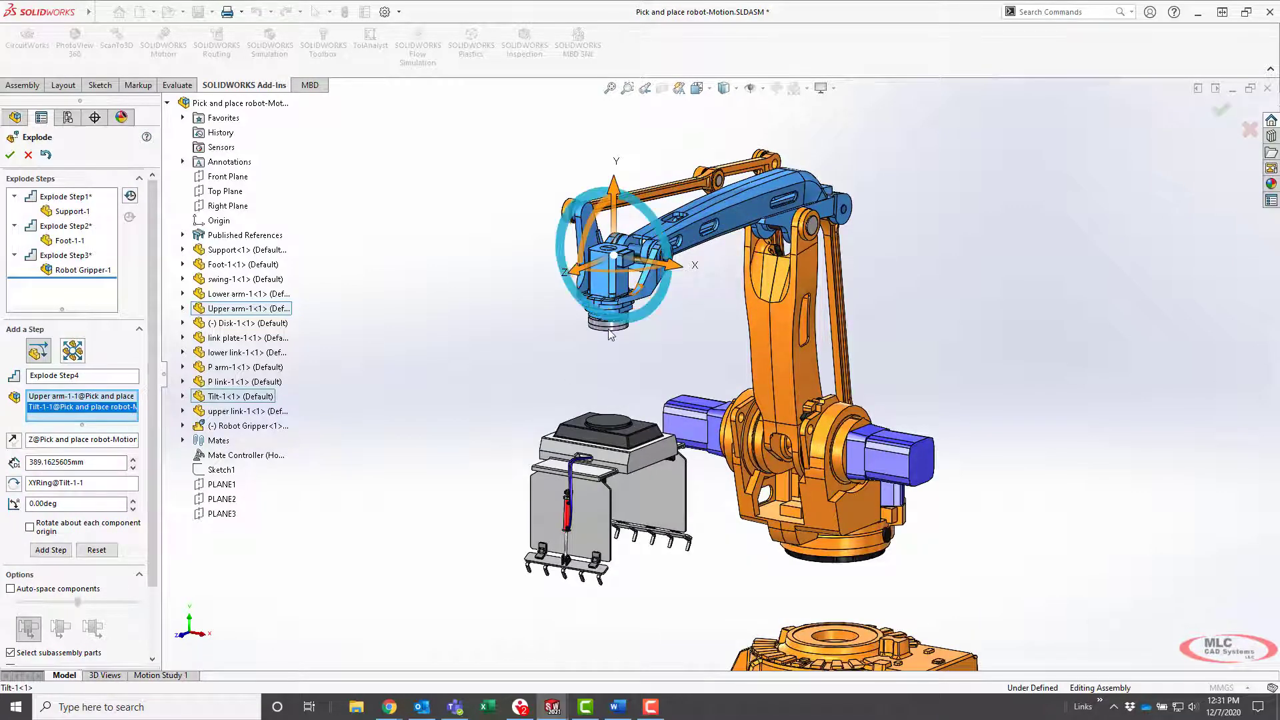
scroll(606, 337, "down", 5)
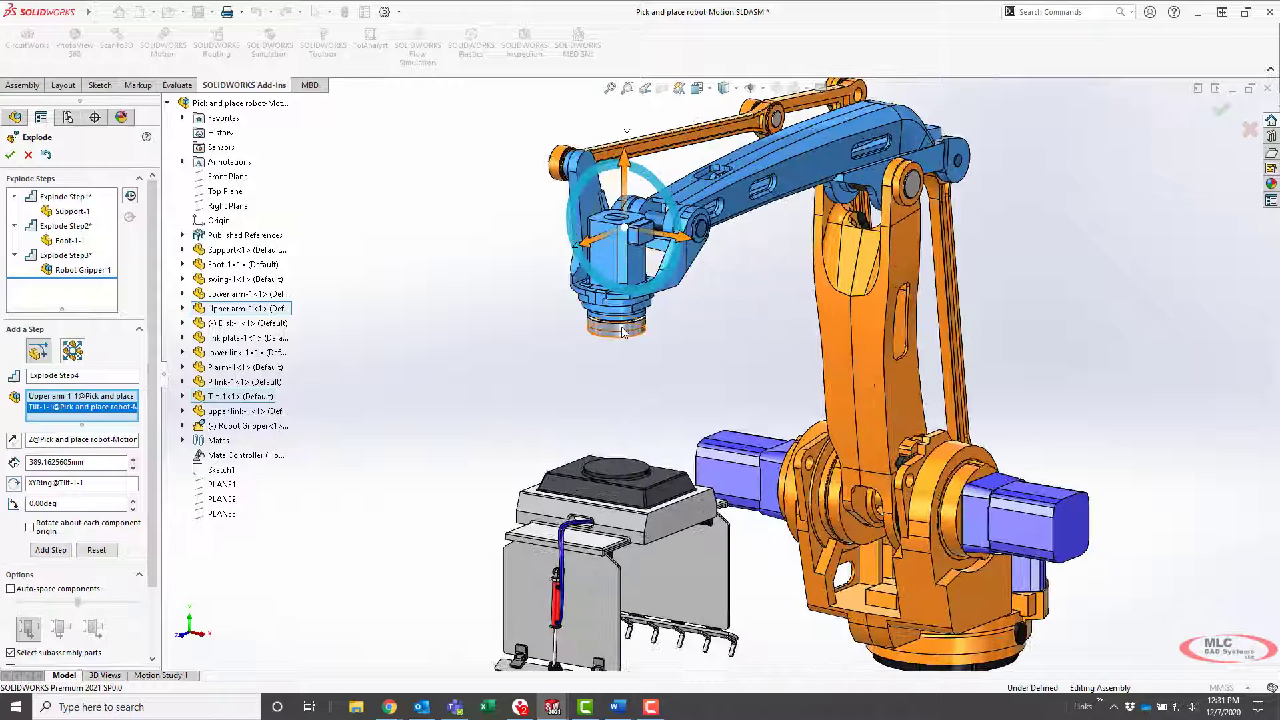
left_click(622, 342)
scroll(720, 327, "up", 5)
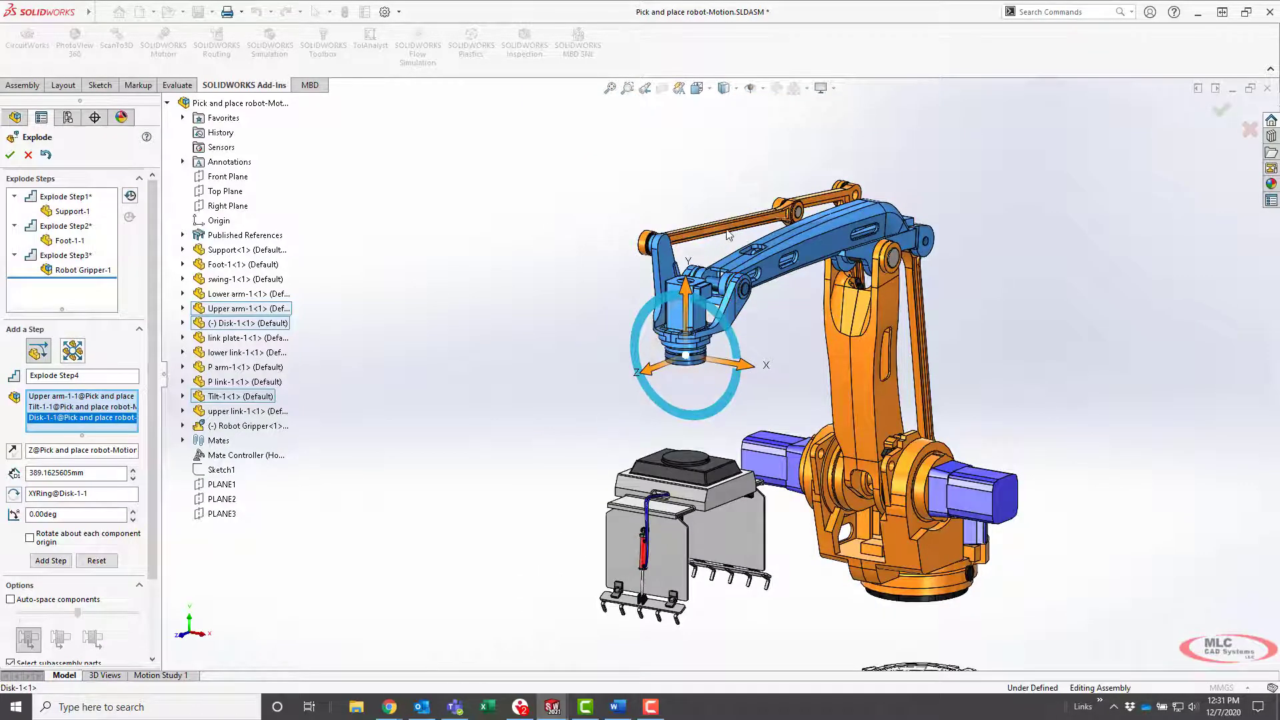
left_click(687, 228)
left_click(817, 220)
scroll(887, 225, "down", 5)
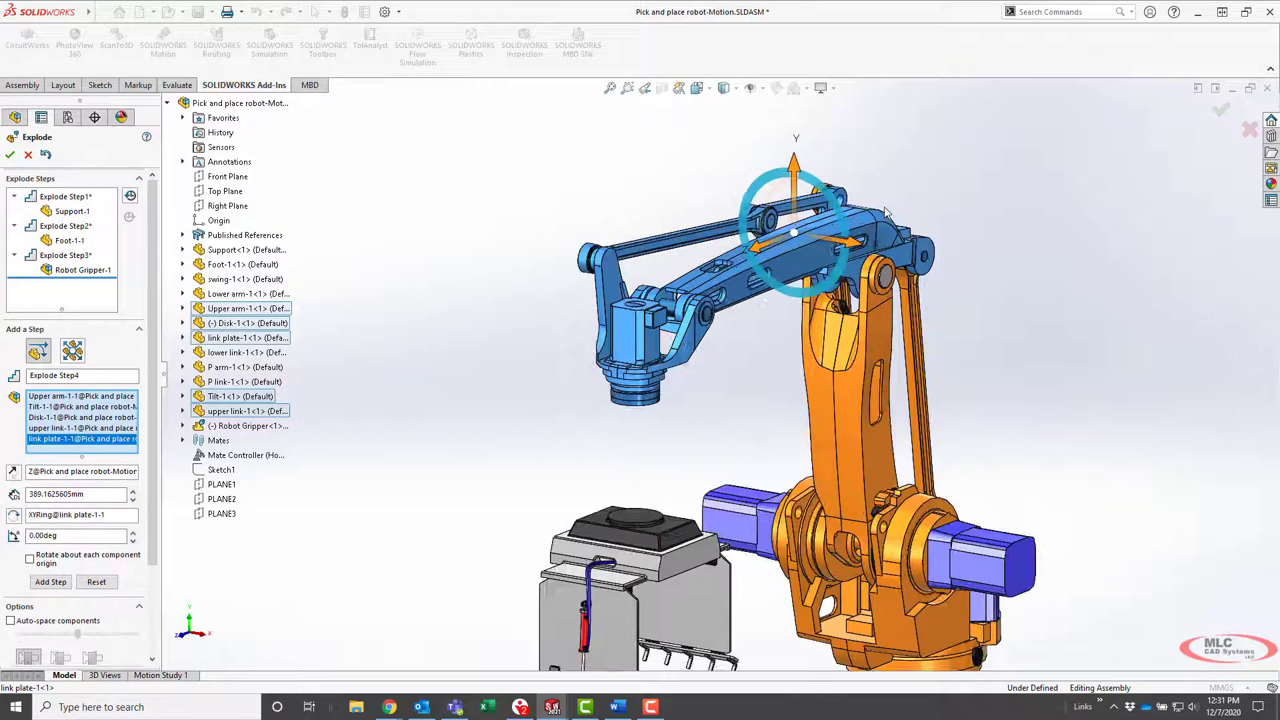
Step: Raise the selected group 843.99895278 mm along Y as Explode Step4, excluding P link-1
middle_click_drag(903, 220, 870, 238)
scroll(866, 240, "up", 5)
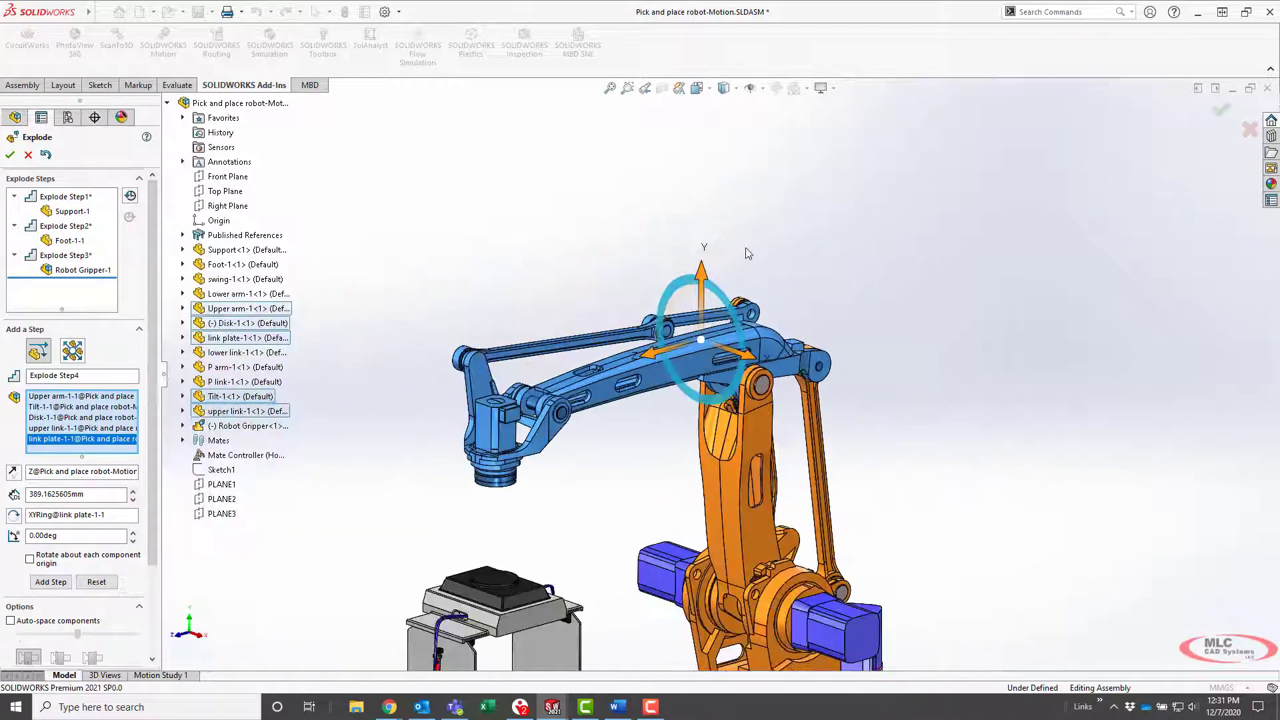
left_click(706, 277)
left_click_drag(707, 231, 705, 23)
scroll(863, 465, "down", 3)
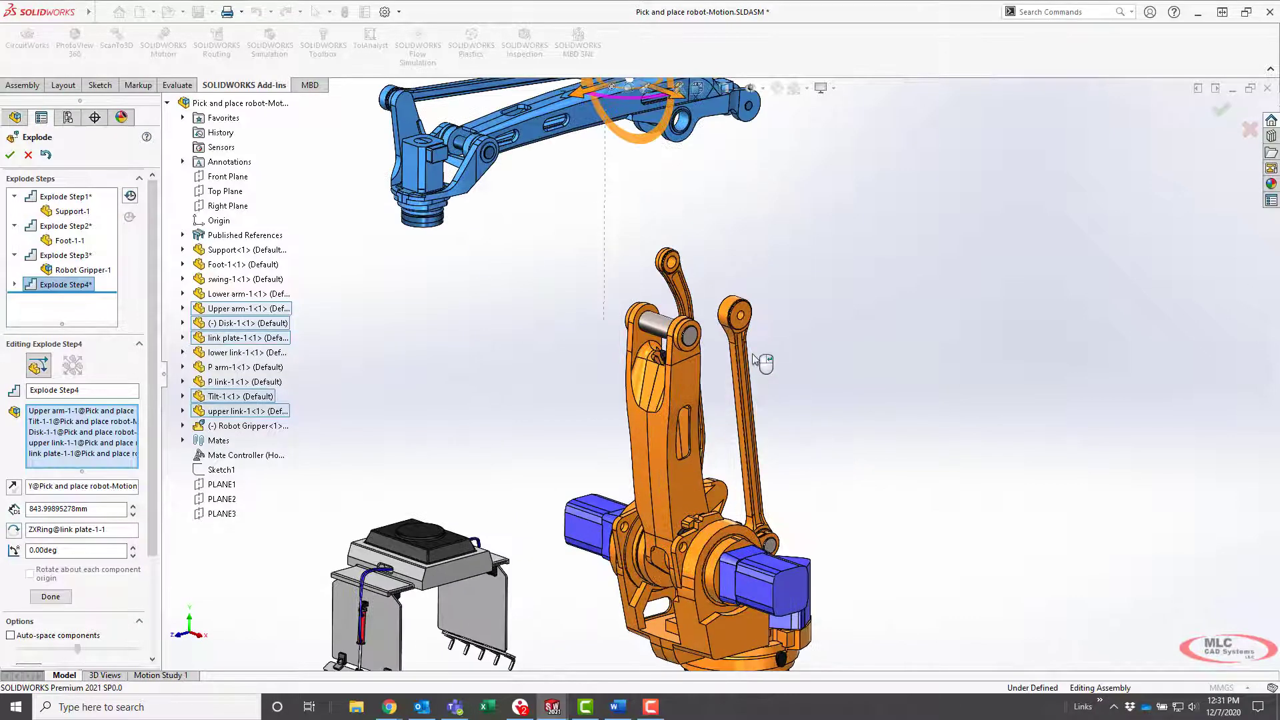
left_click(675, 268)
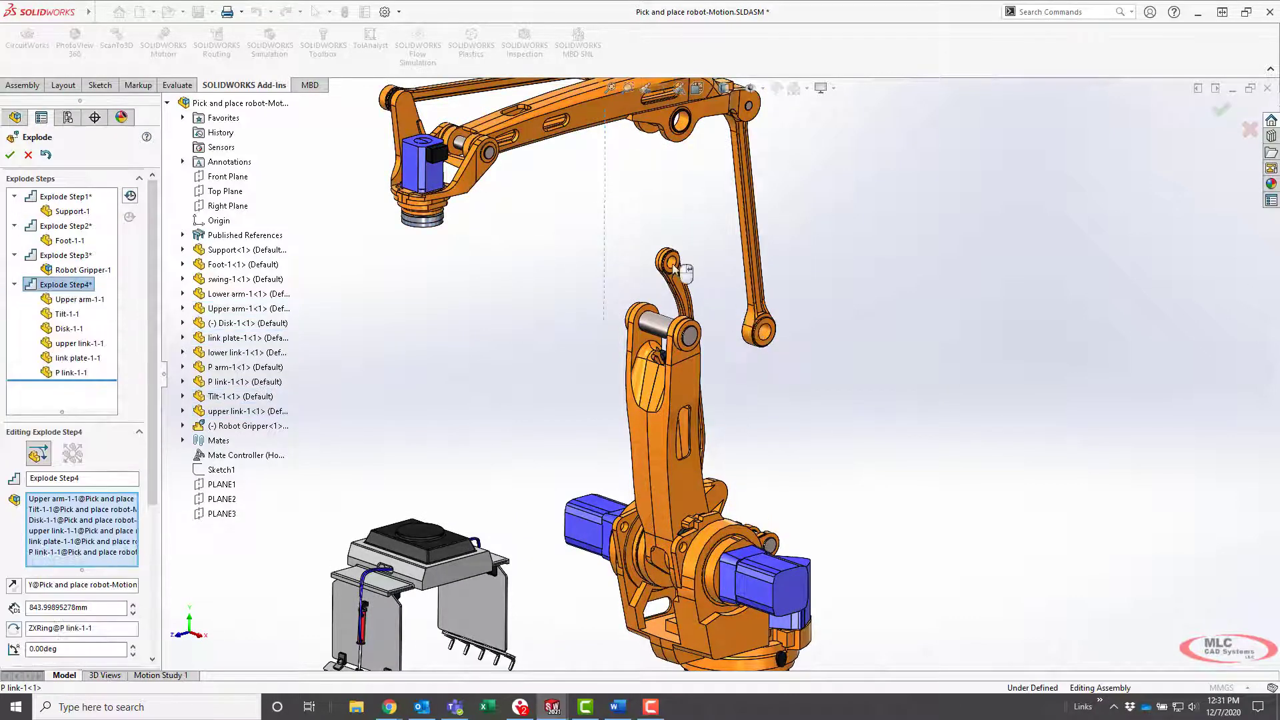
left_click(751, 252)
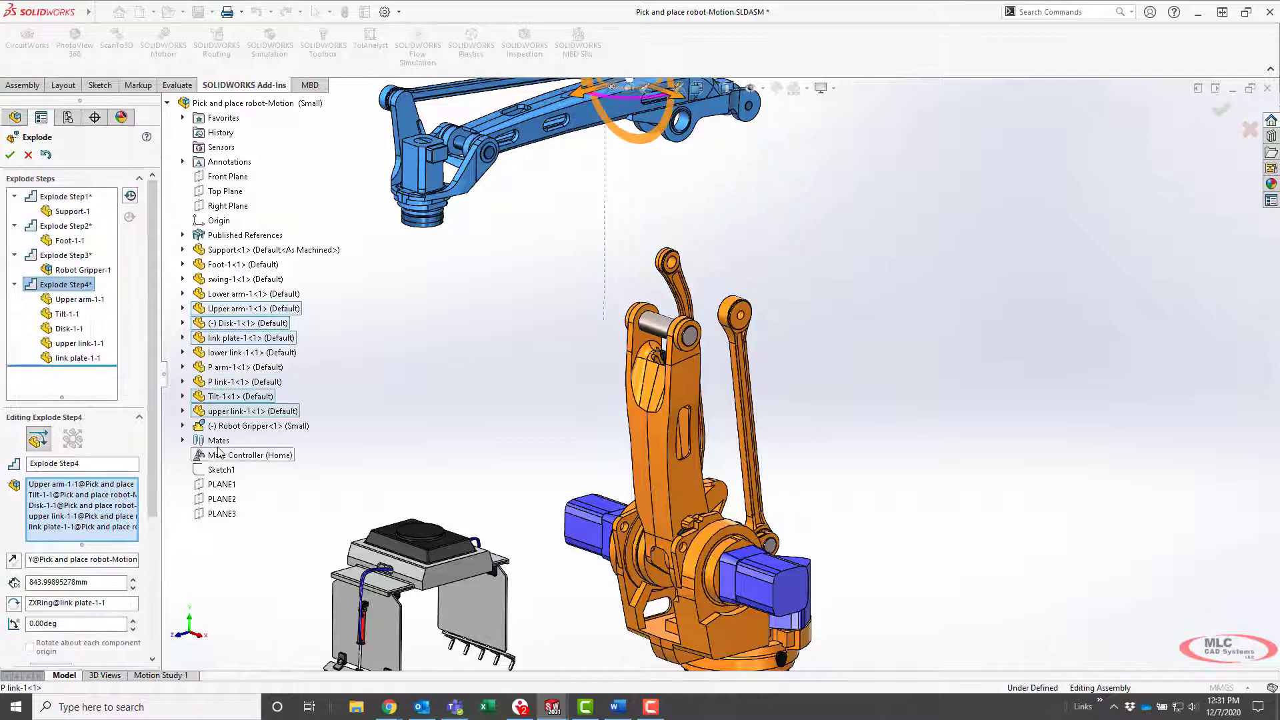
Step: Finish the exploded view with its four explode steps
left_click(9, 154)
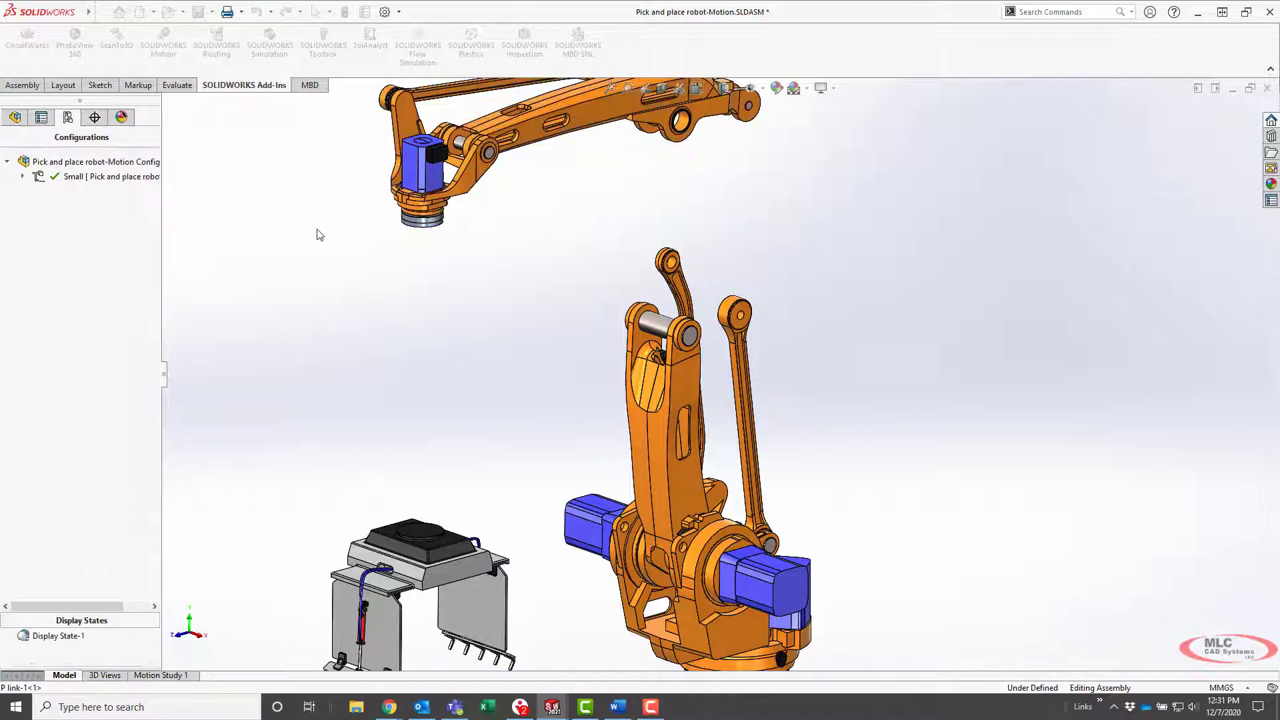
scroll(610, 428, "up", 2)
scroll(610, 428, "up", 3)
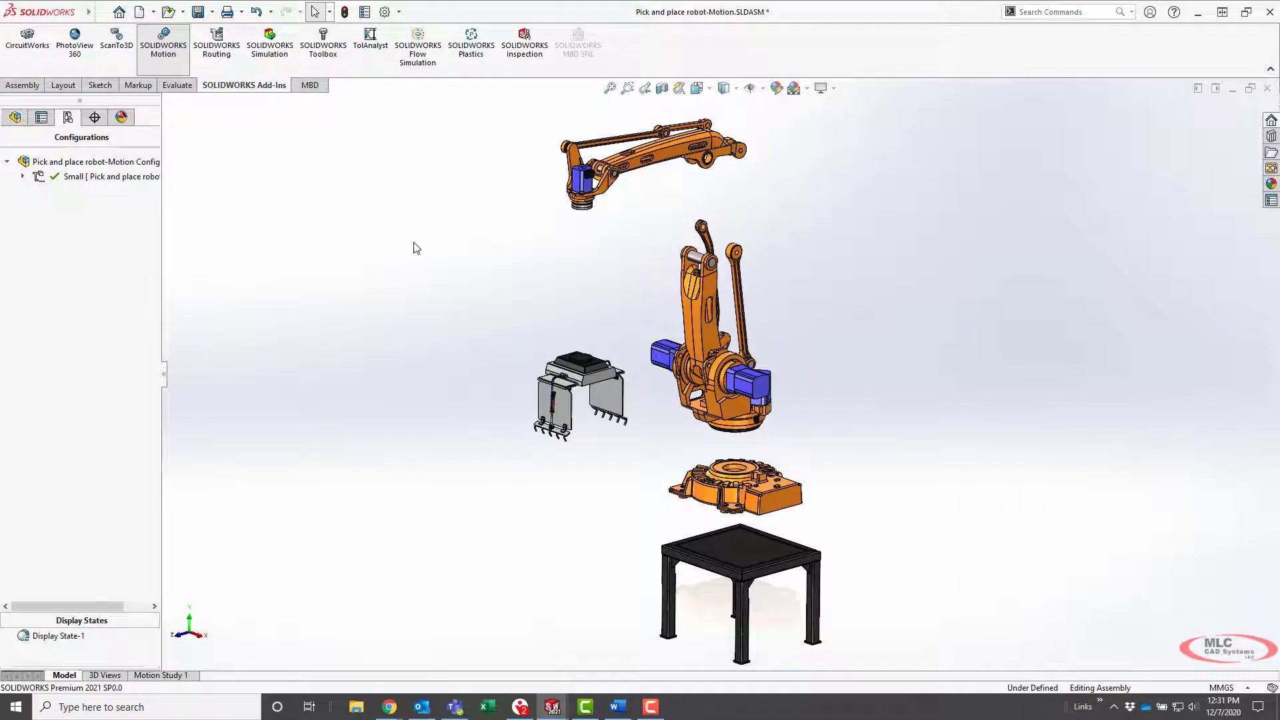
Step: Animate Exploded View1 collapsing back together, then bring up the Motion Study 1 timeline
left_click(22, 176)
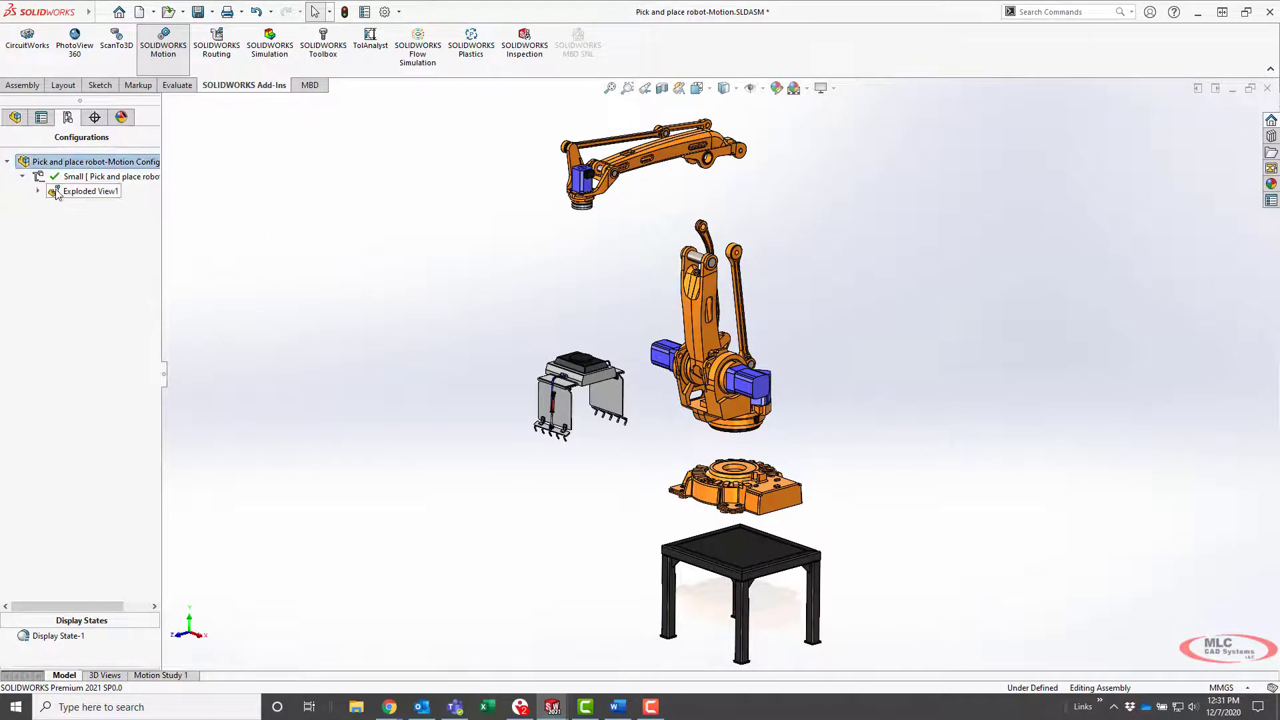
right_click(56, 192)
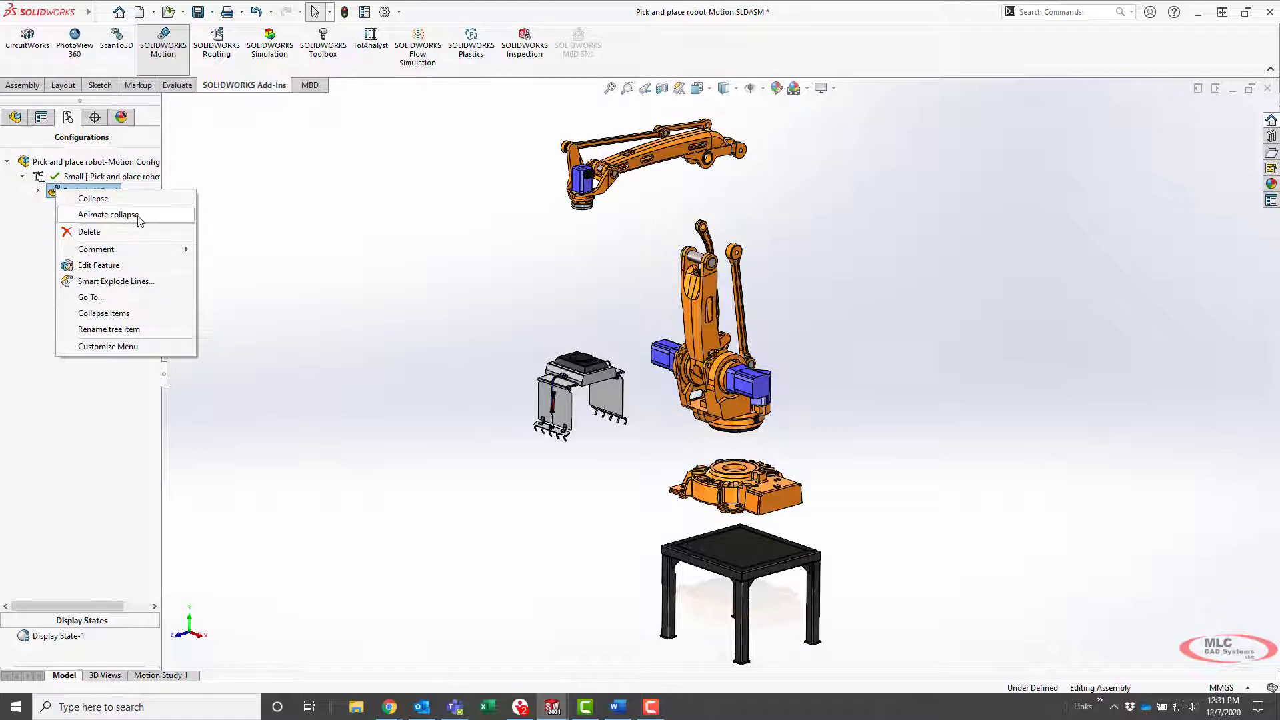
left_click(107, 214)
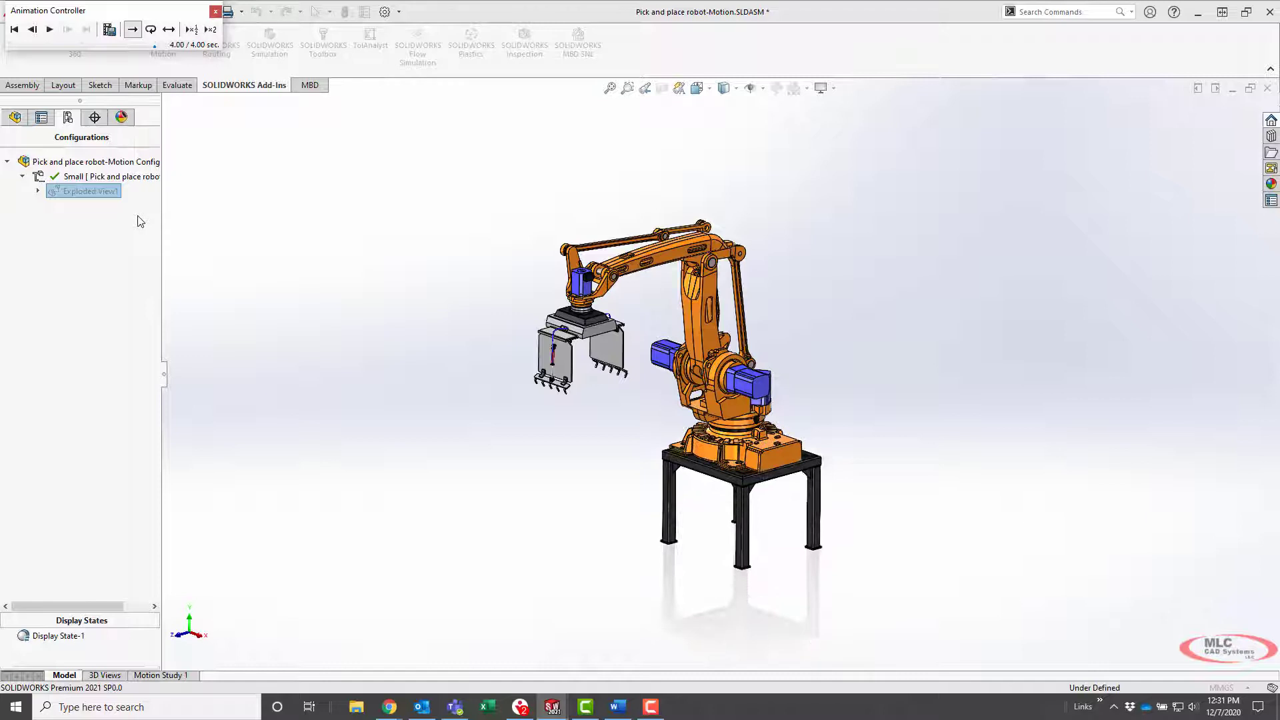
left_click(216, 11)
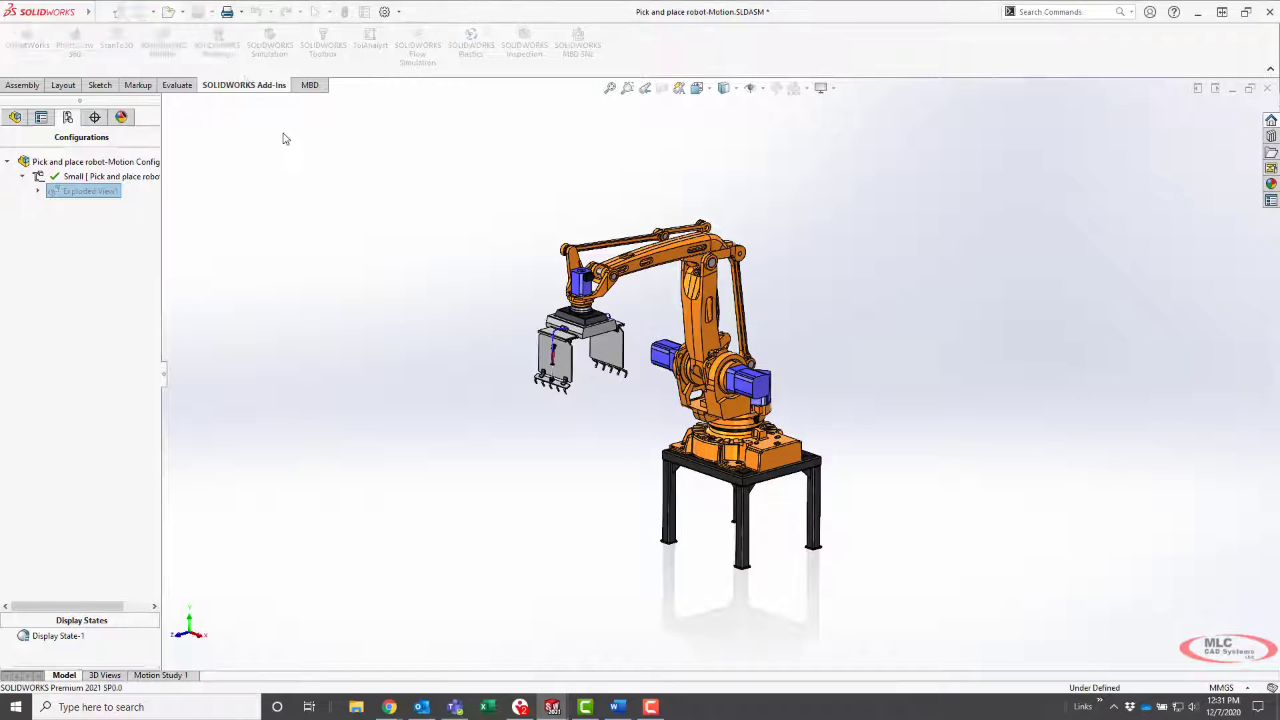
left_click(168, 676)
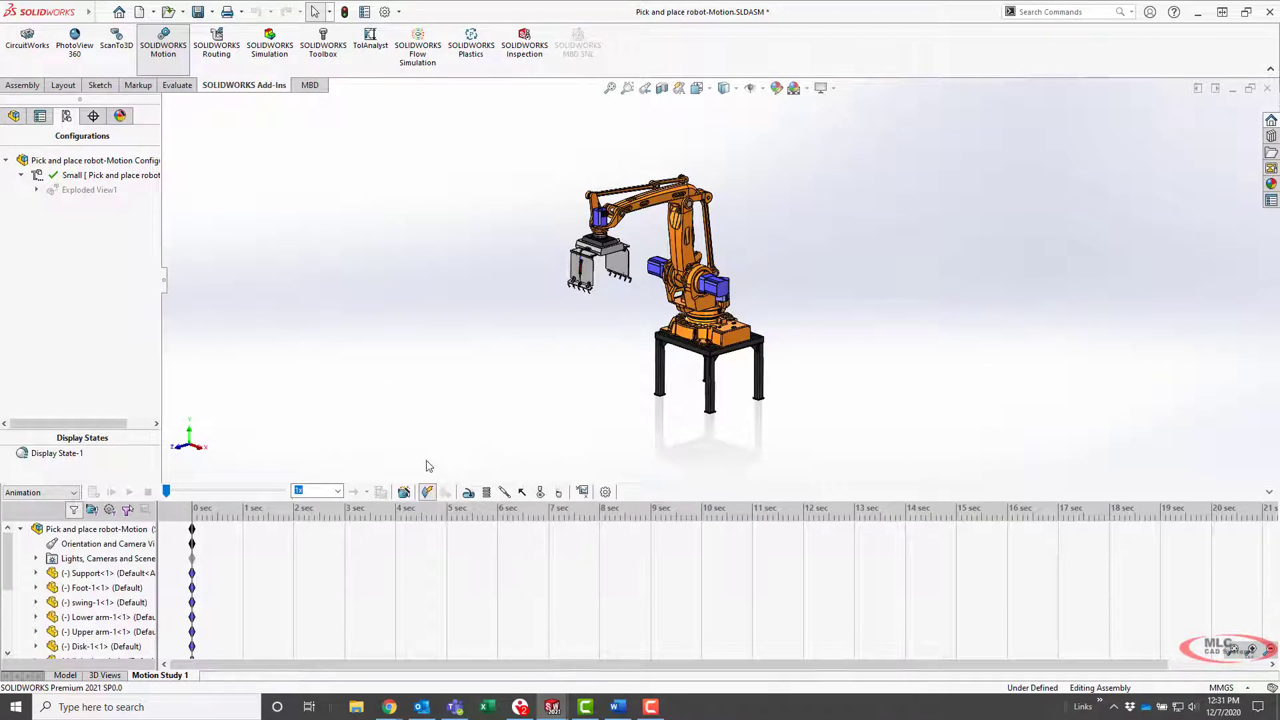
Step: Set up an Explode animation in the Animation Wizard with 5 s duration starting at 0 s
left_click(403, 493)
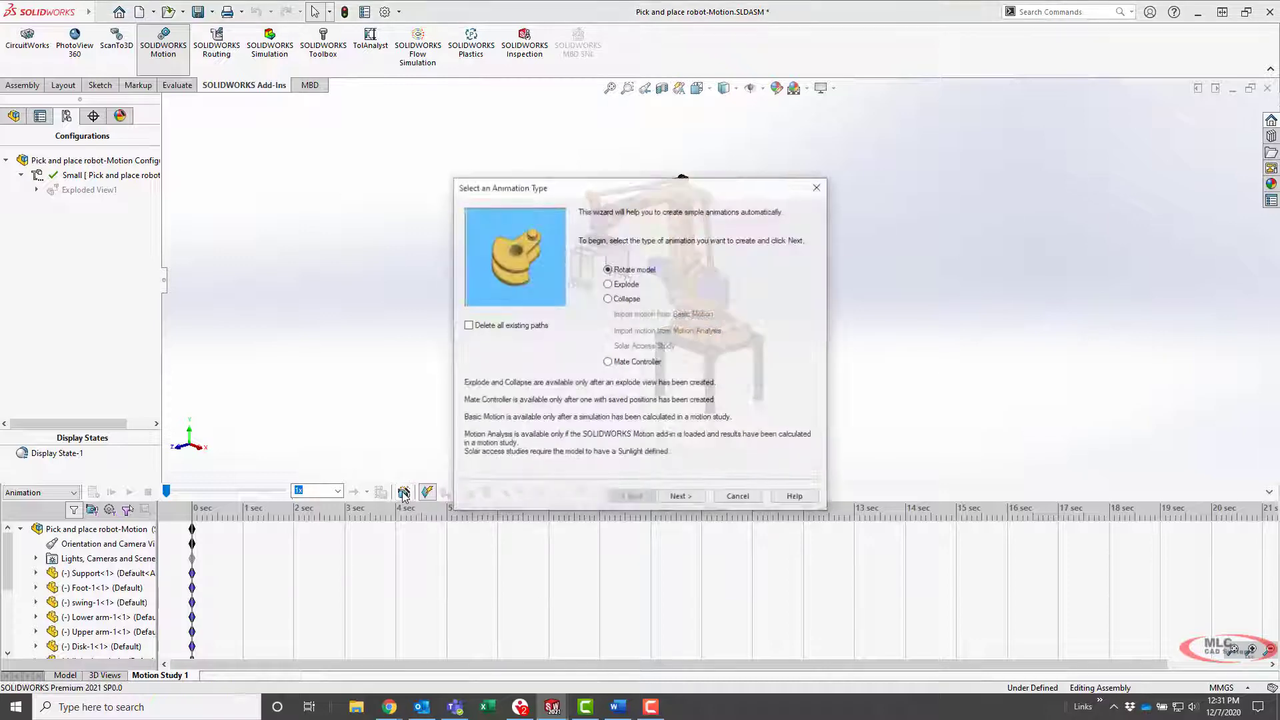
left_click_drag(579, 181, 202, 121)
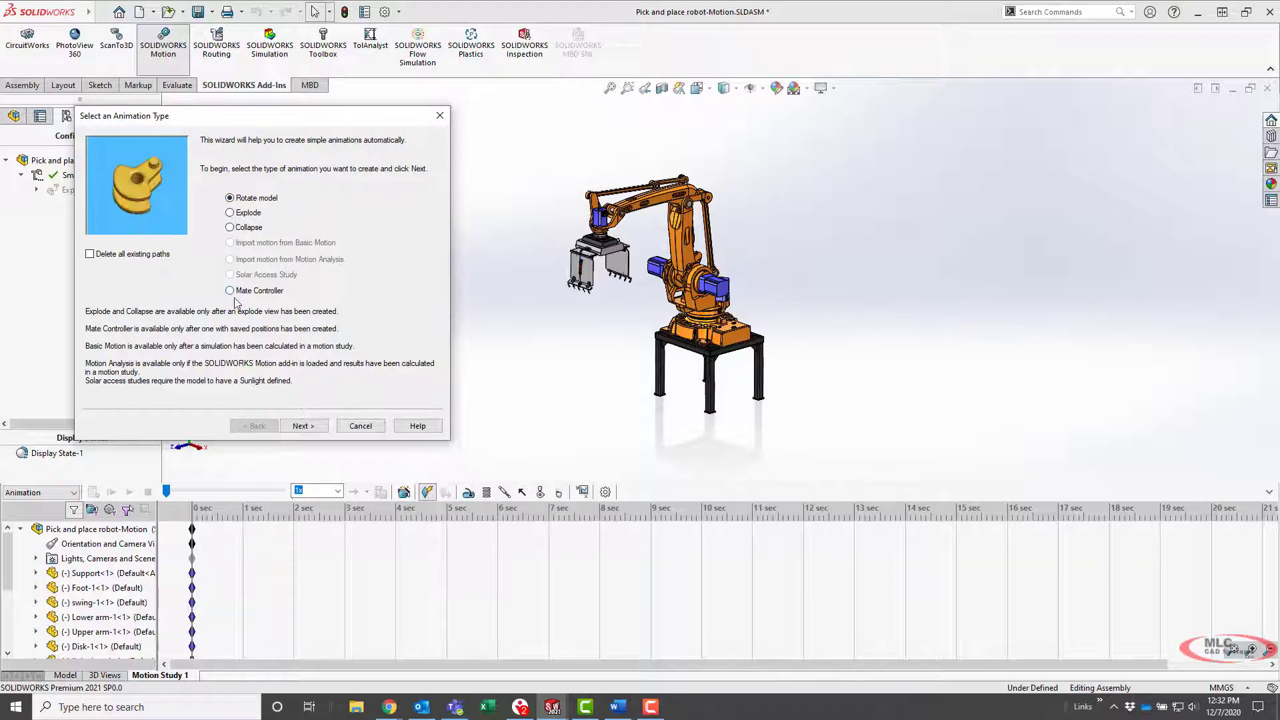
left_click(231, 213)
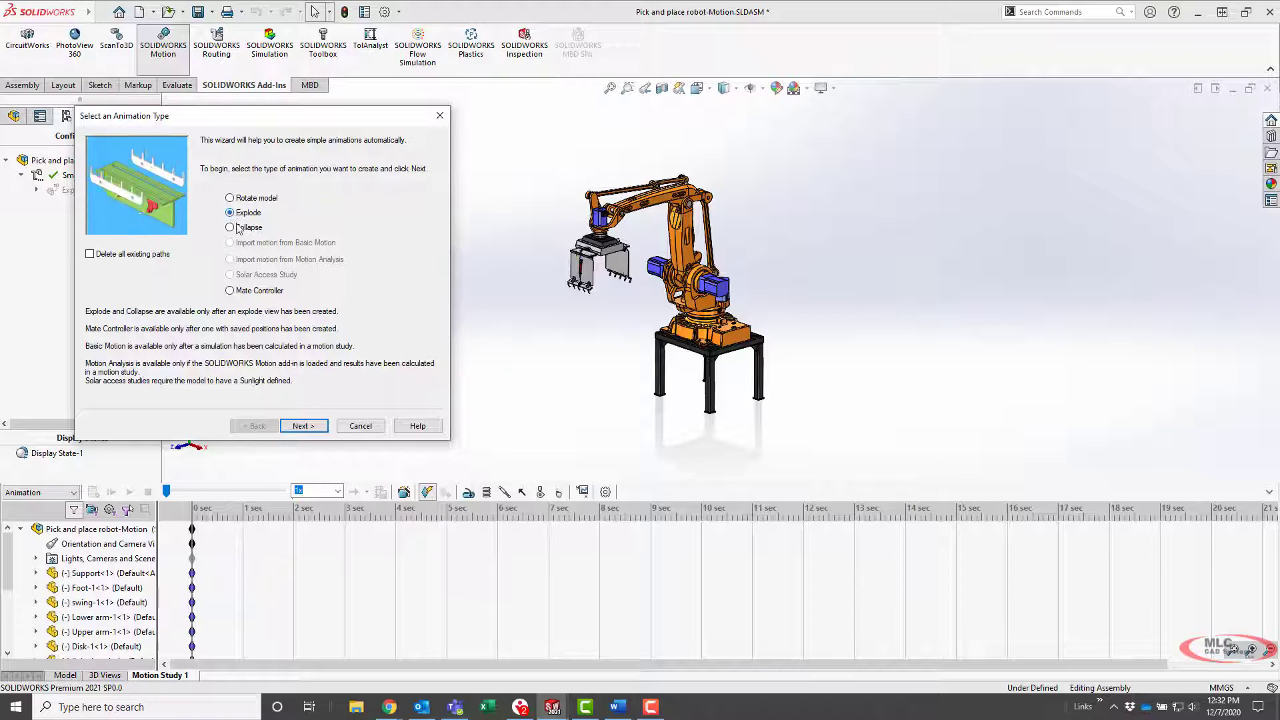
left_click(304, 426)
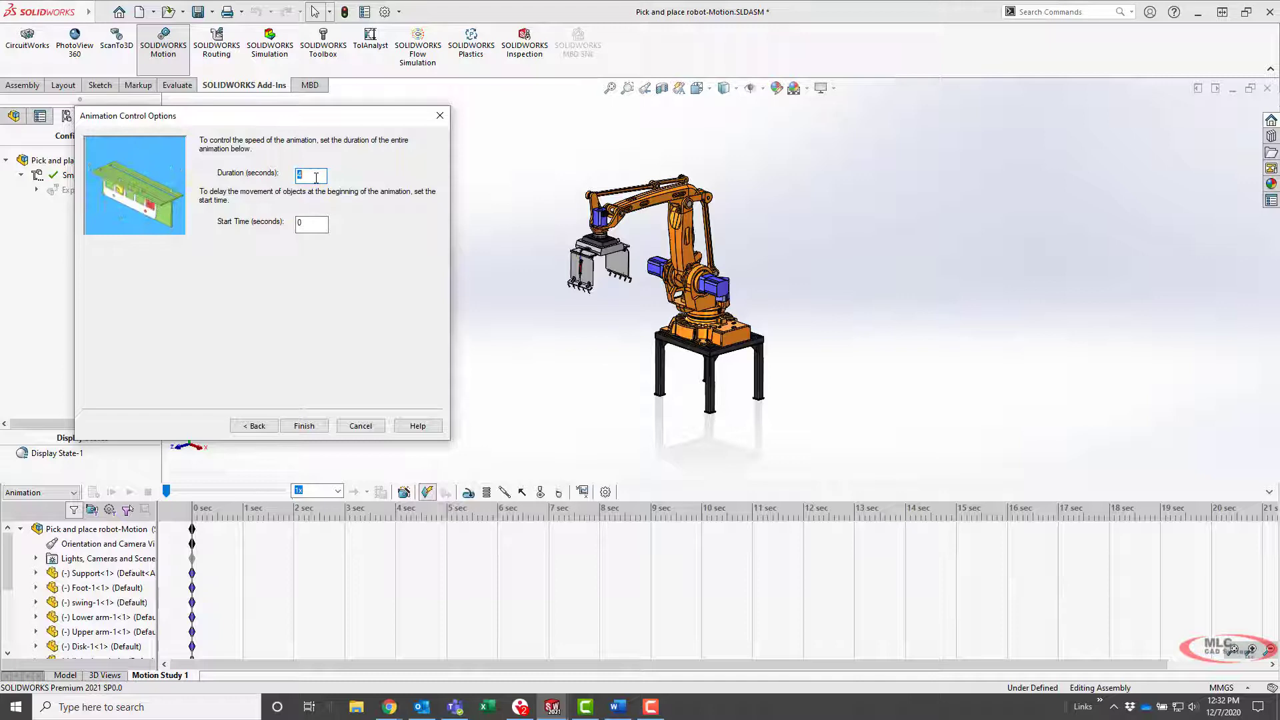
type("5")
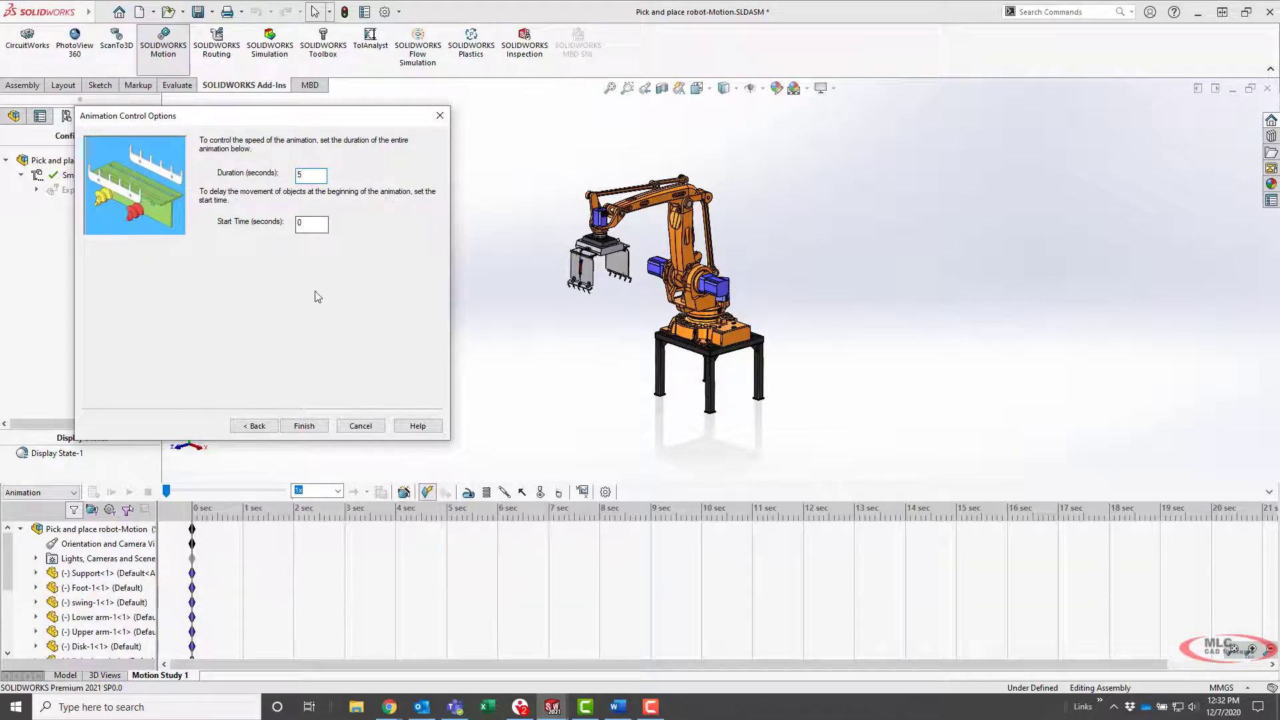
Step: Apply the 5-second explode keyframes and play the robot coming fully apart
left_click(304, 426)
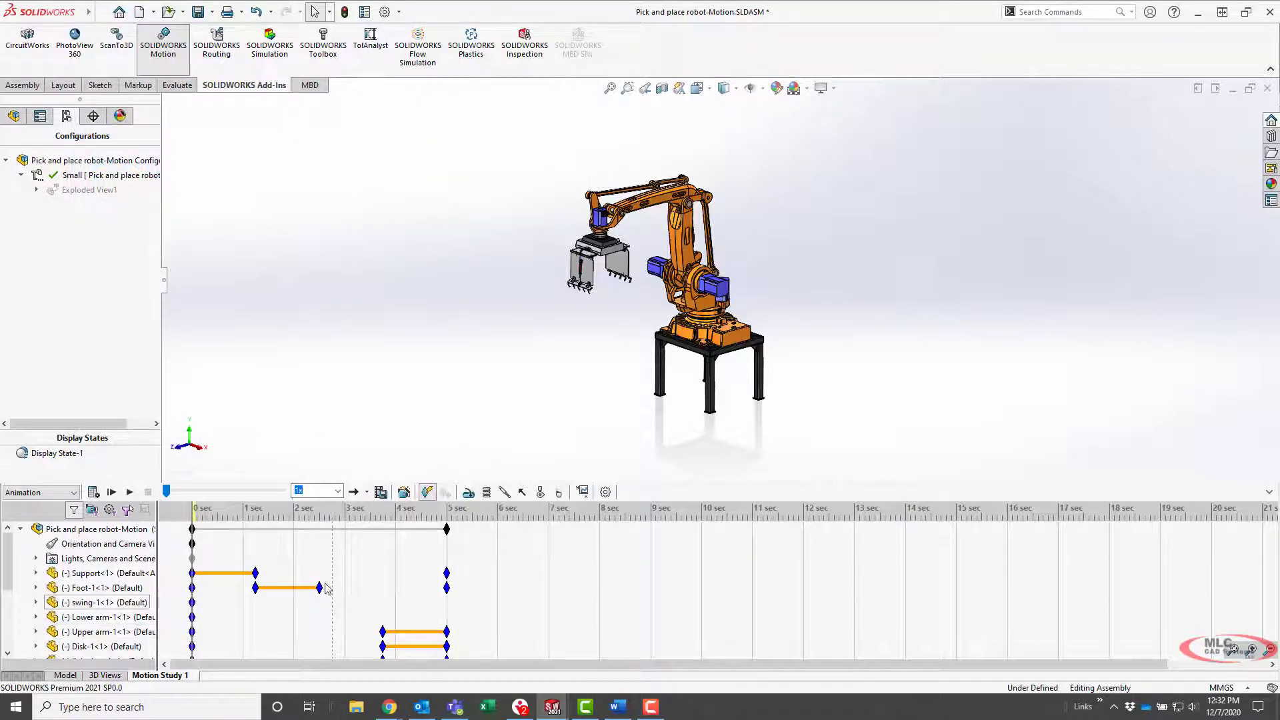
scroll(322, 597, "down", 3)
scroll(360, 606, "up", 3)
scroll(389, 593, "down", 3)
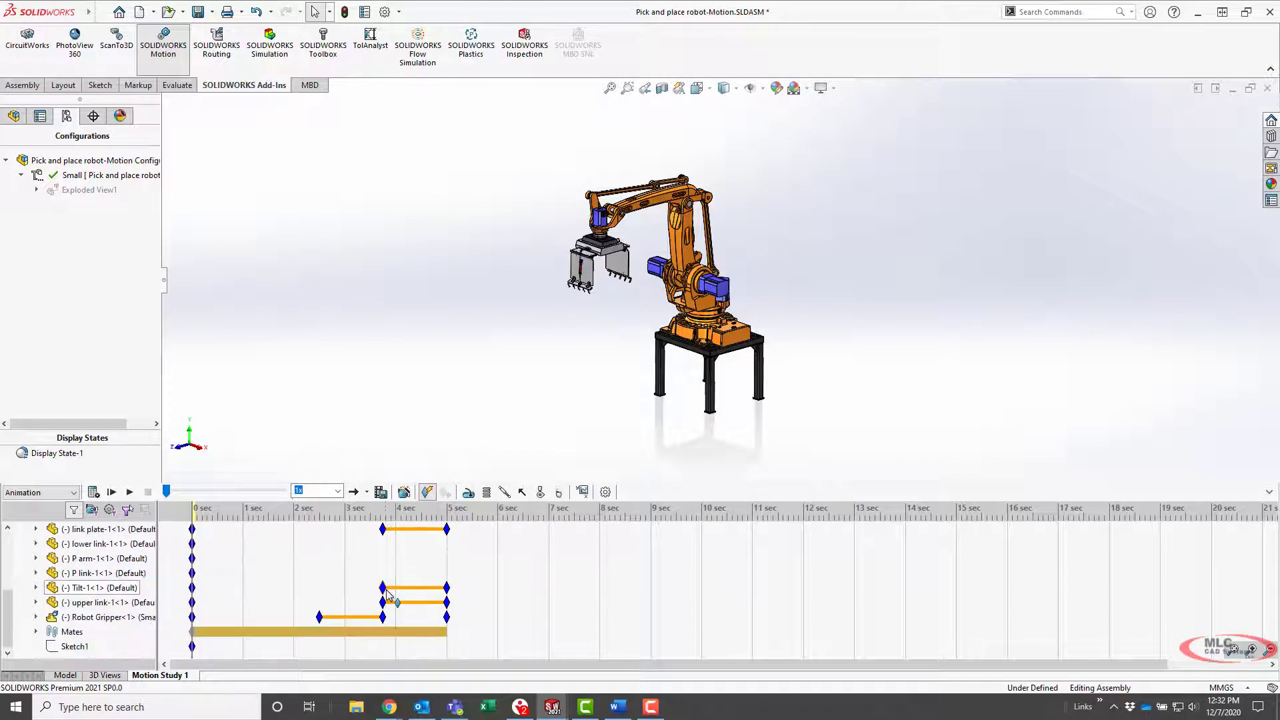
scroll(391, 600, "up", 3)
left_click(93, 493)
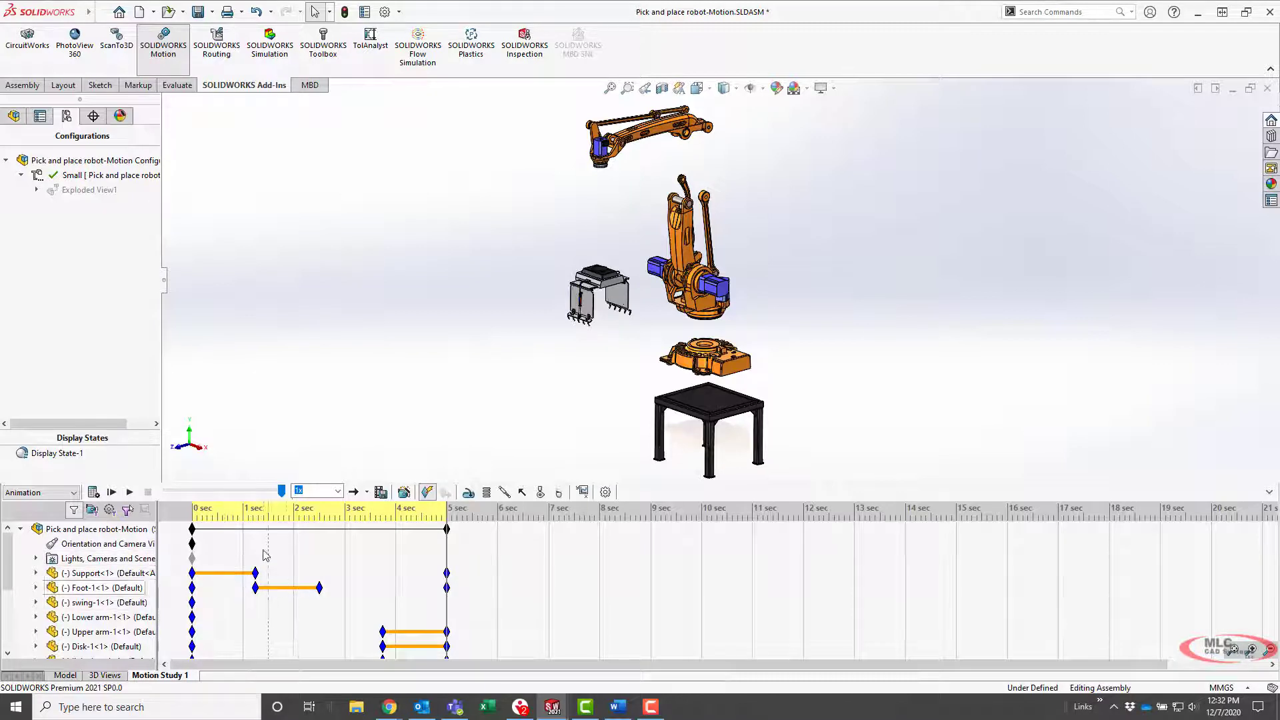
Step: Move the Support row's 1 sec key point to about 2.5 sec and recalculate
scroll(294, 571, "down", 1)
scroll(299, 574, "up", 1)
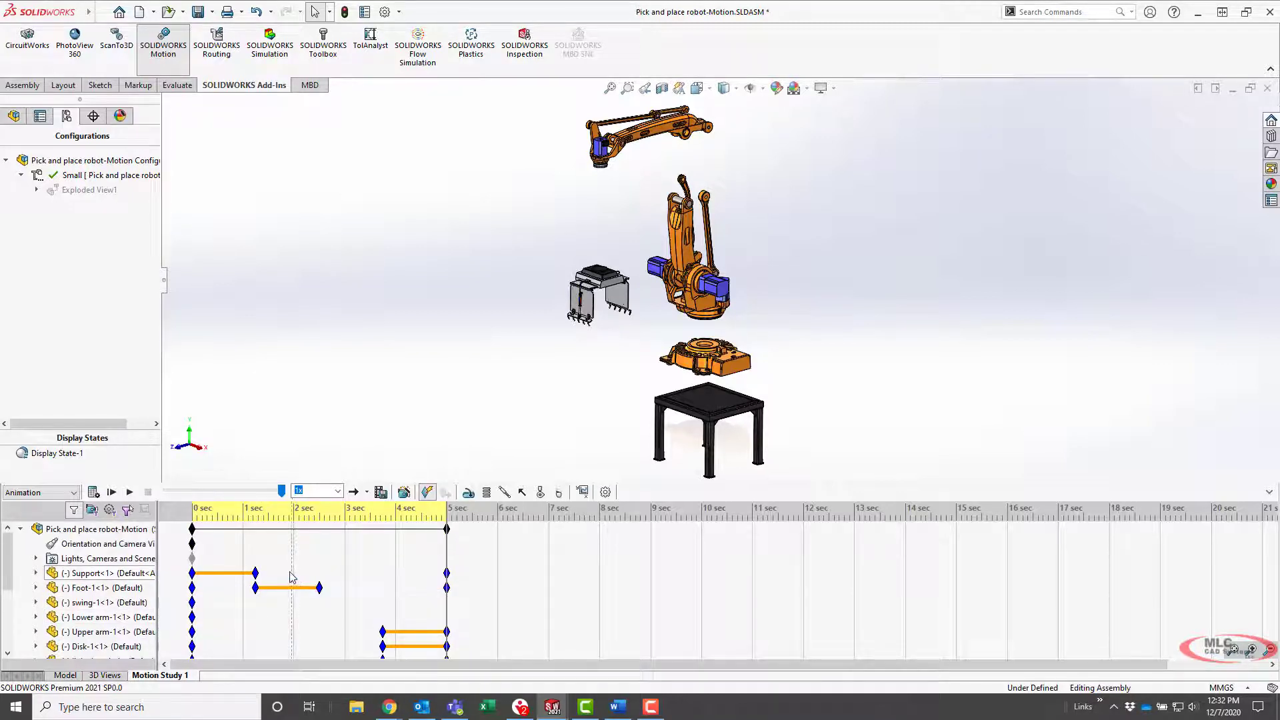
left_click_drag(256, 574, 193, 591)
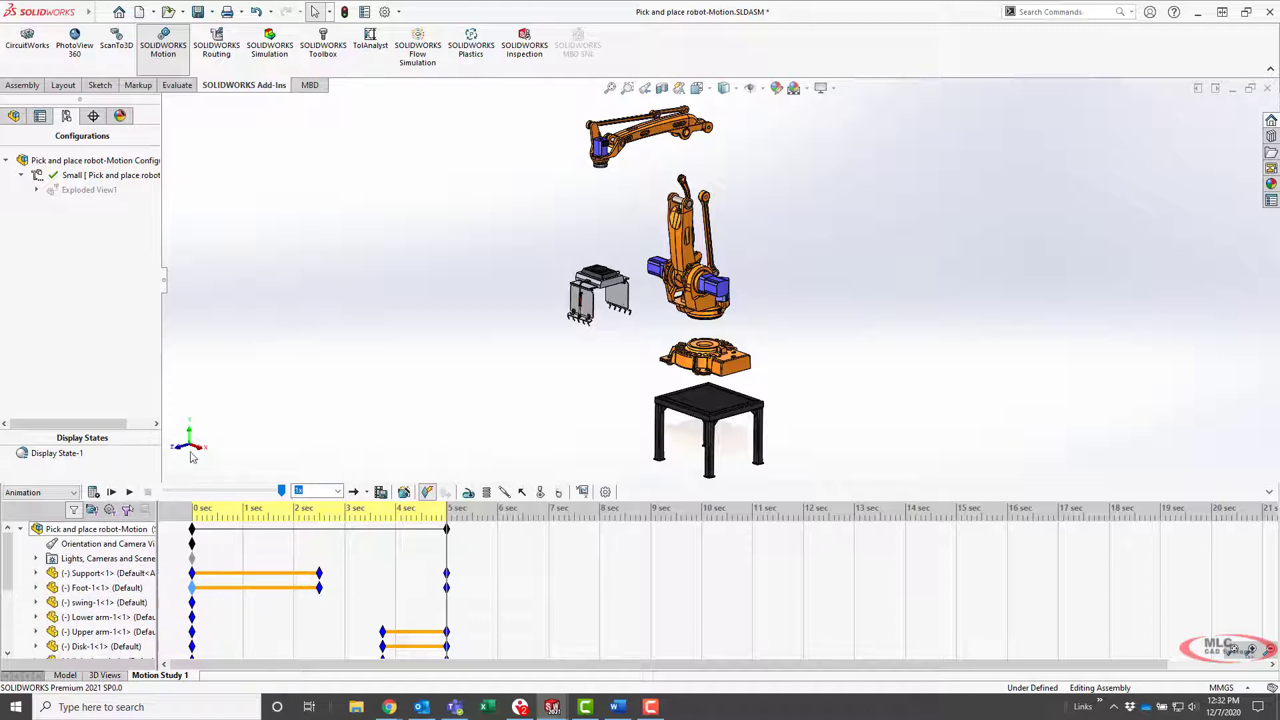
left_click(92, 492)
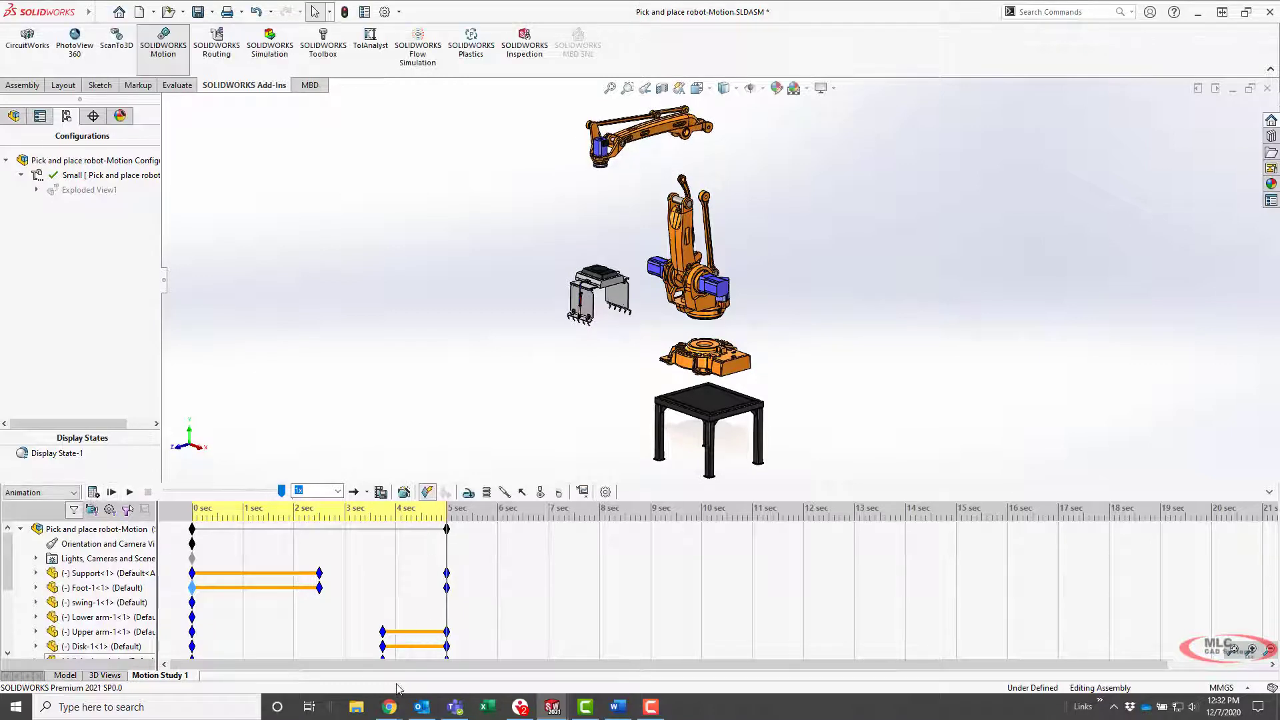
Step: Pull the Robot Gripper's end key point back to about 3 sec and recalculate
scroll(402, 620, "down", 5)
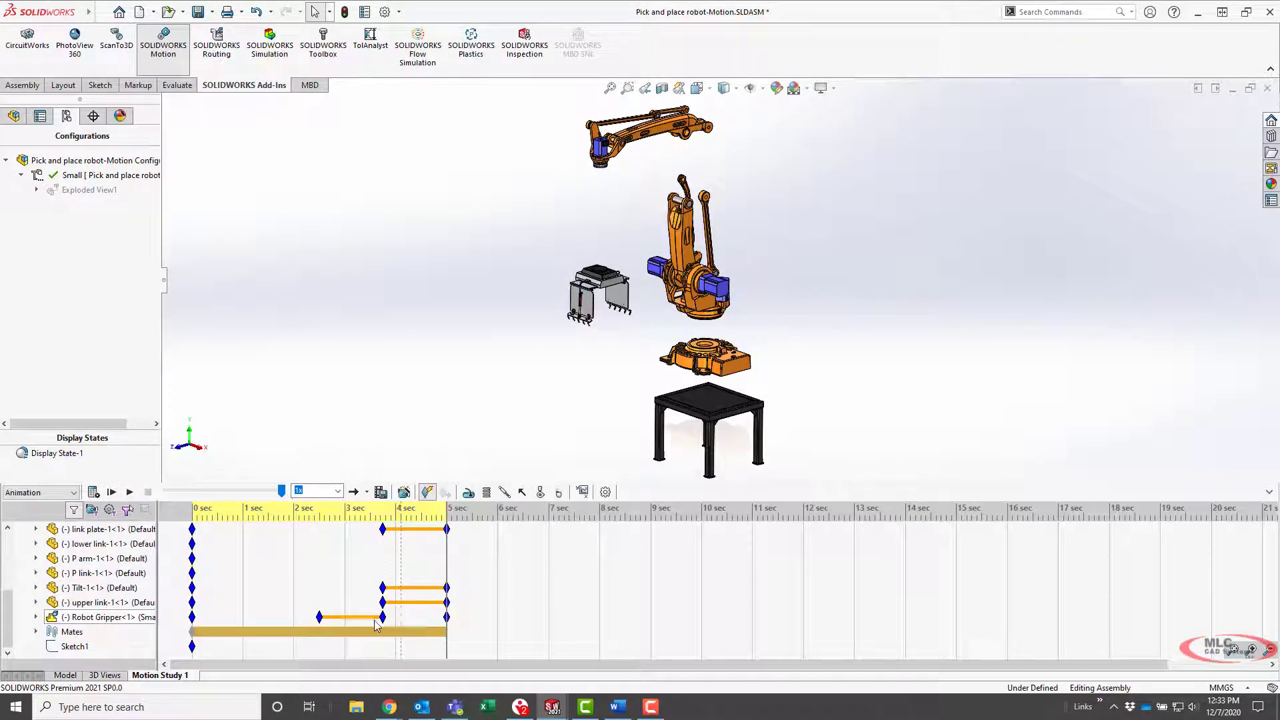
left_click_drag(383, 618, 345, 623)
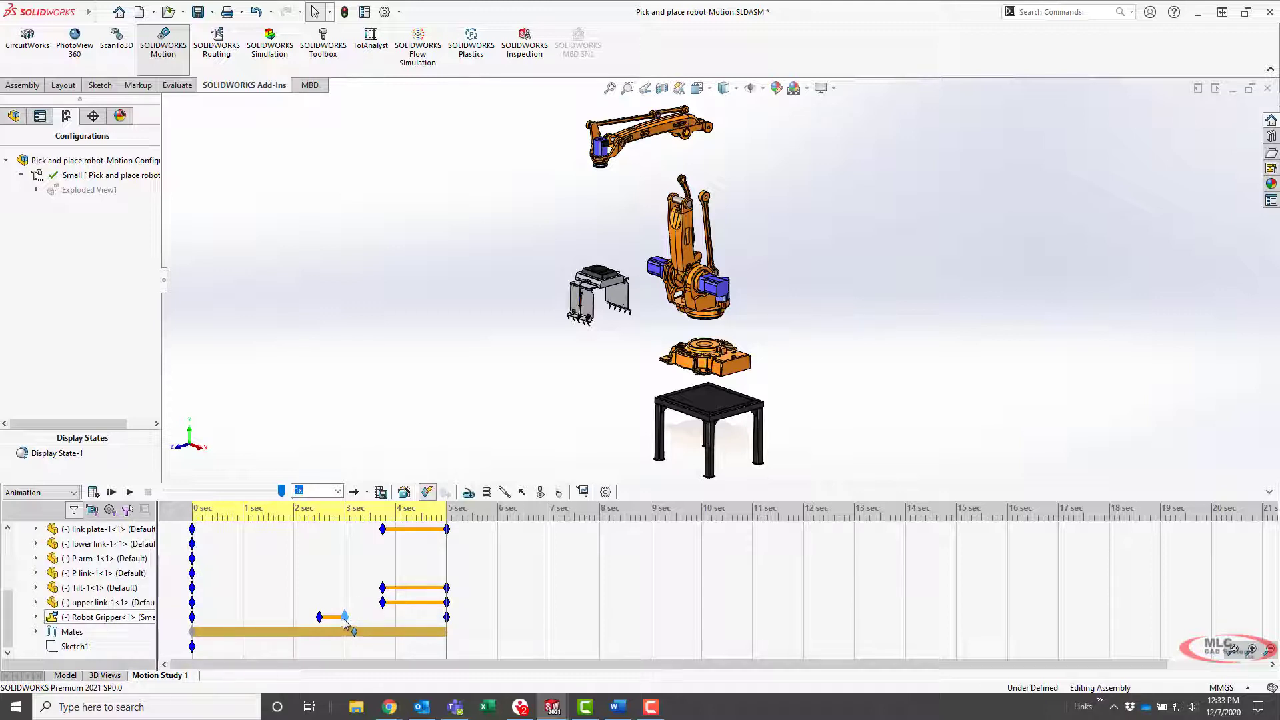
scroll(378, 622, "up", 5)
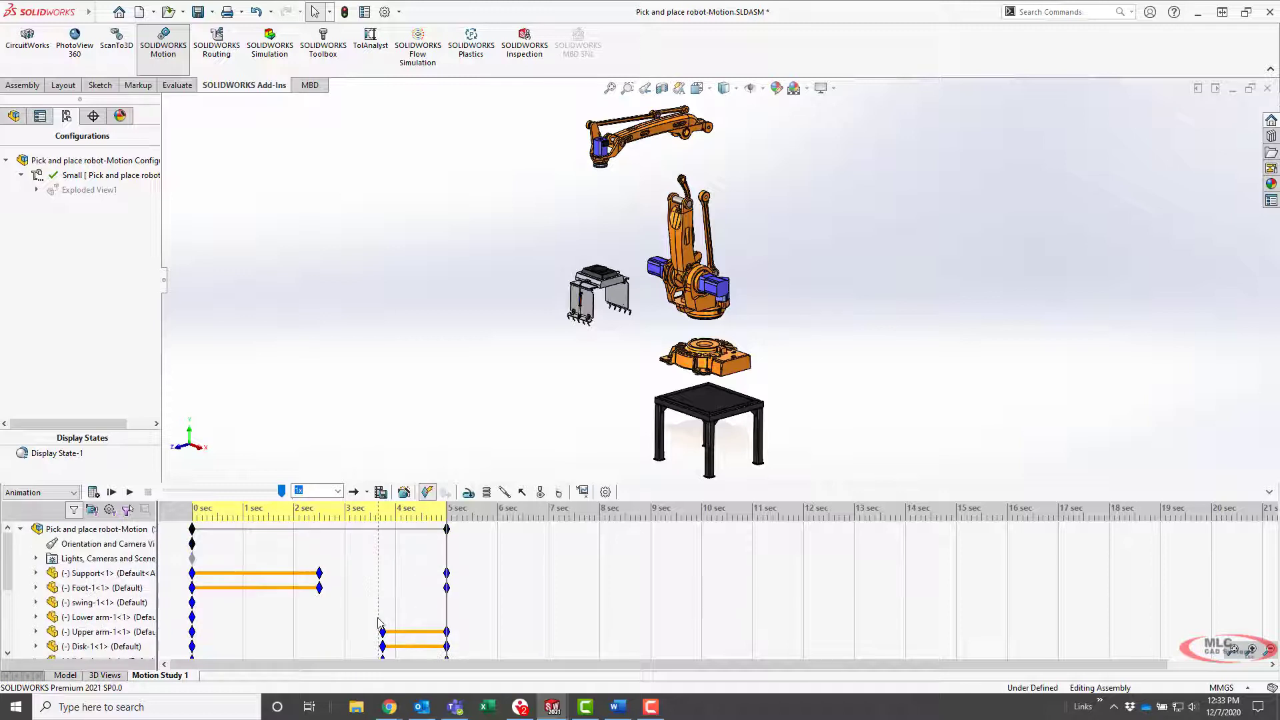
scroll(378, 623, "down", 5)
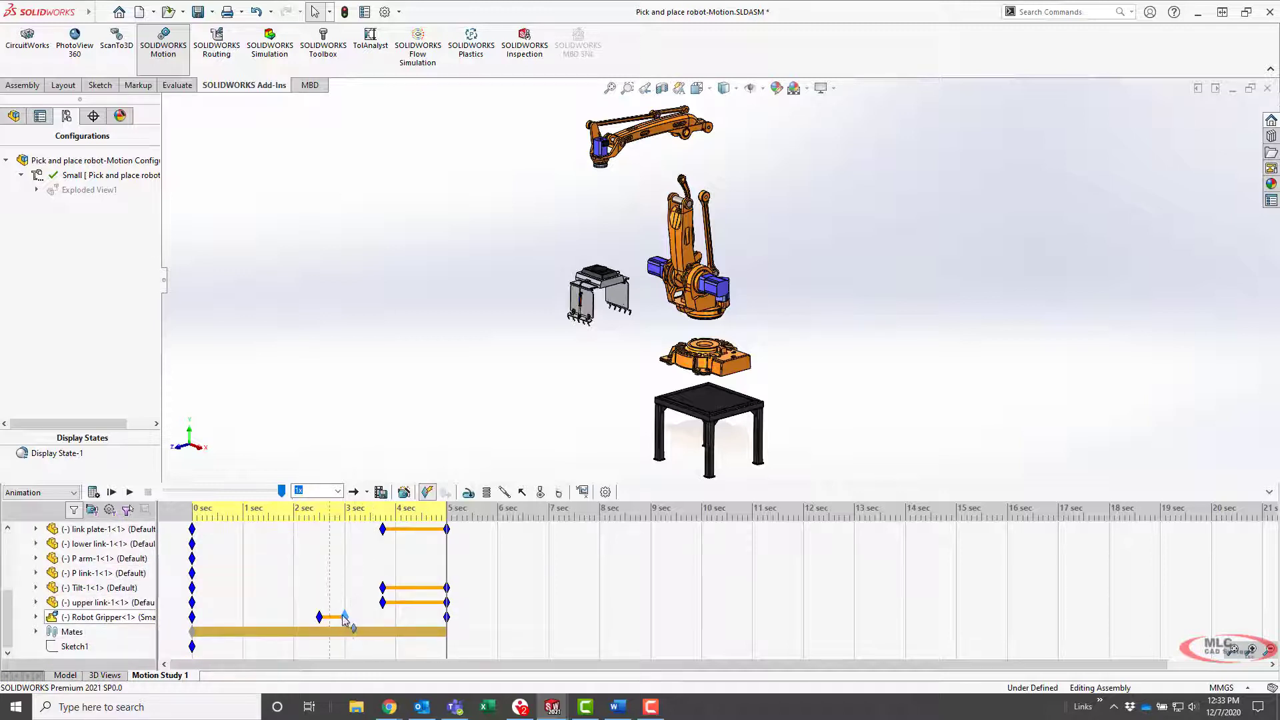
left_click(94, 493)
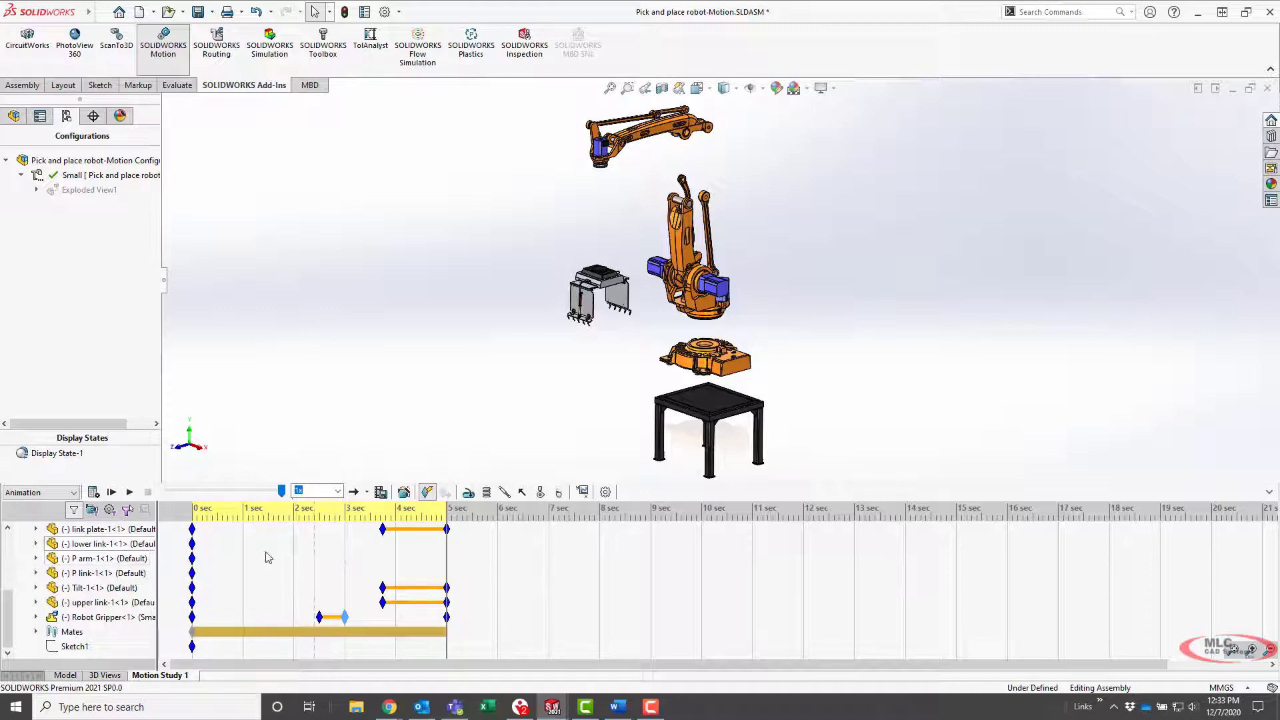
Step: Add a Collapse animation of 5 s starting at 5 s, then play the explode-and-collapse cycle
left_click(408, 499)
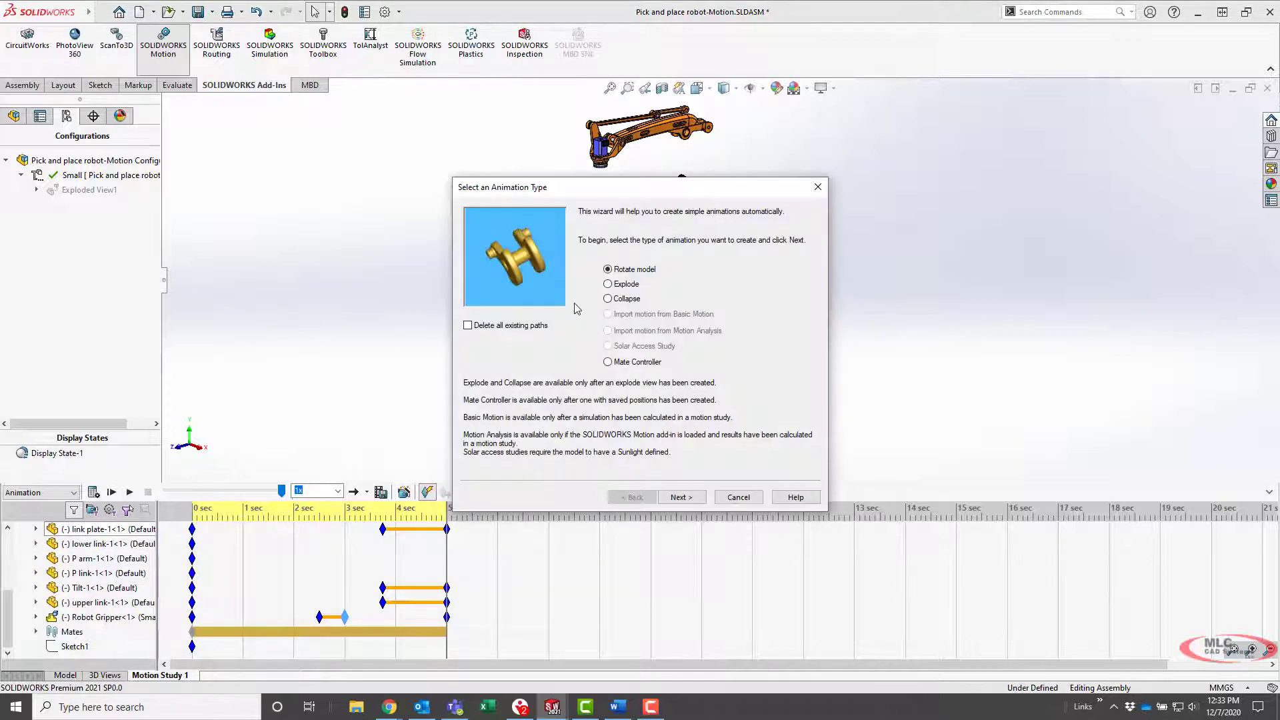
left_click(608, 299)
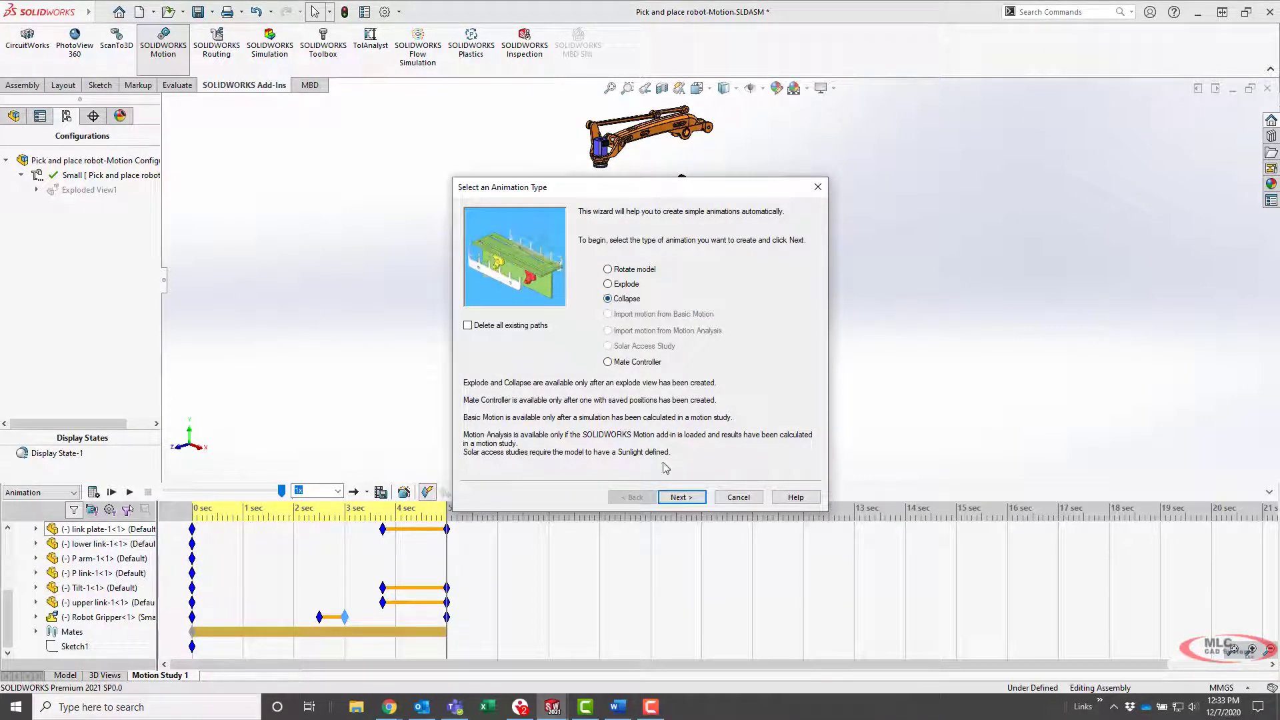
left_click(681, 497)
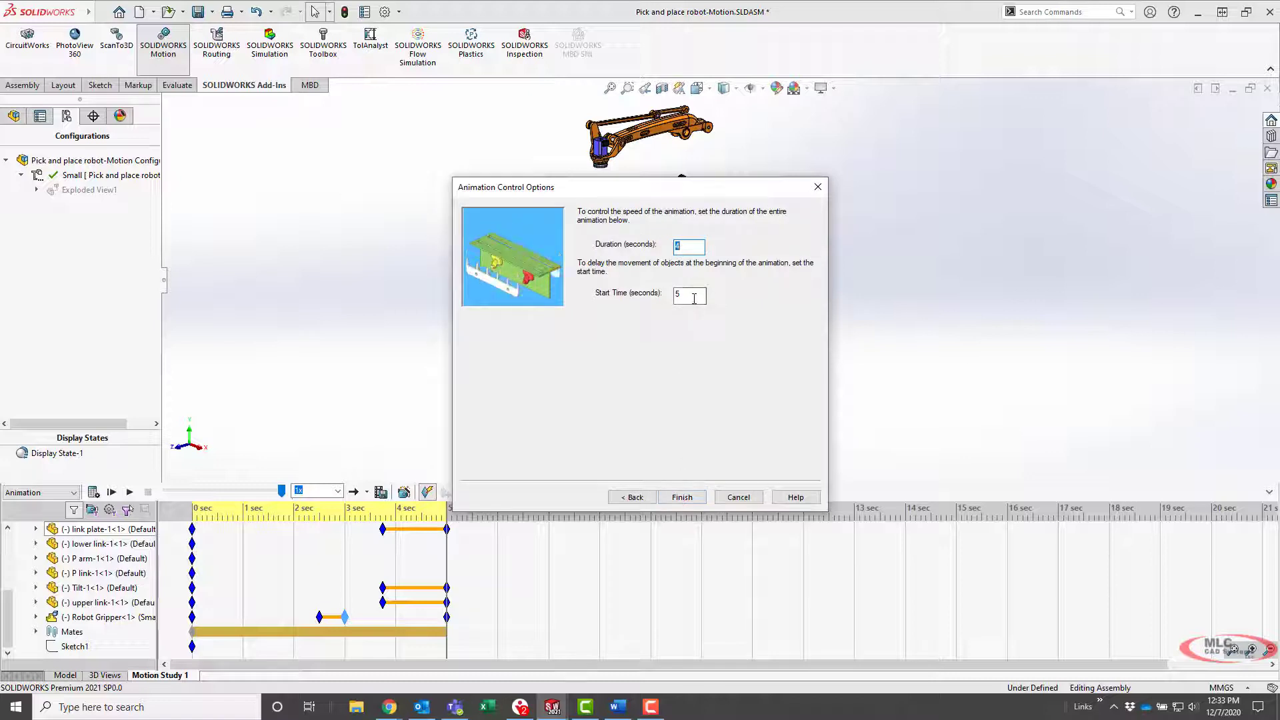
type("5")
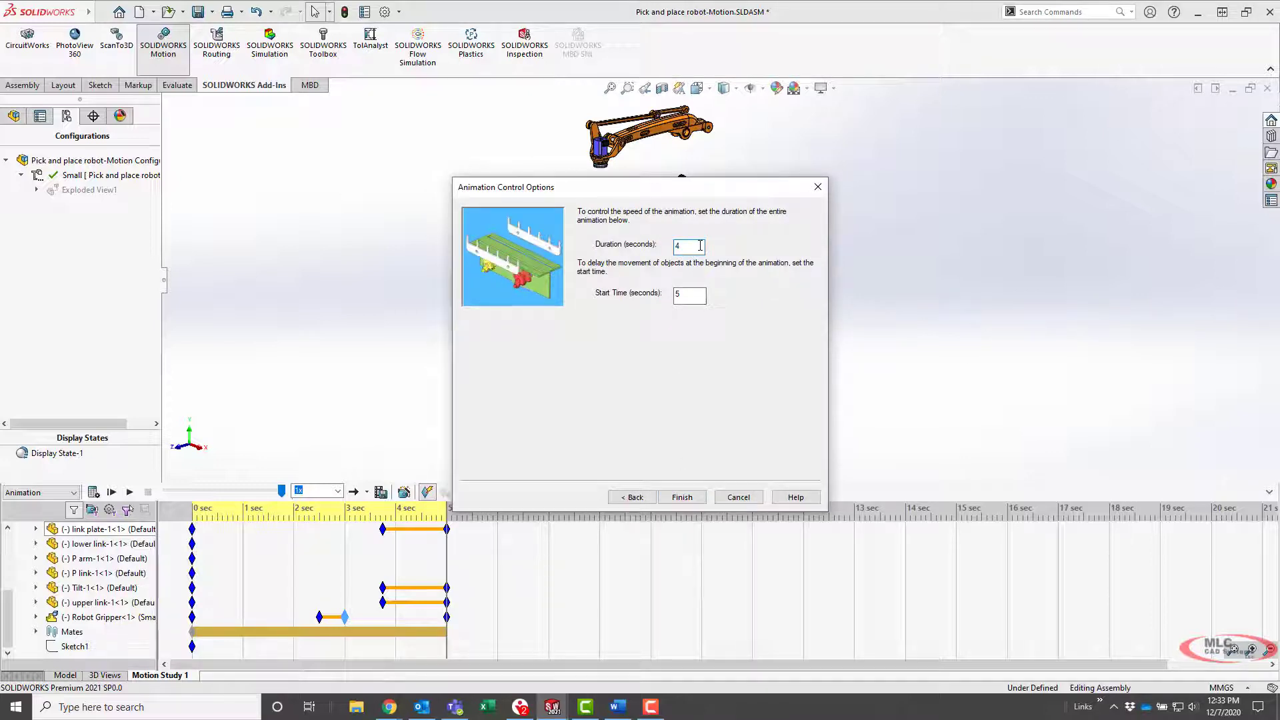
left_click(682, 497)
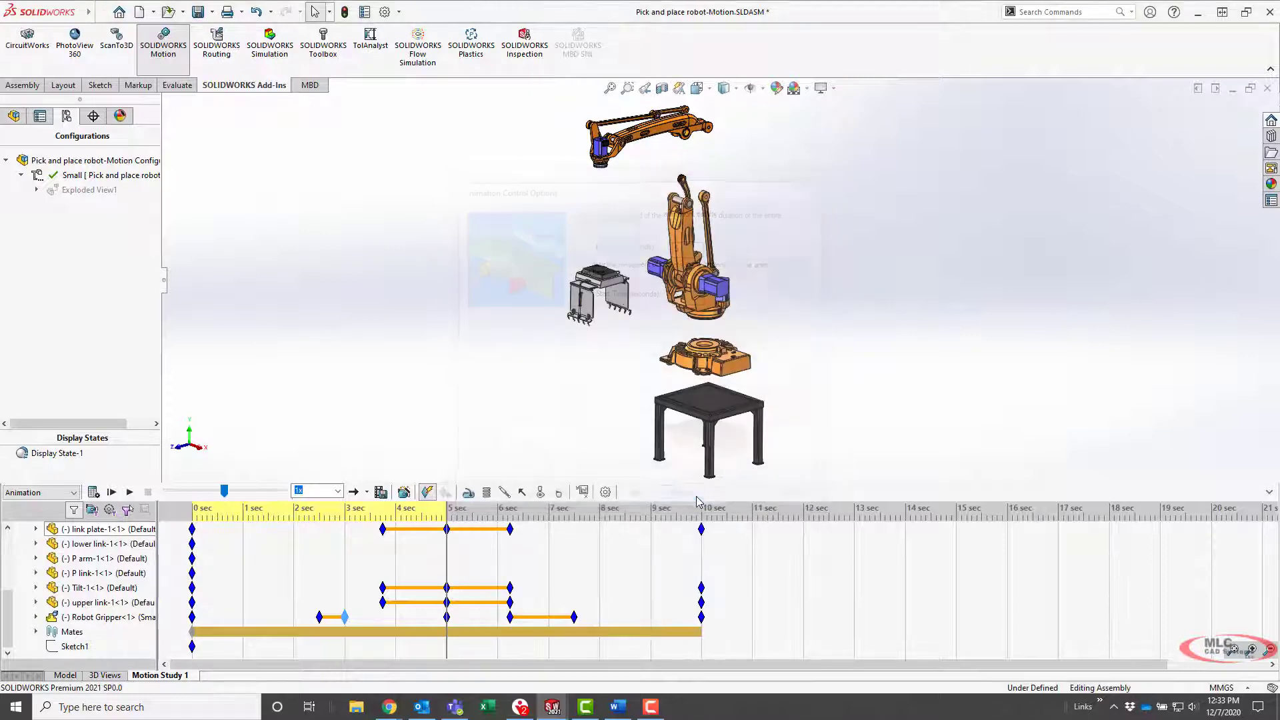
left_click(94, 492)
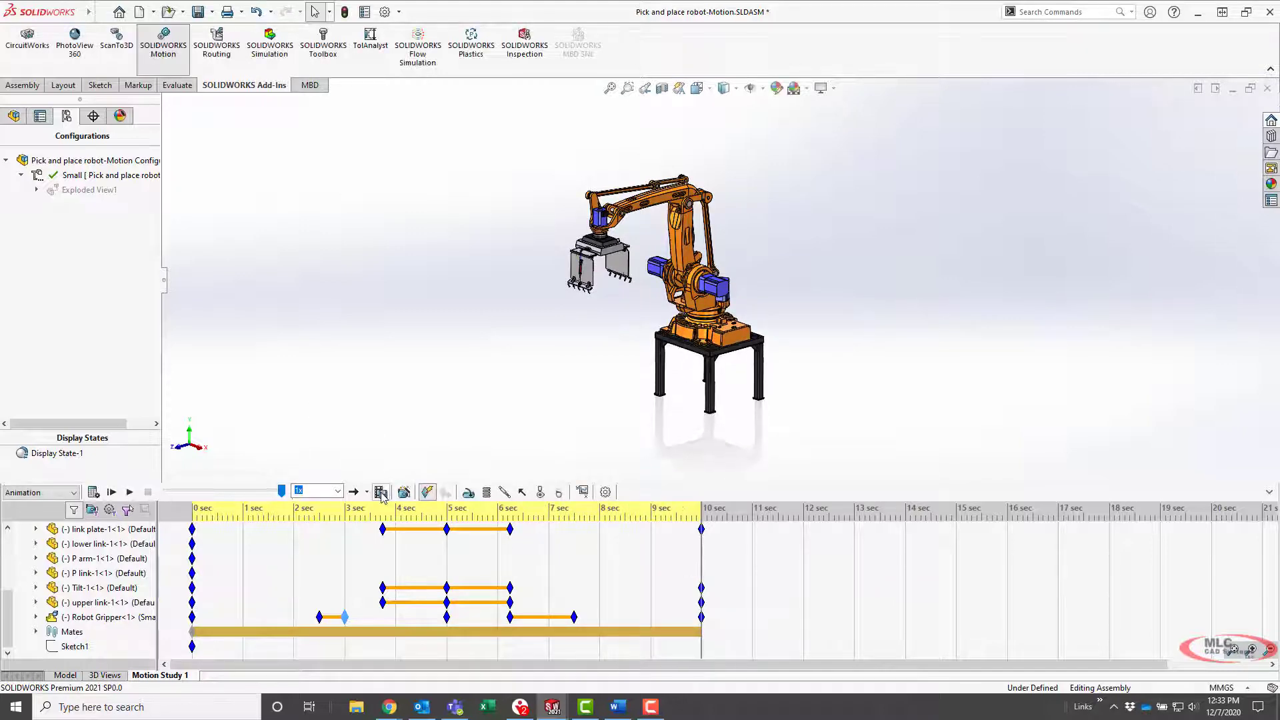
Step: With the Animation Wizard, rotate the model once clockwise about Y, 10 s from 0 s
left_click(404, 492)
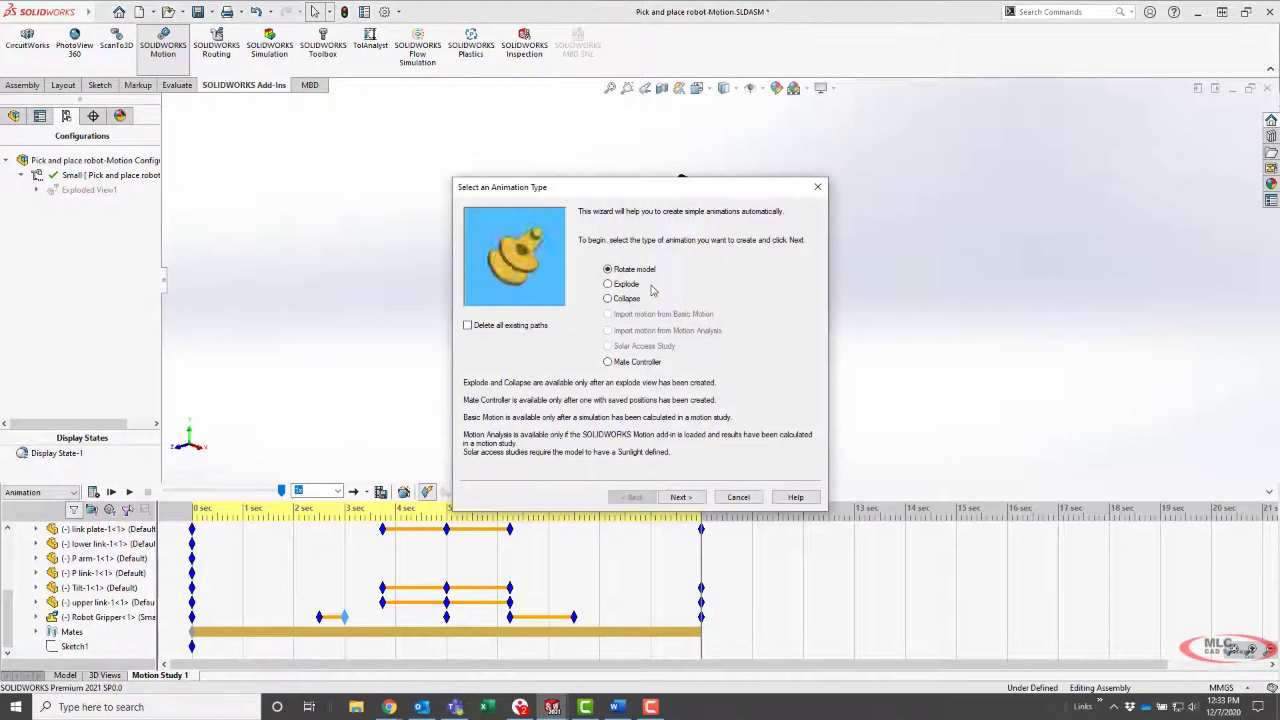
left_click(682, 497)
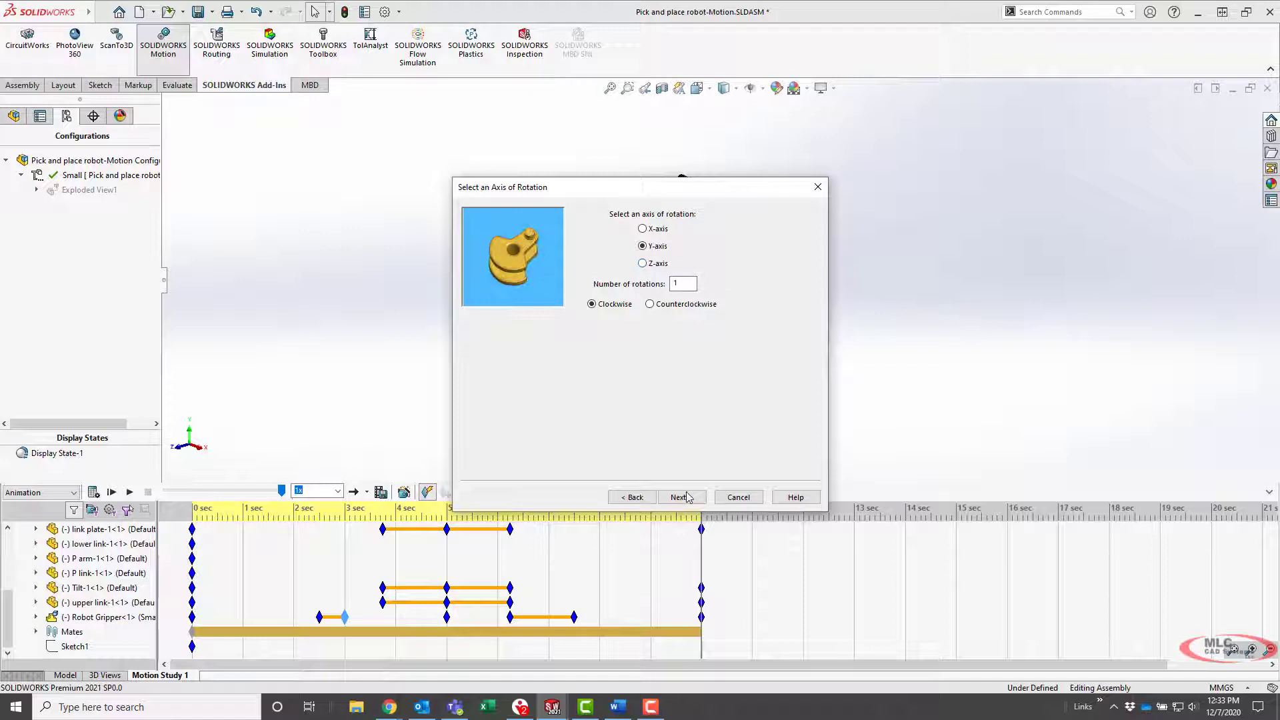
left_click(686, 498)
double_click(700, 248)
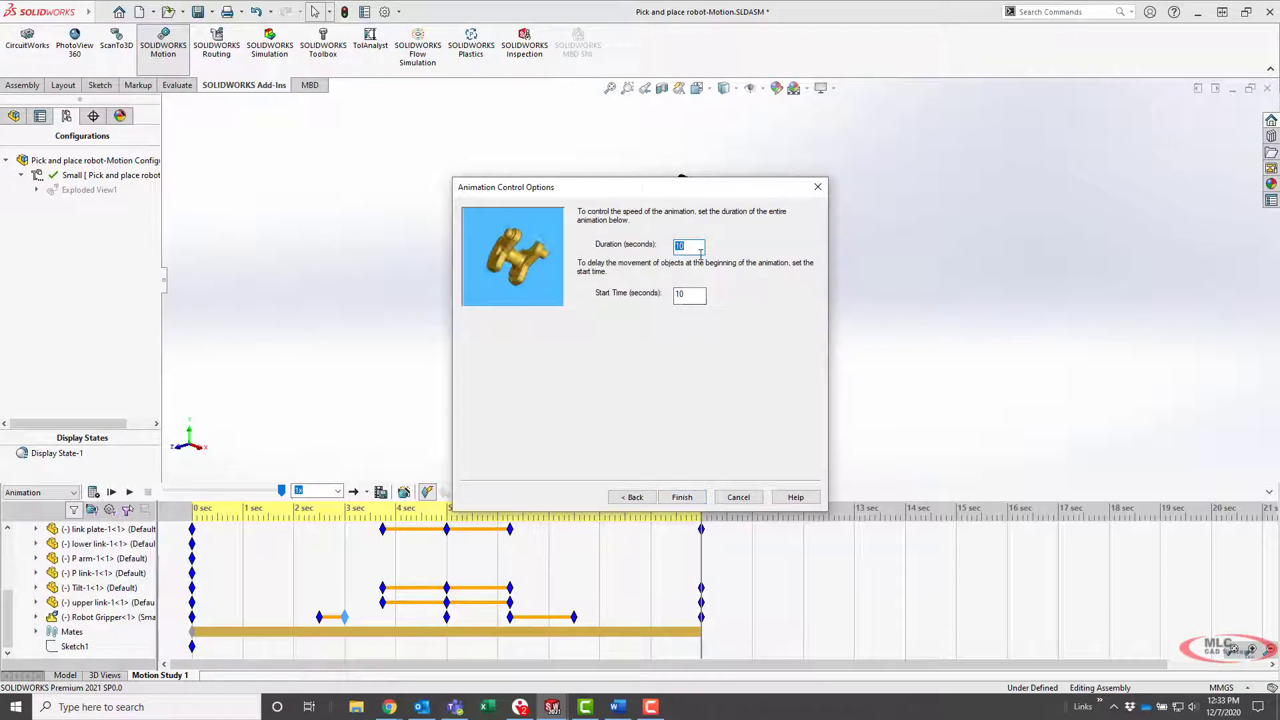
key("Tab")
type("0")
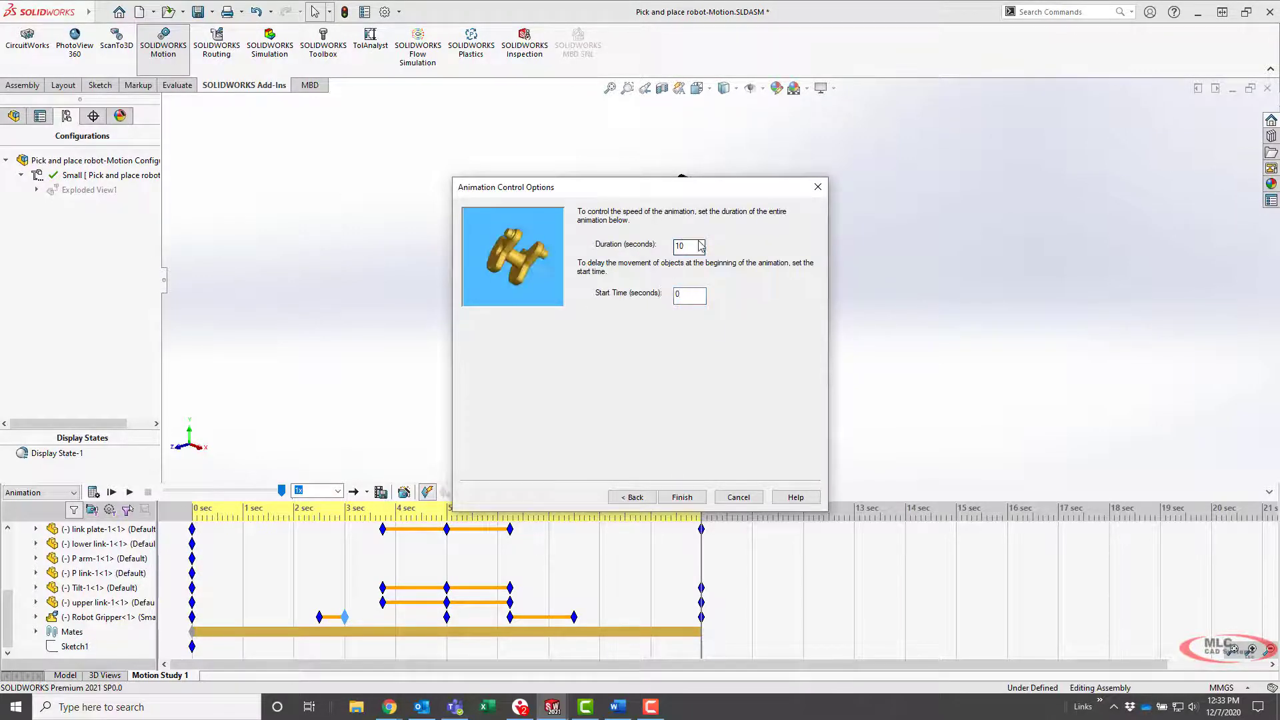
left_click(683, 497)
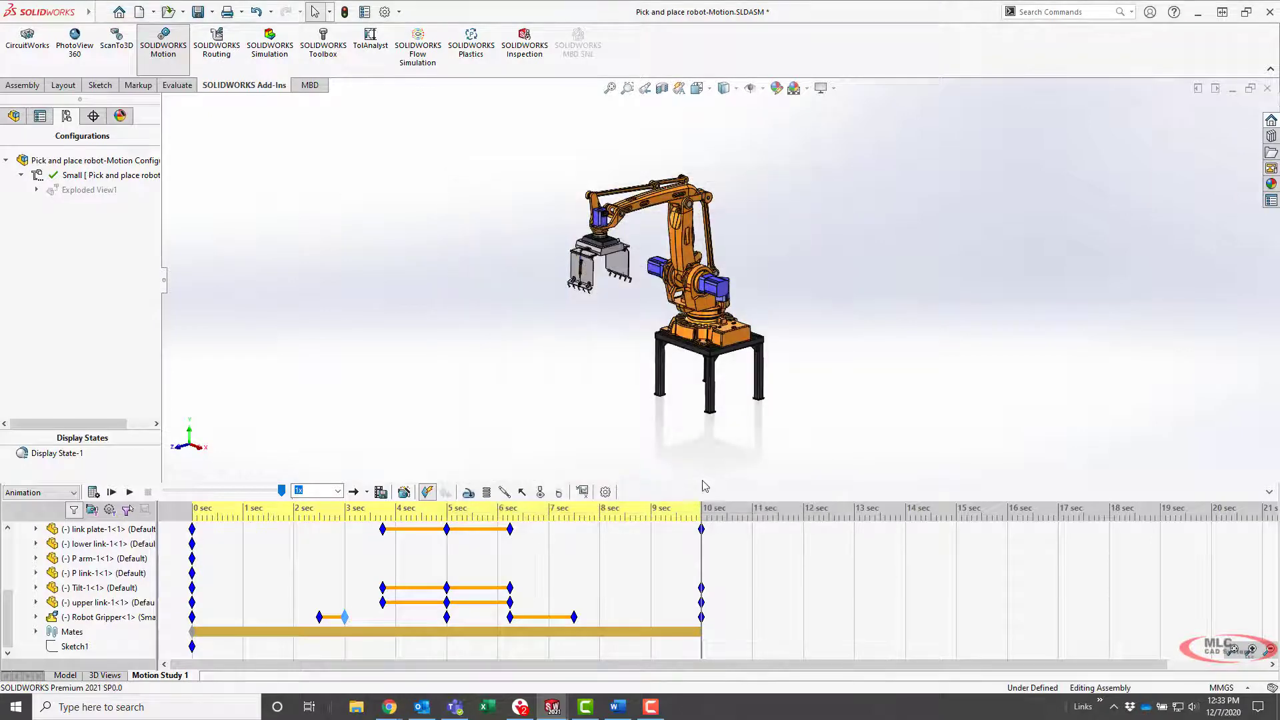
Step: Play the 10-second animation, preview the robot near 8 seconds, then go back to Model view
left_click(96, 495)
left_click_drag(594, 520, 190, 508)
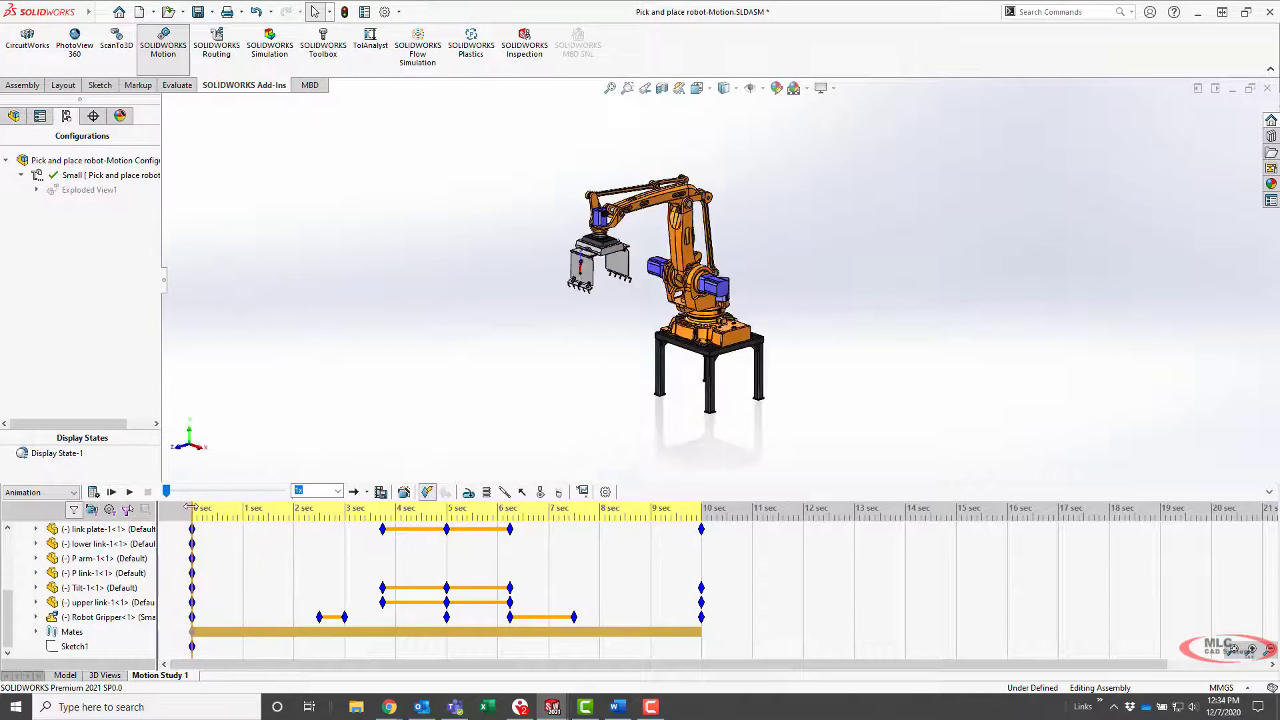
left_click(65, 676)
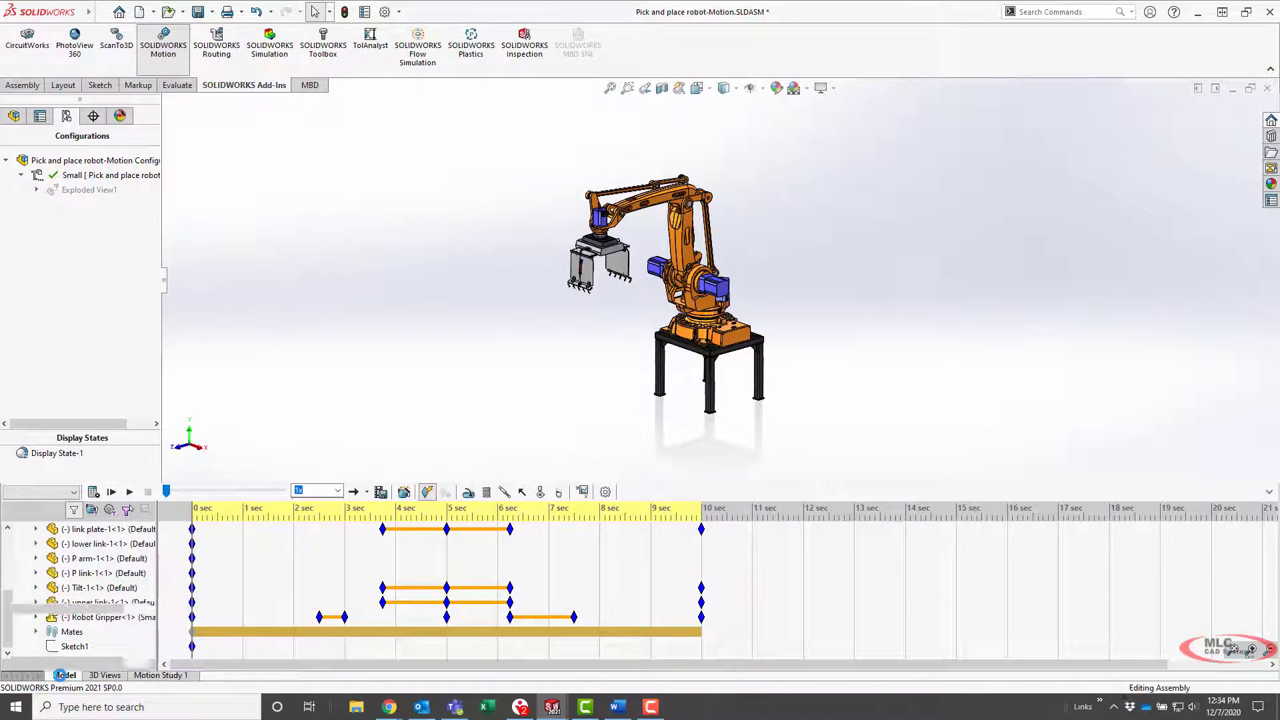
Step: Create Motion Study 2 and bring up the assembly's FeatureManager tree
right_click(158, 675)
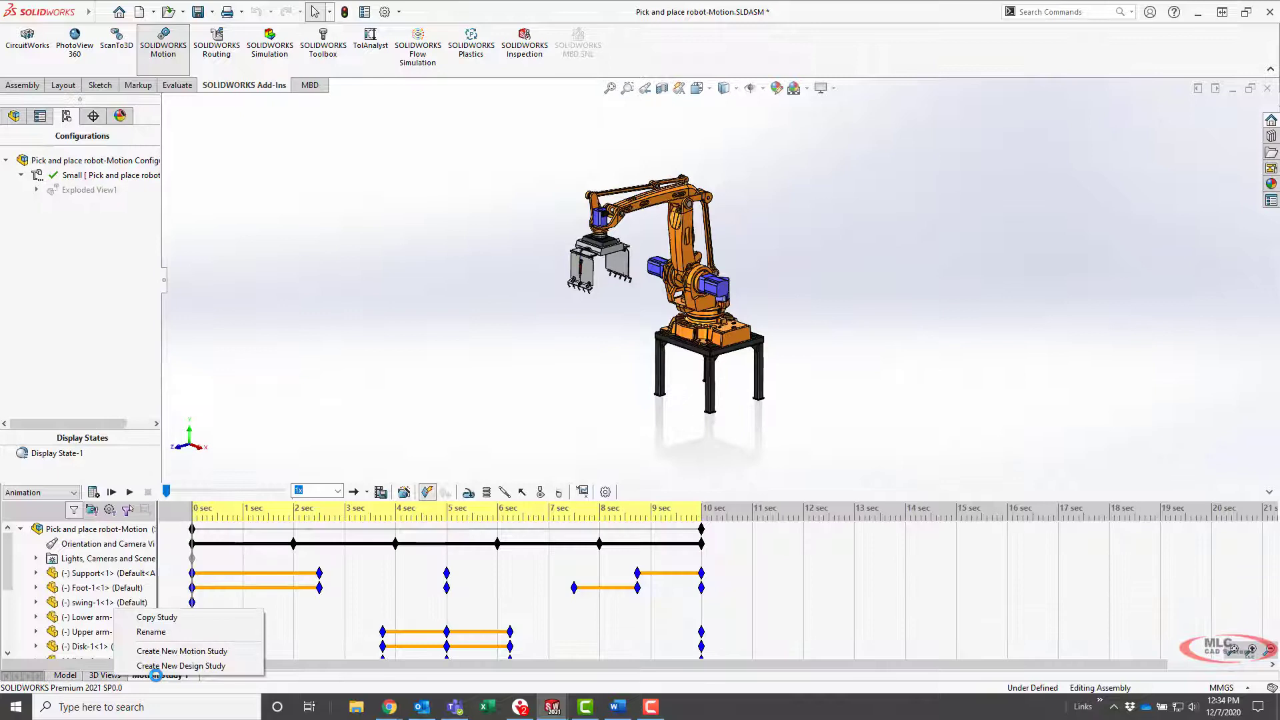
left_click(174, 650)
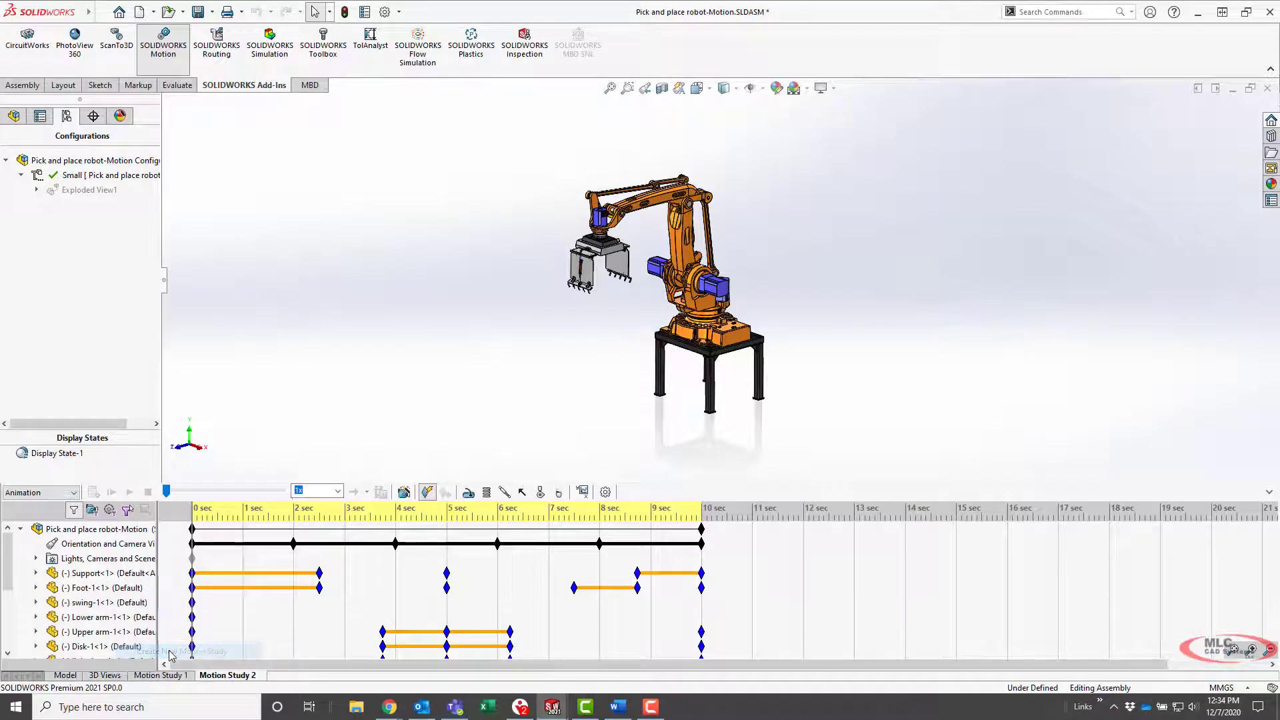
left_click(23, 115)
scroll(100, 329, "down", 3)
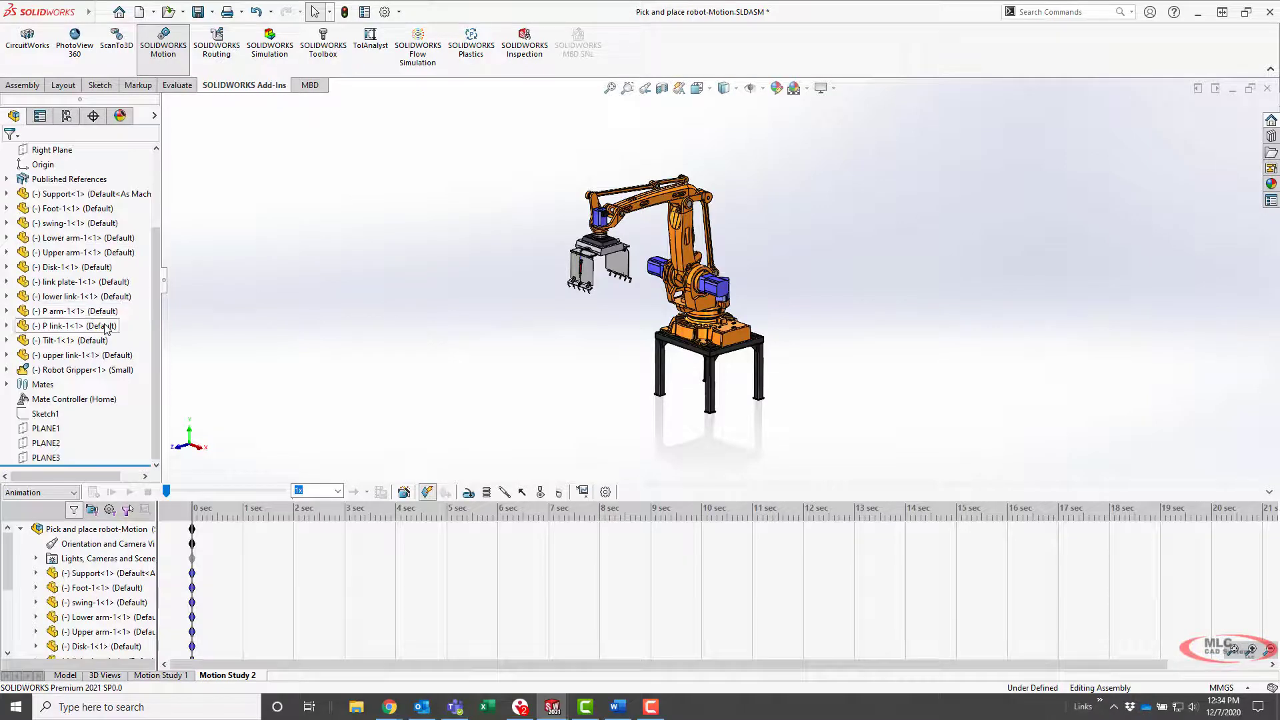
Step: Open the Mate Controller feature for editing after glancing at its saved positions
right_click(67, 402)
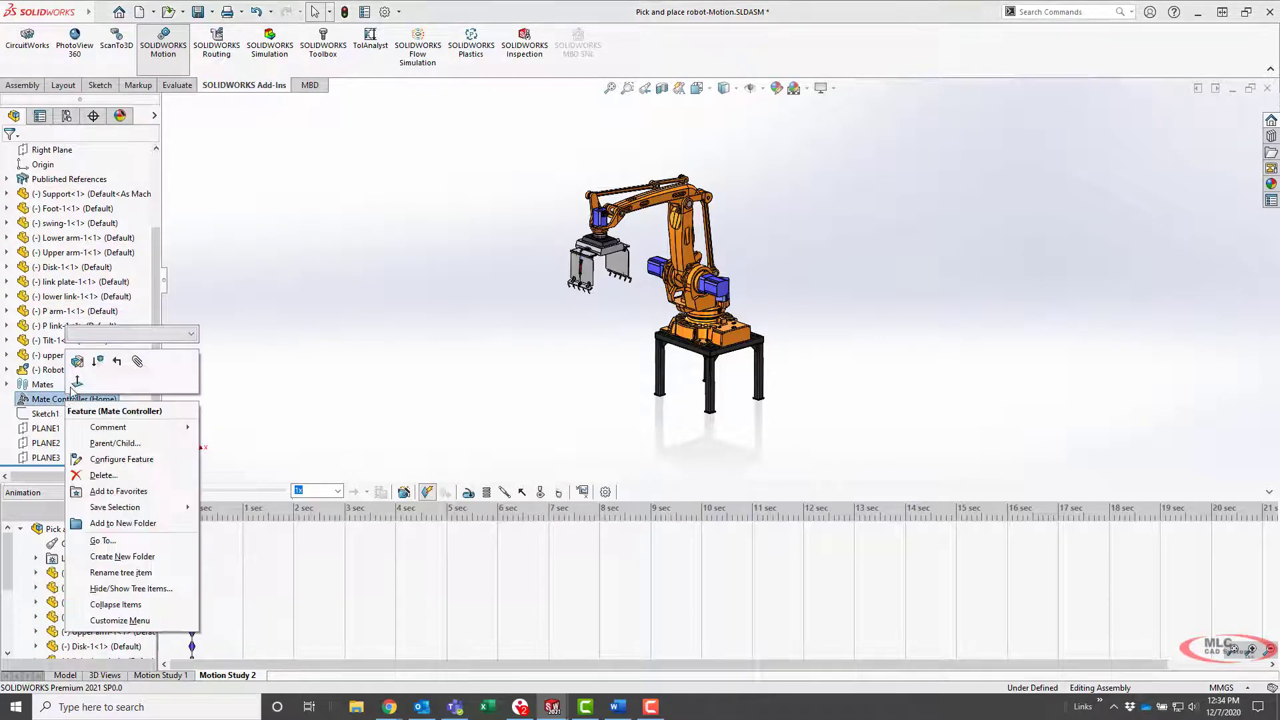
left_click(141, 335)
key("Escape")
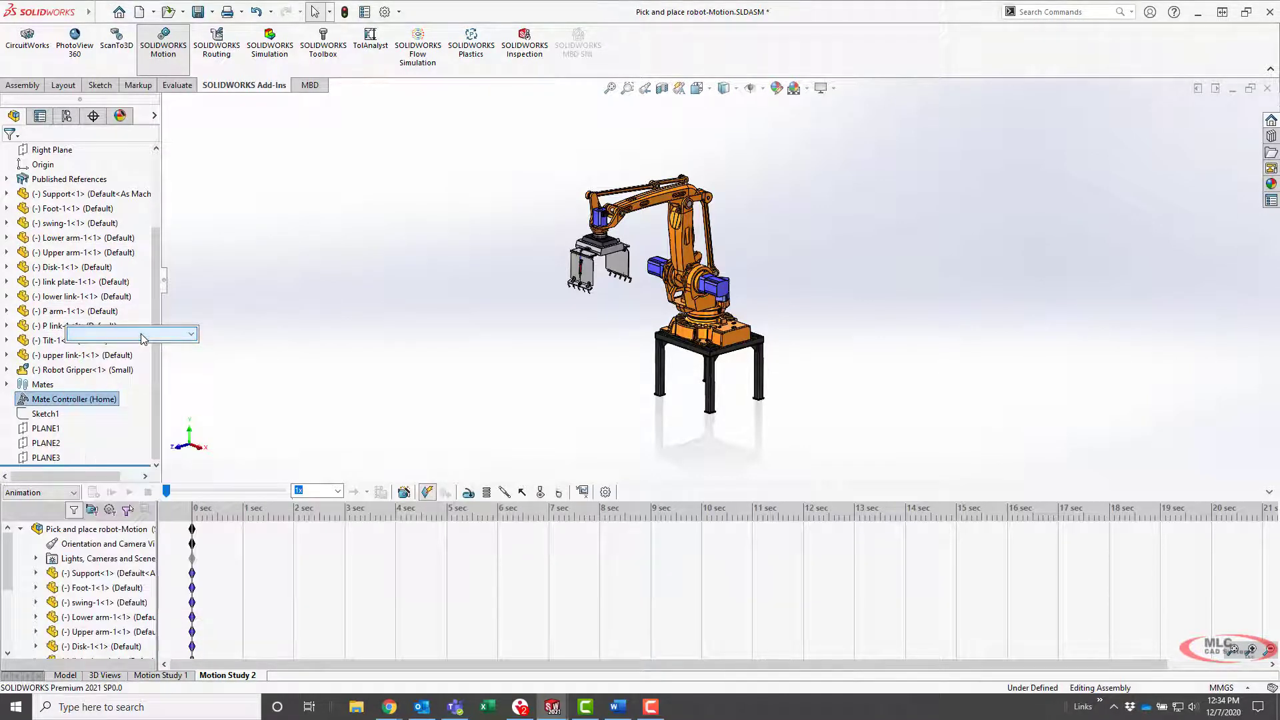
right_click(28, 400)
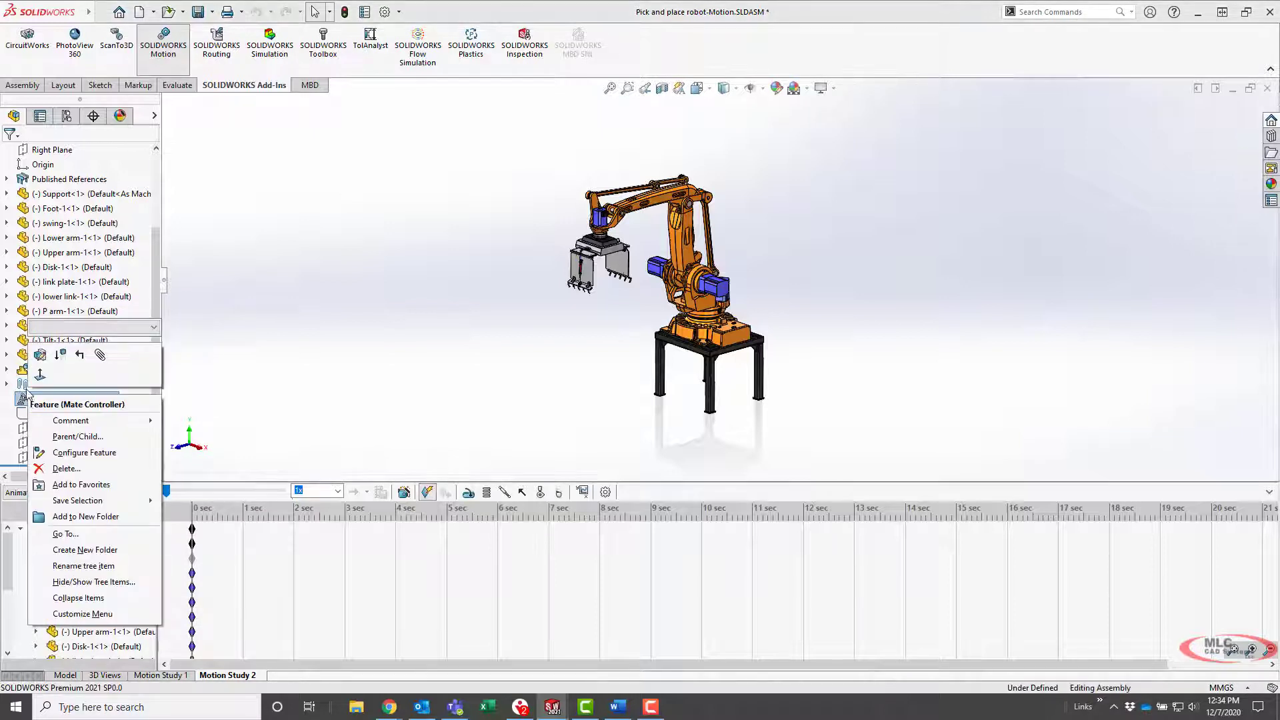
left_click(369, 353)
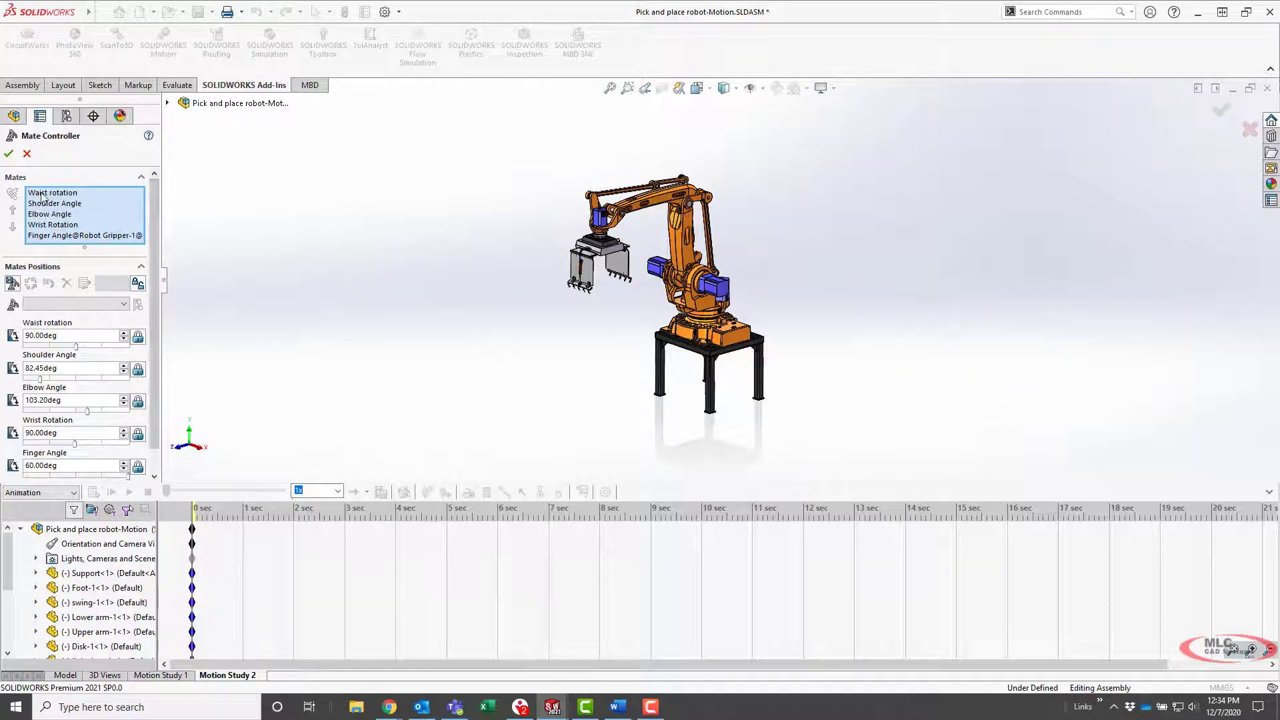
Step: Review the Waist, Shoulder, Elbow, Wrist and Finger angle mates in the Mate Controller
left_click(66, 204)
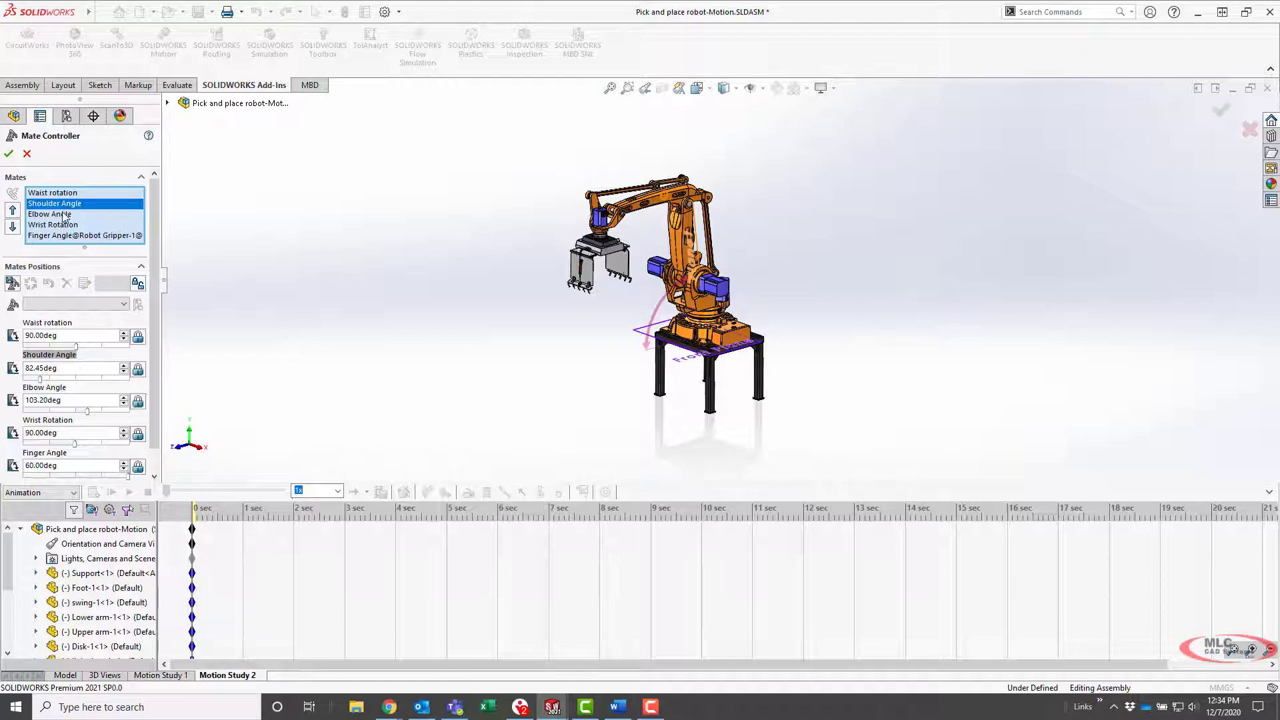
left_click(65, 215)
left_click(58, 228)
left_click(58, 237)
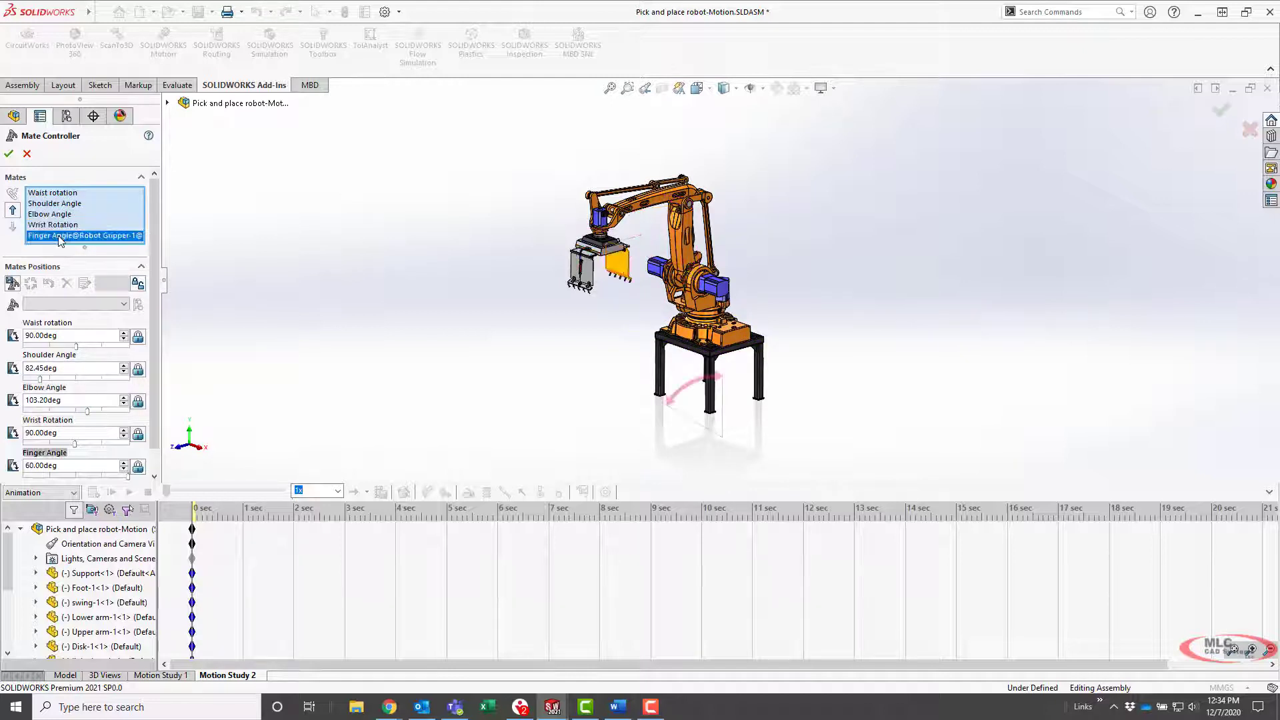
left_click(60, 193)
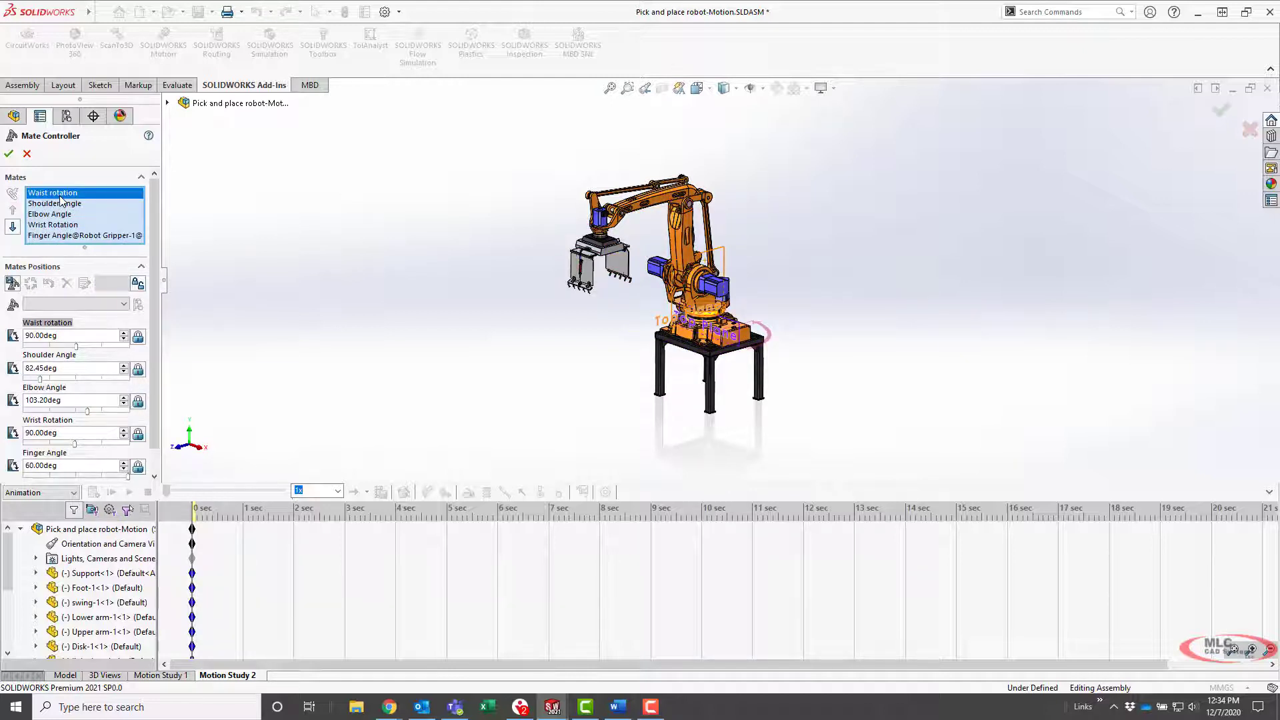
left_click(59, 204)
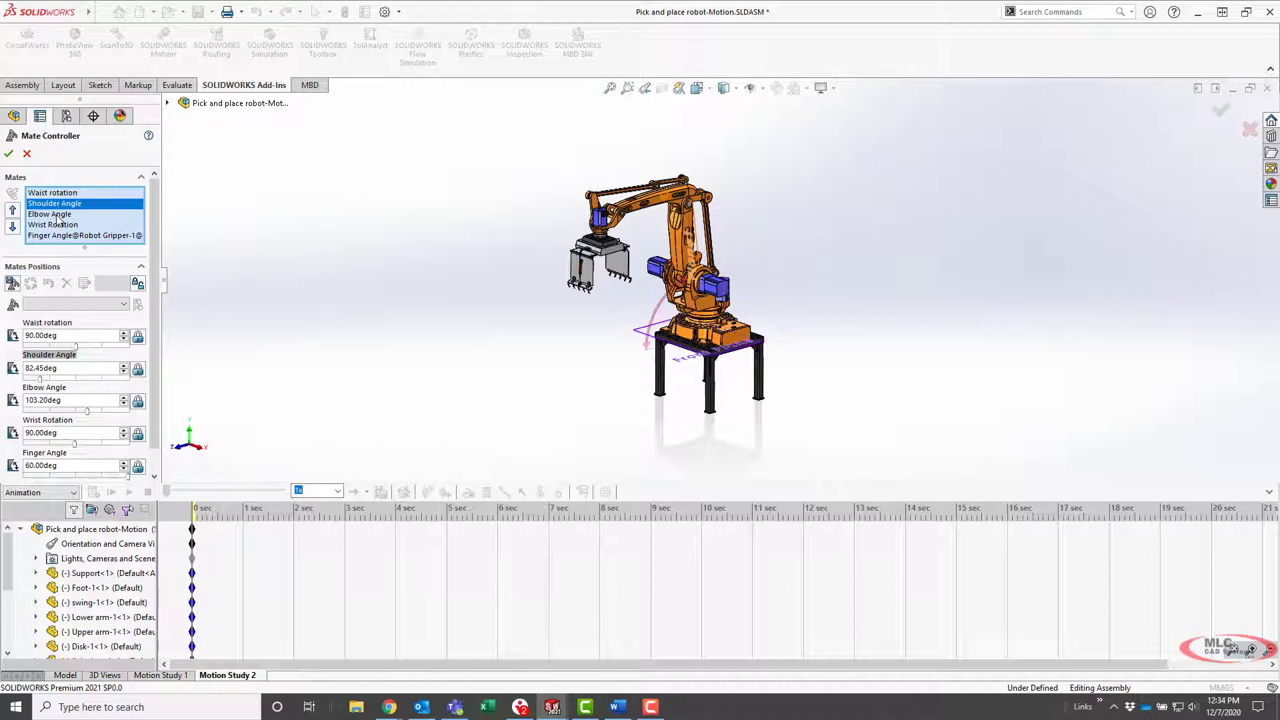
left_click(58, 215)
left_click(59, 226)
left_click(57, 235)
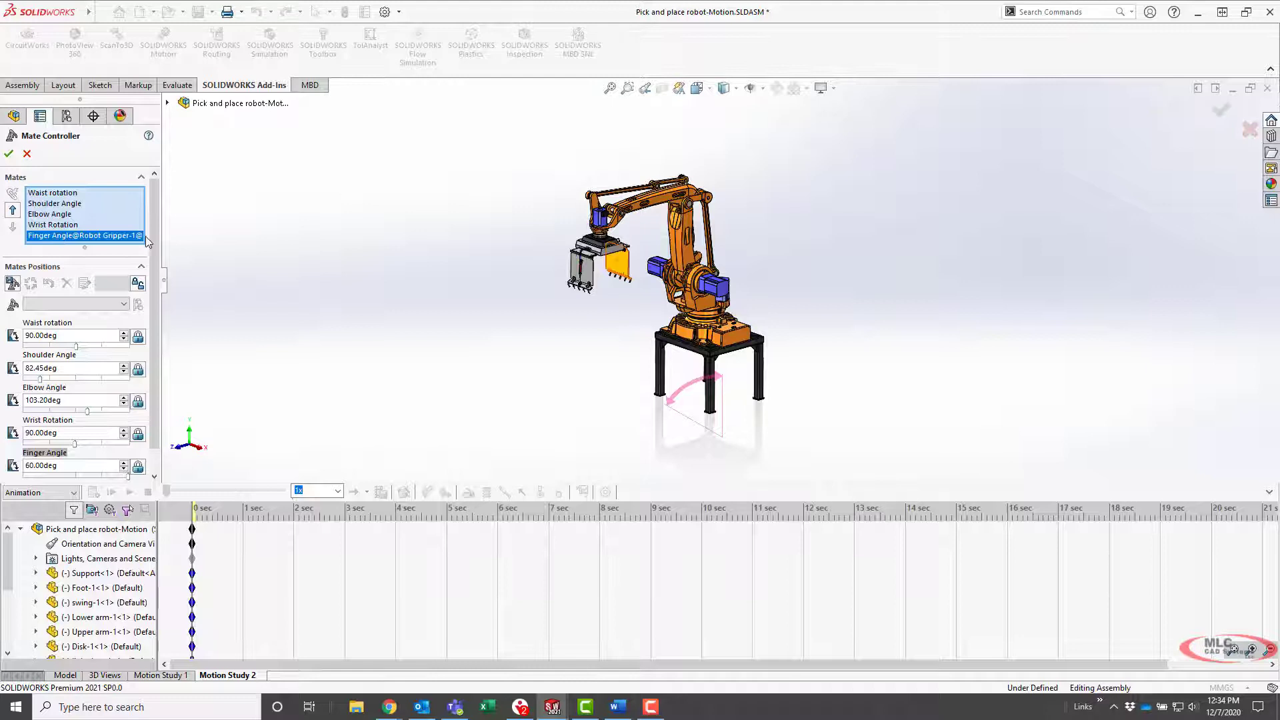
scroll(150, 302, "down", 2)
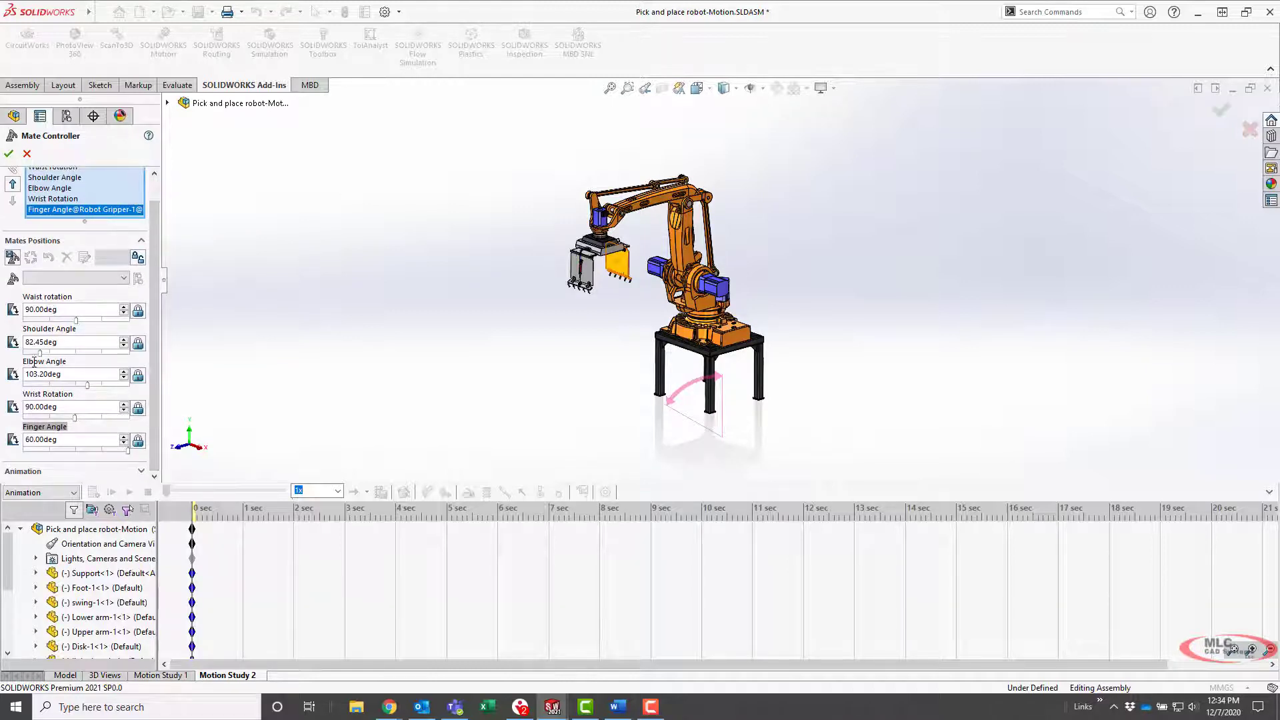
Step: Try different waist rotations from the Home and Position 3 saved positions
left_click(77, 276)
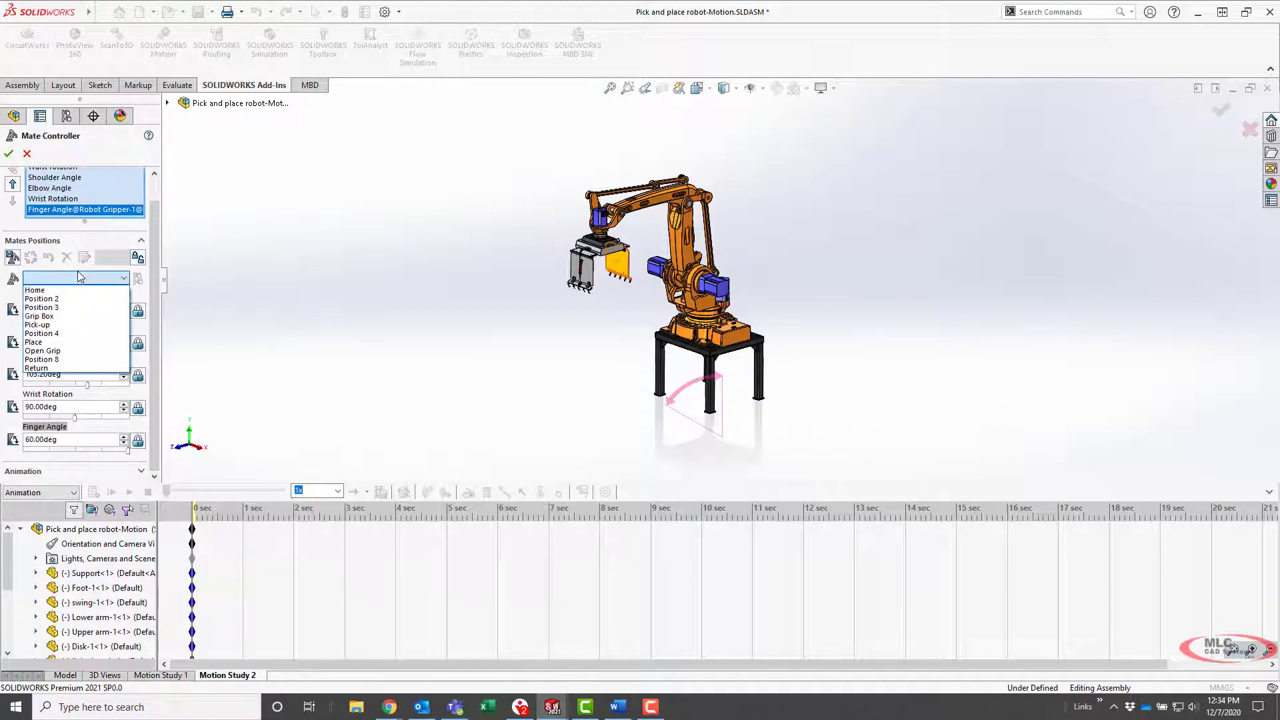
left_click(77, 291)
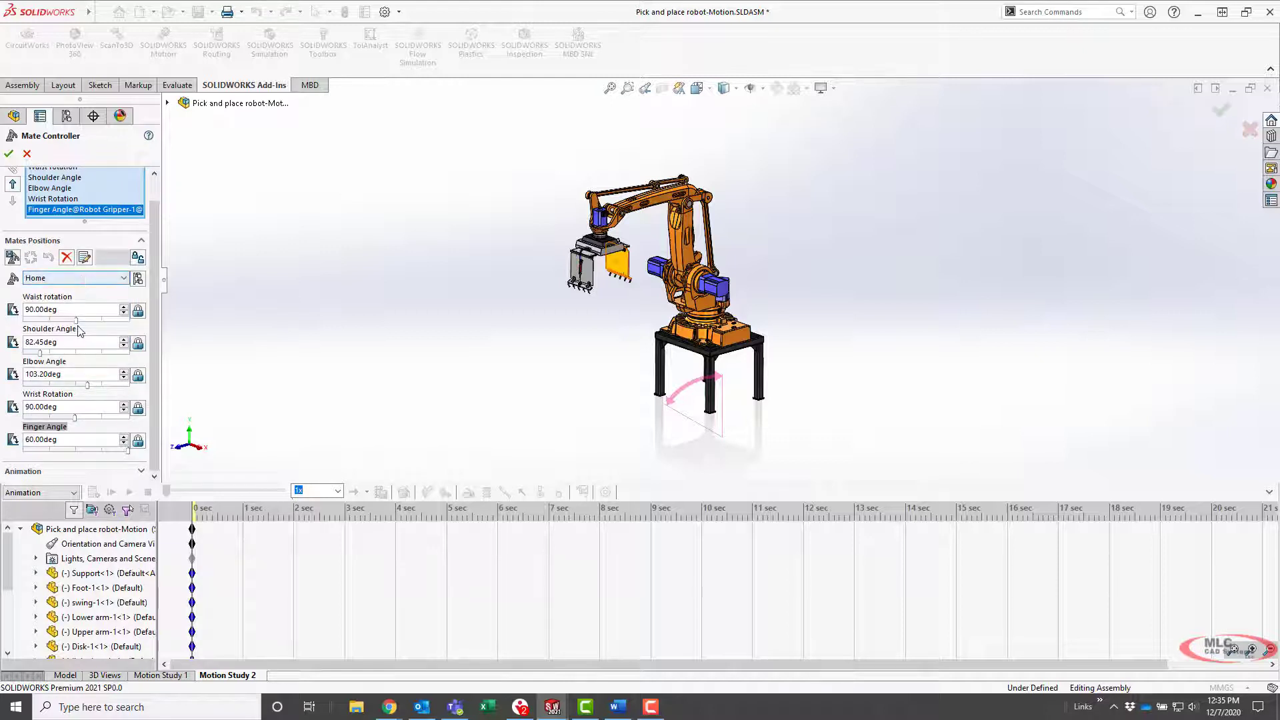
mouse_move(76, 320)
left_mouse_down()
mouse_move(110, 324)
mouse_move(55, 324)
left_mouse_up()
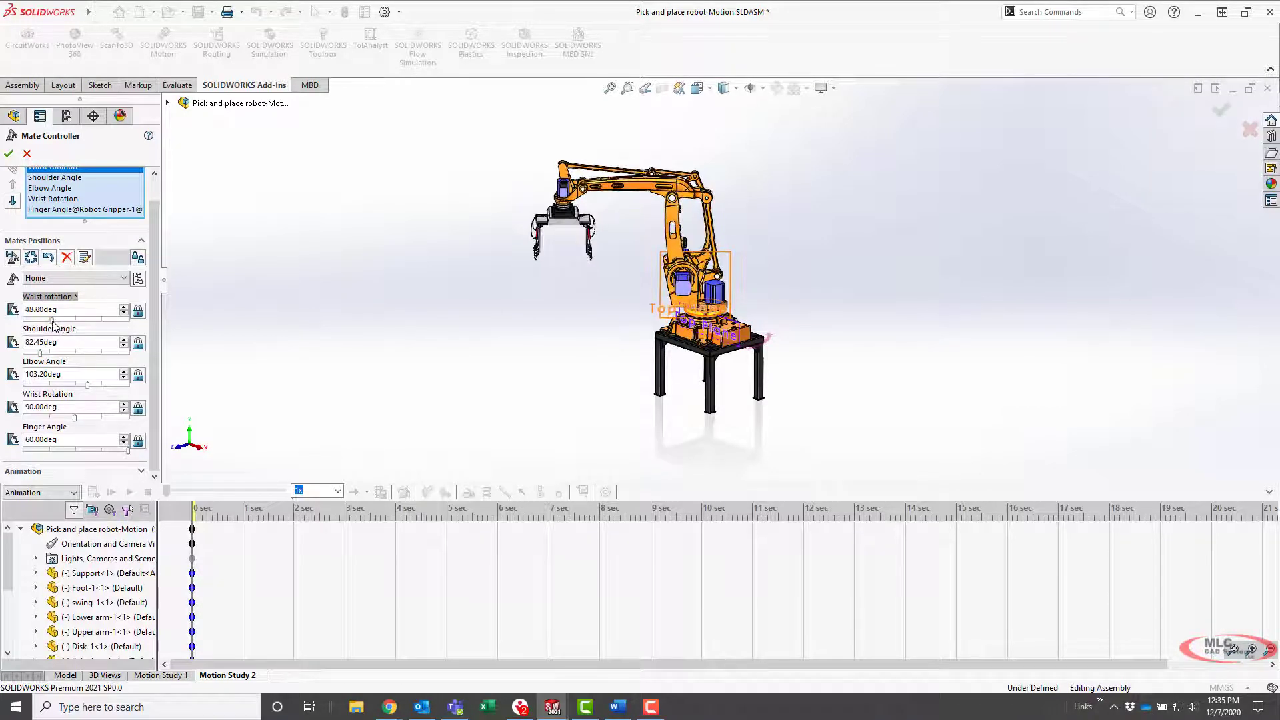
left_click(67, 278)
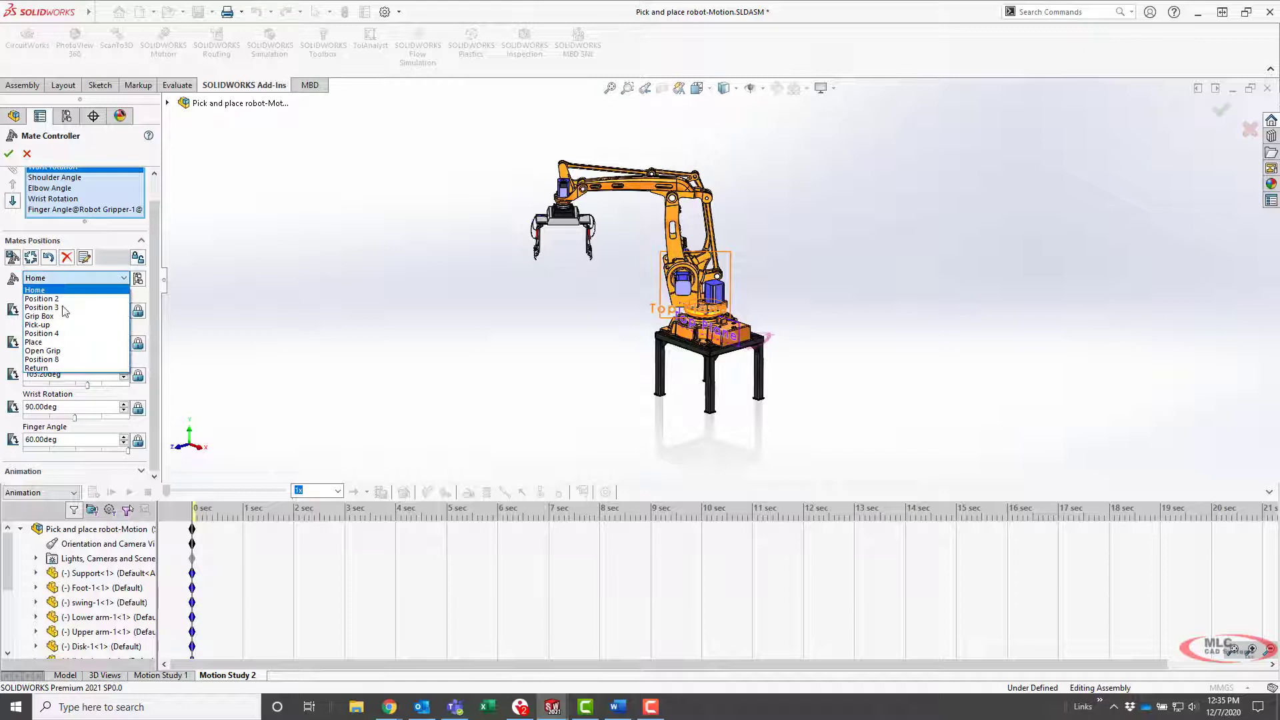
left_click(64, 310)
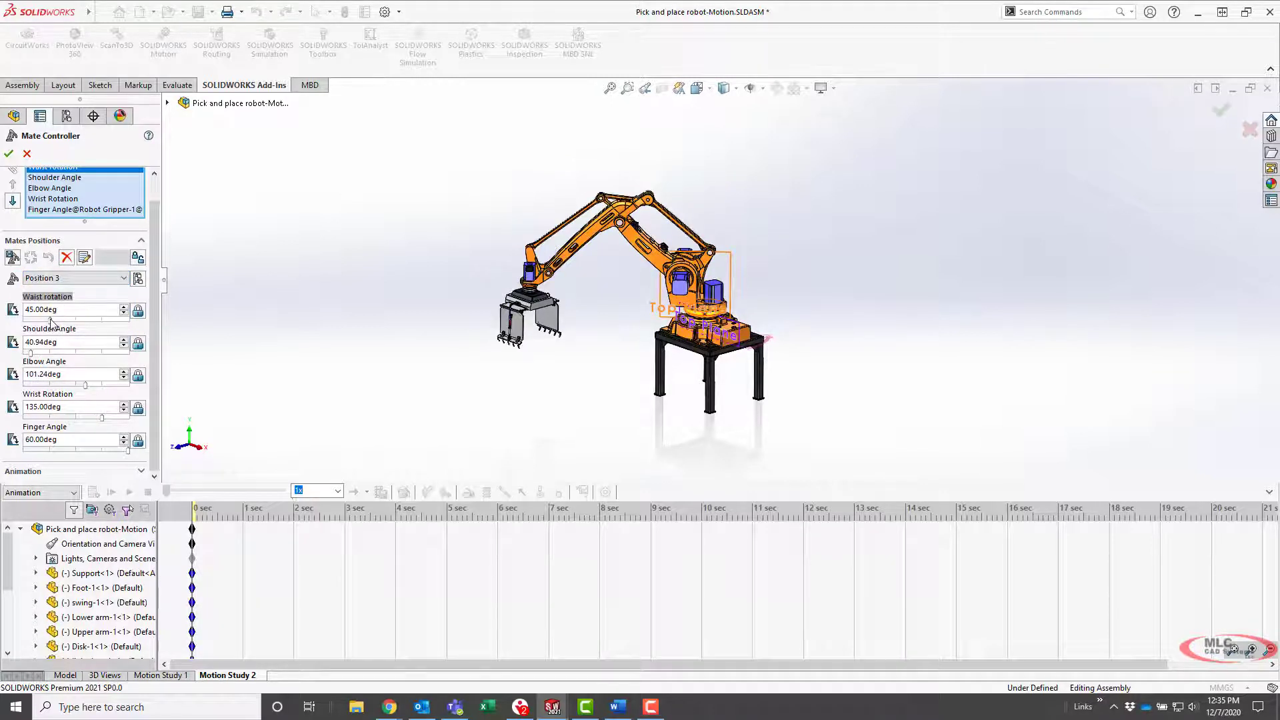
left_click_drag(53, 323, 66, 323)
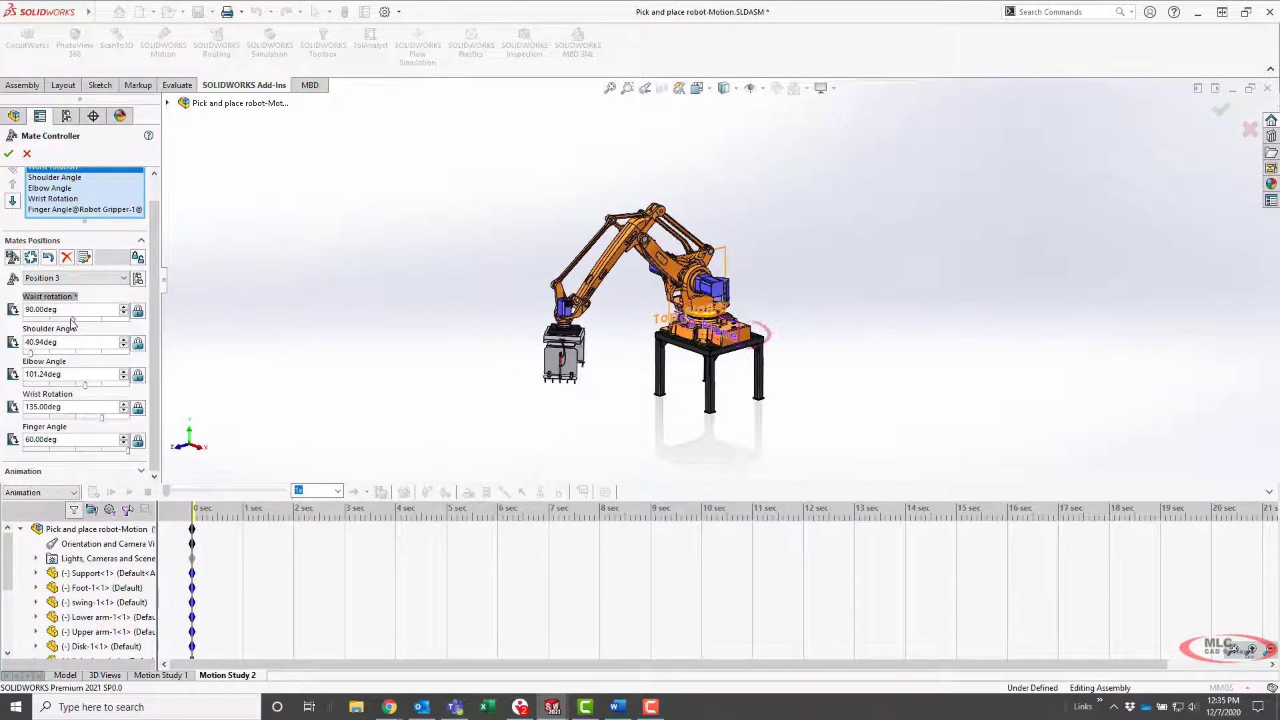
Step: Reload Home, set the waist rotation to 48.60deg, and update the Home position
left_click(70, 280)
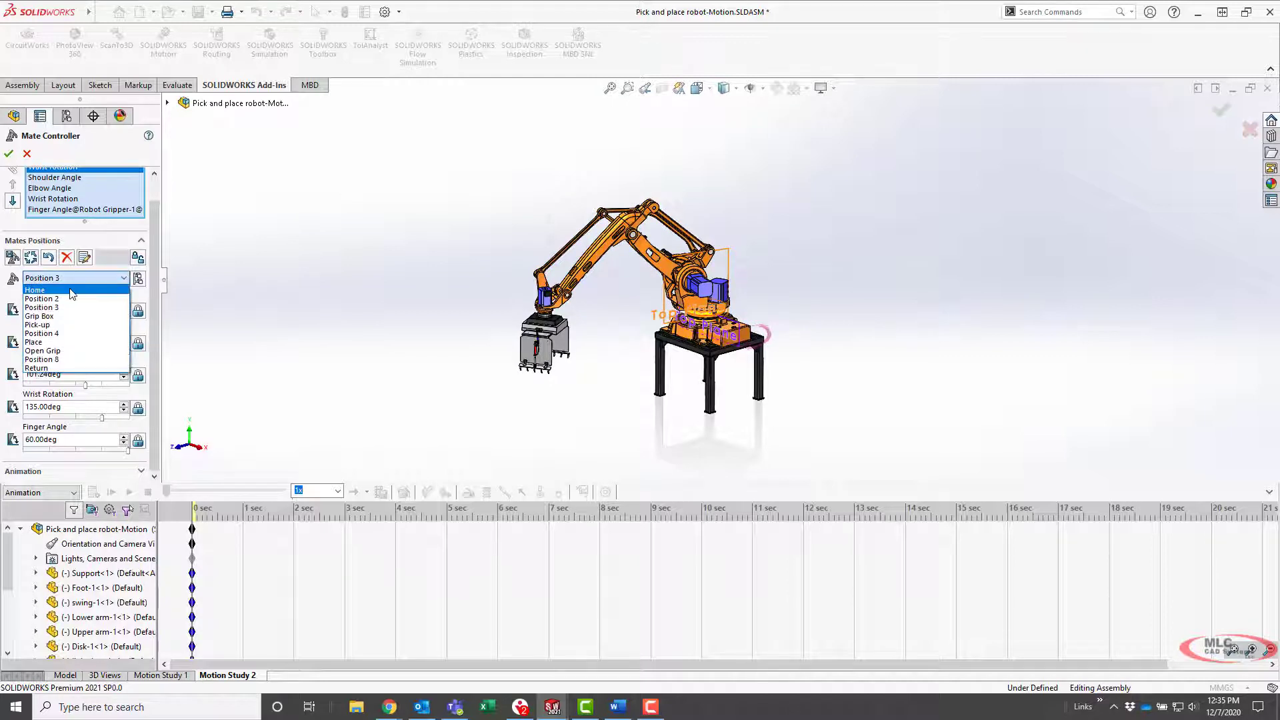
left_click(70, 293)
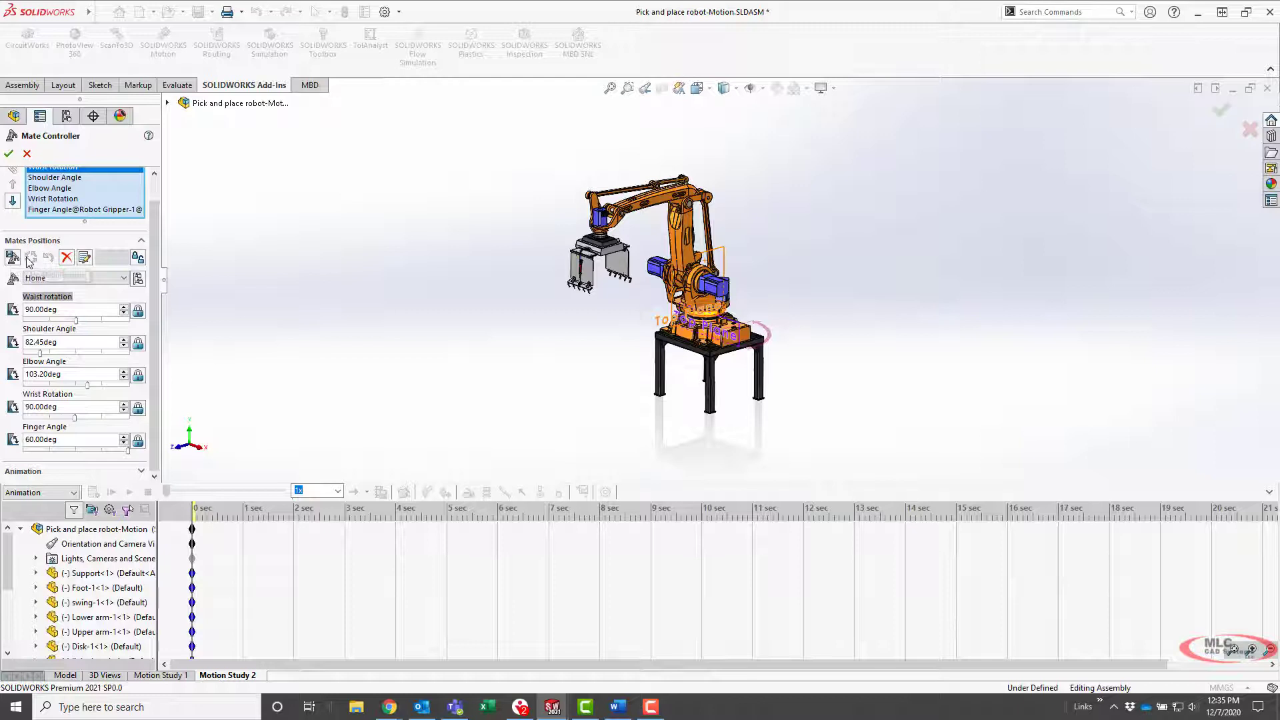
left_click_drag(74, 321, 53, 321)
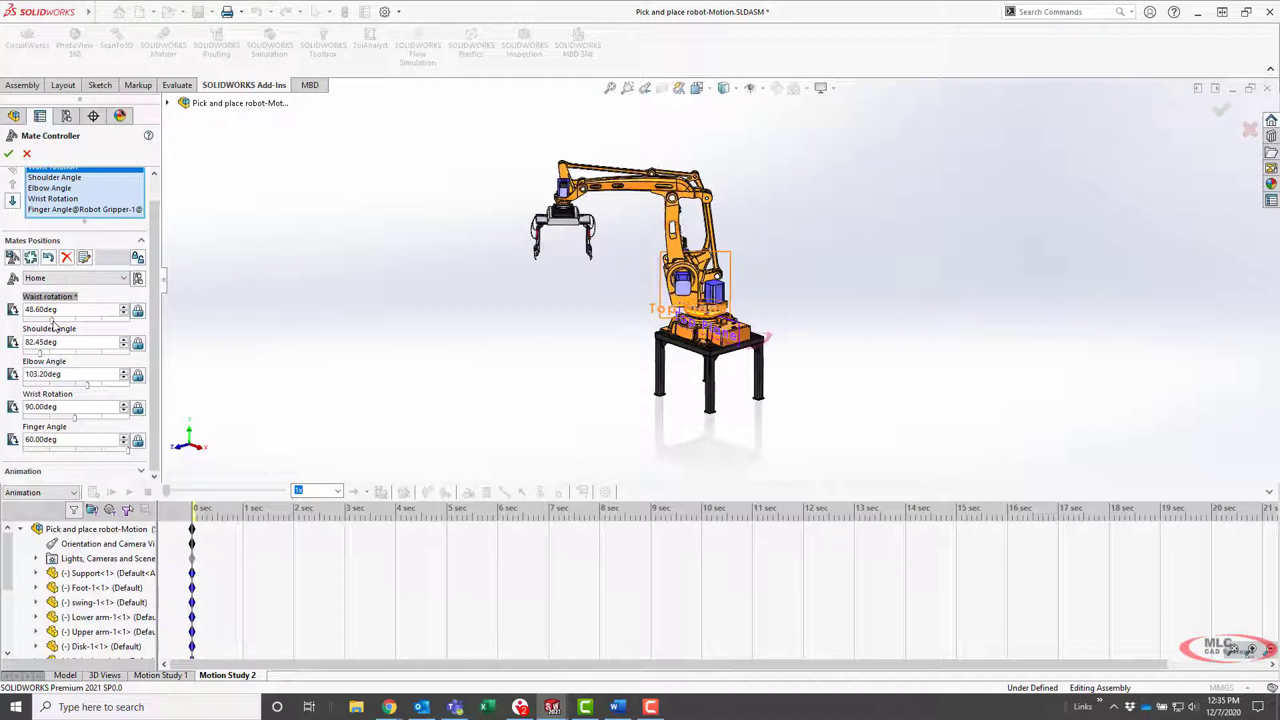
left_click(31, 258)
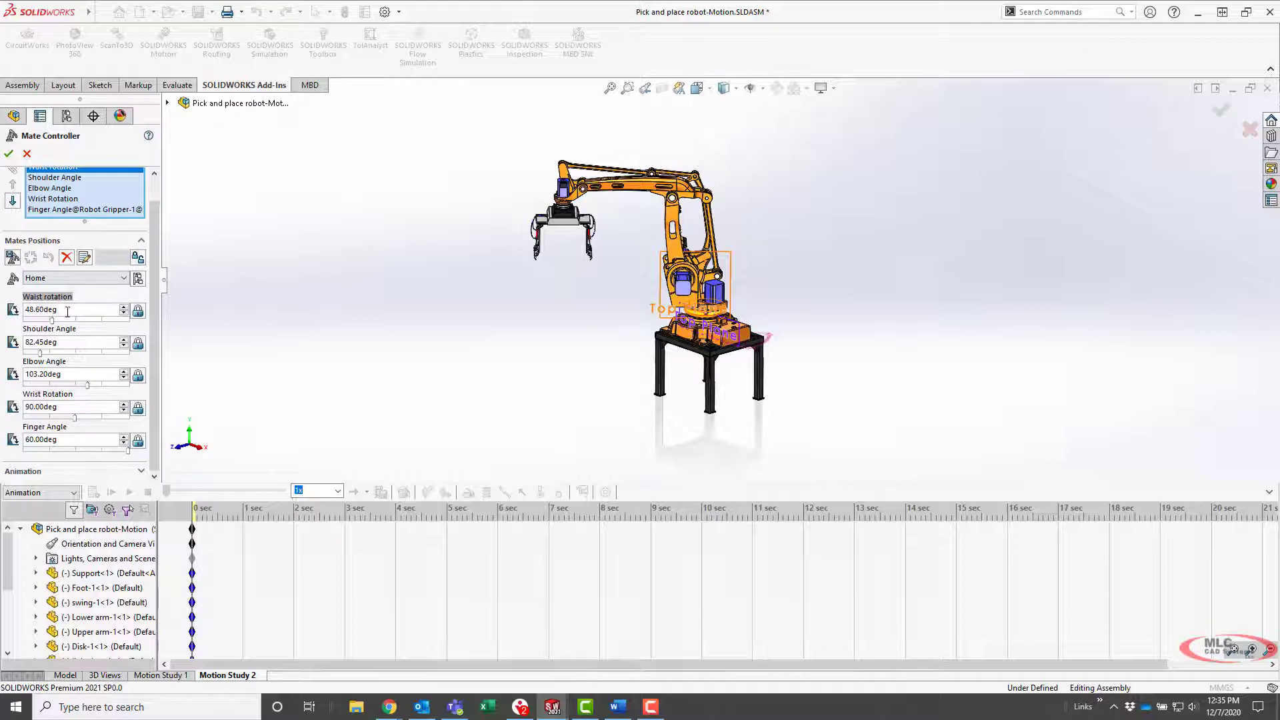
Step: Review the Grip Box, Open Grip and Return positions, then accept the controller at Return
left_click(76, 278)
left_click(76, 321)
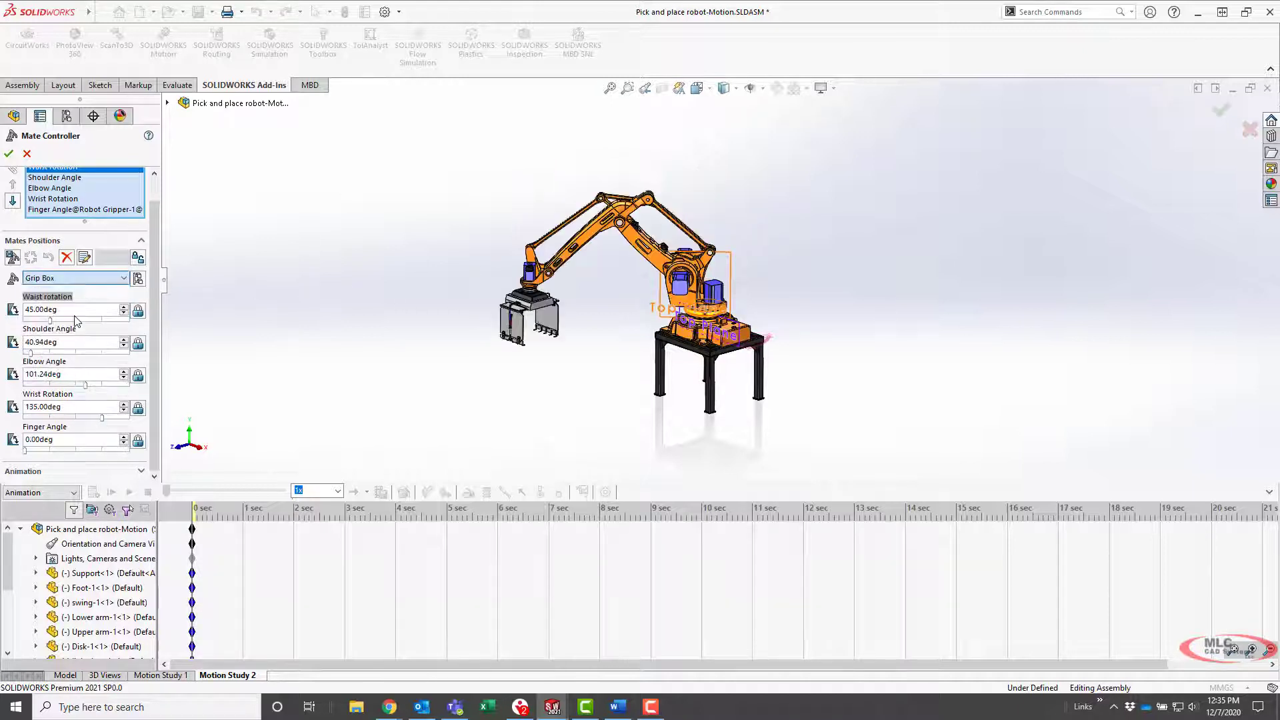
left_click(75, 278)
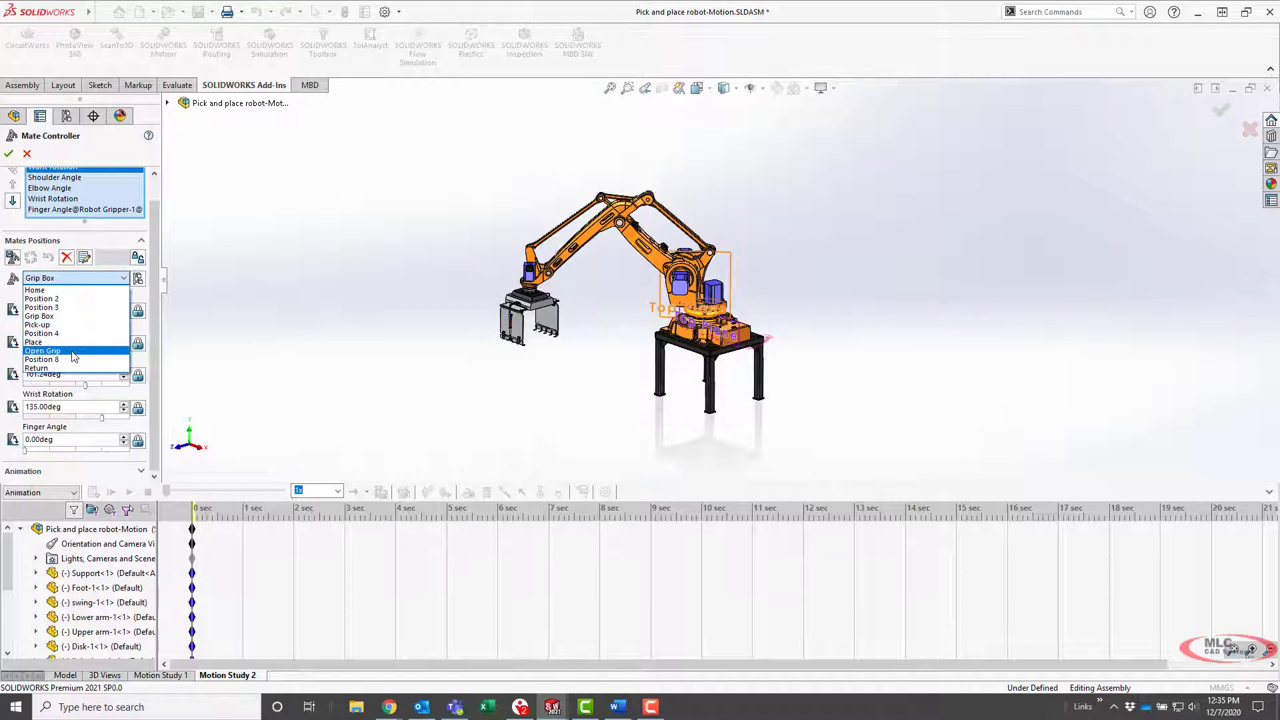
left_click(74, 353)
left_click(76, 279)
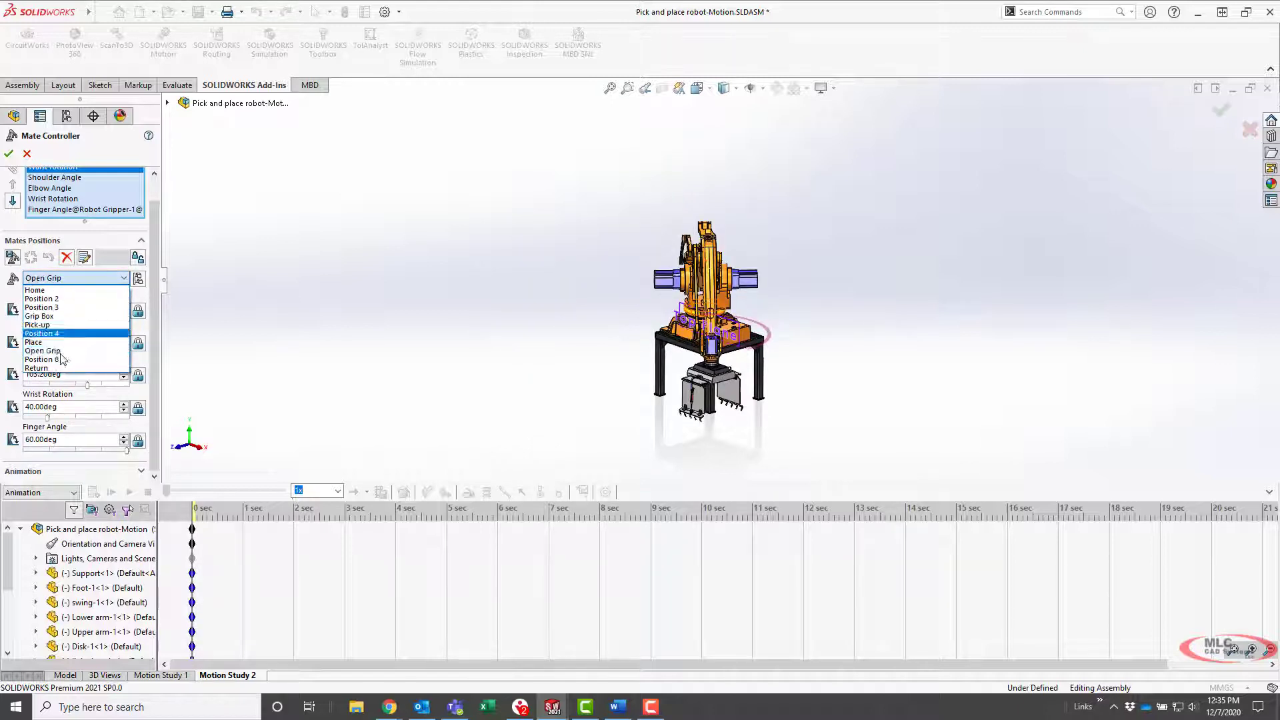
left_click(60, 369)
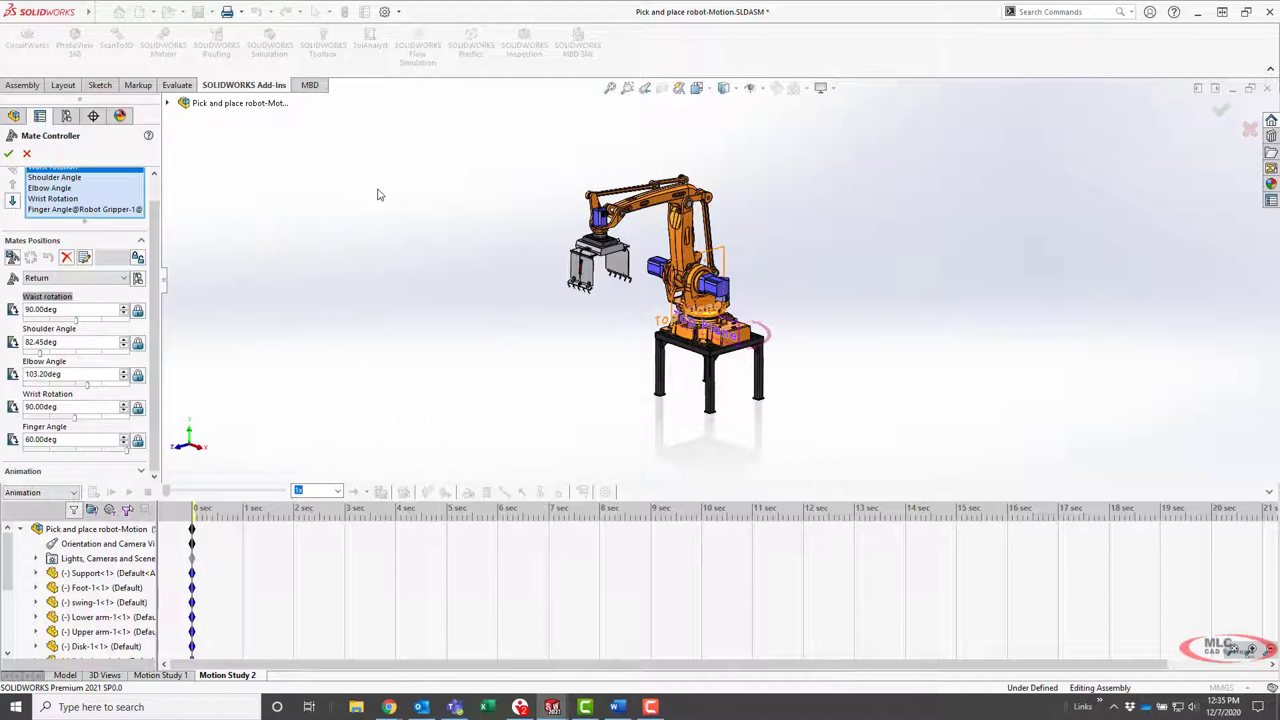
left_click(9, 154)
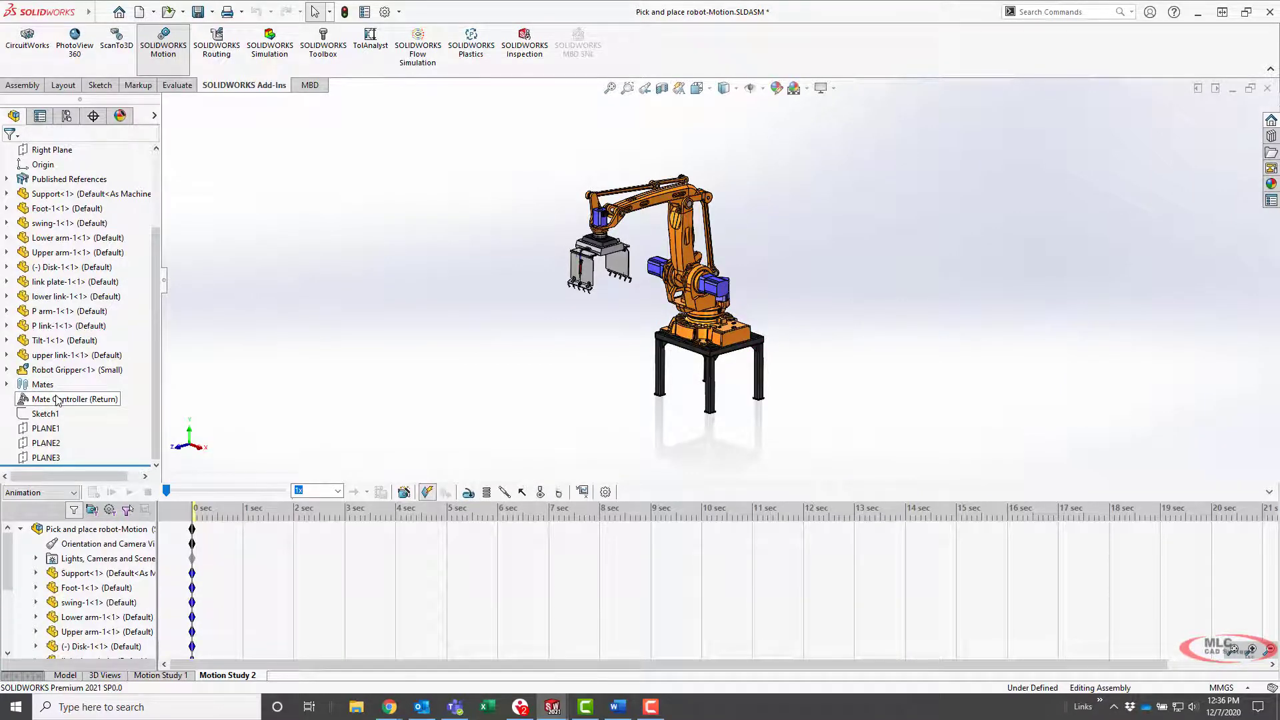
Step: Use the Animation Wizard to import the Mate Controller key points into Motion Study 2
left_click(403, 492)
left_click(636, 362)
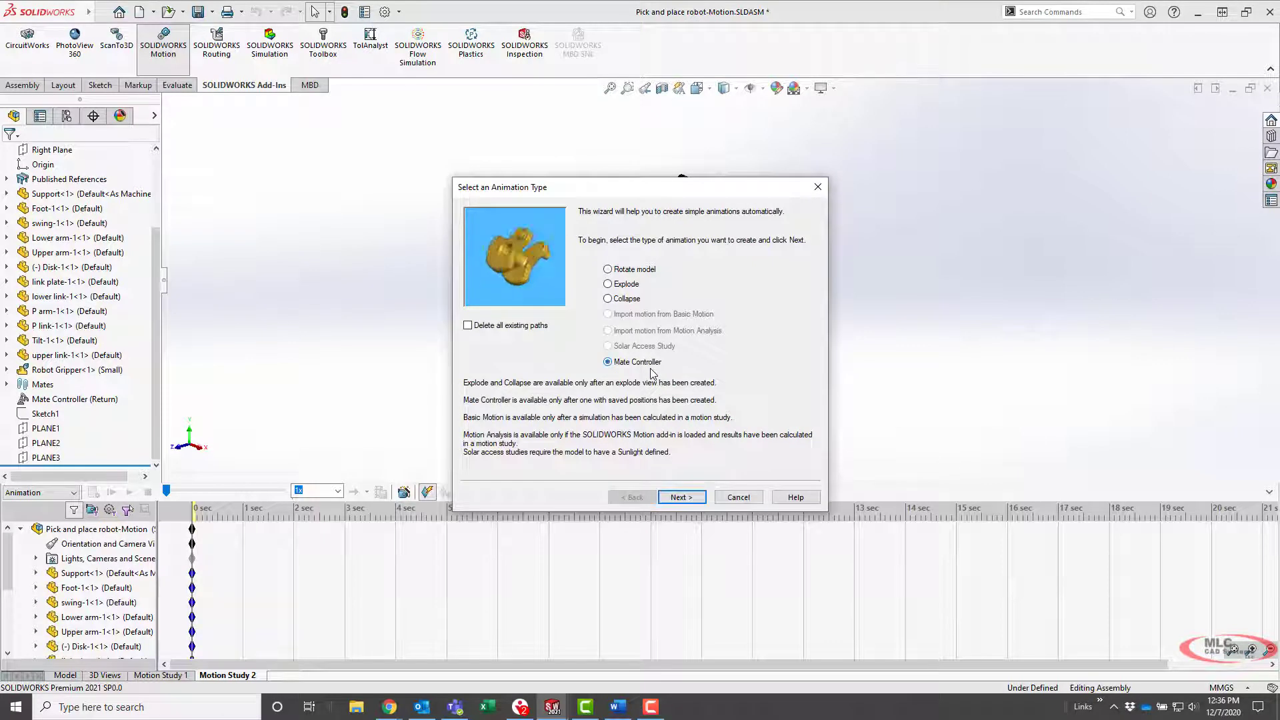
left_click(693, 497)
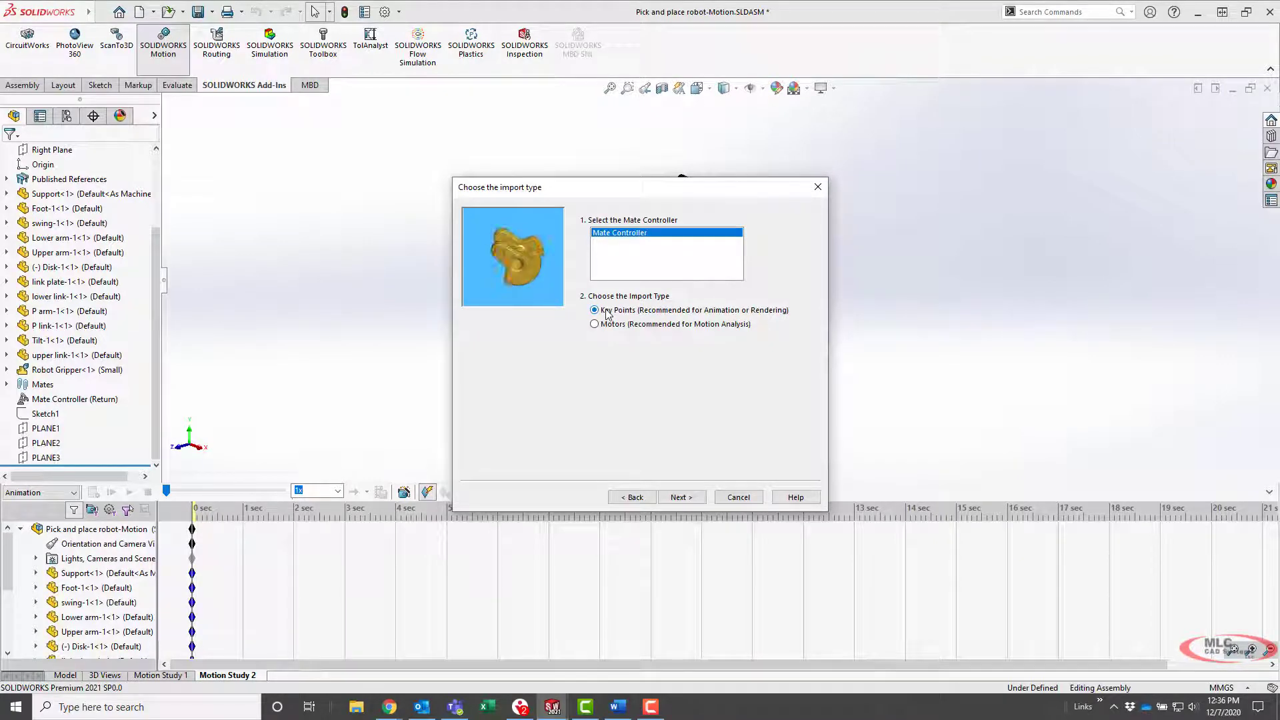
left_click(682, 497)
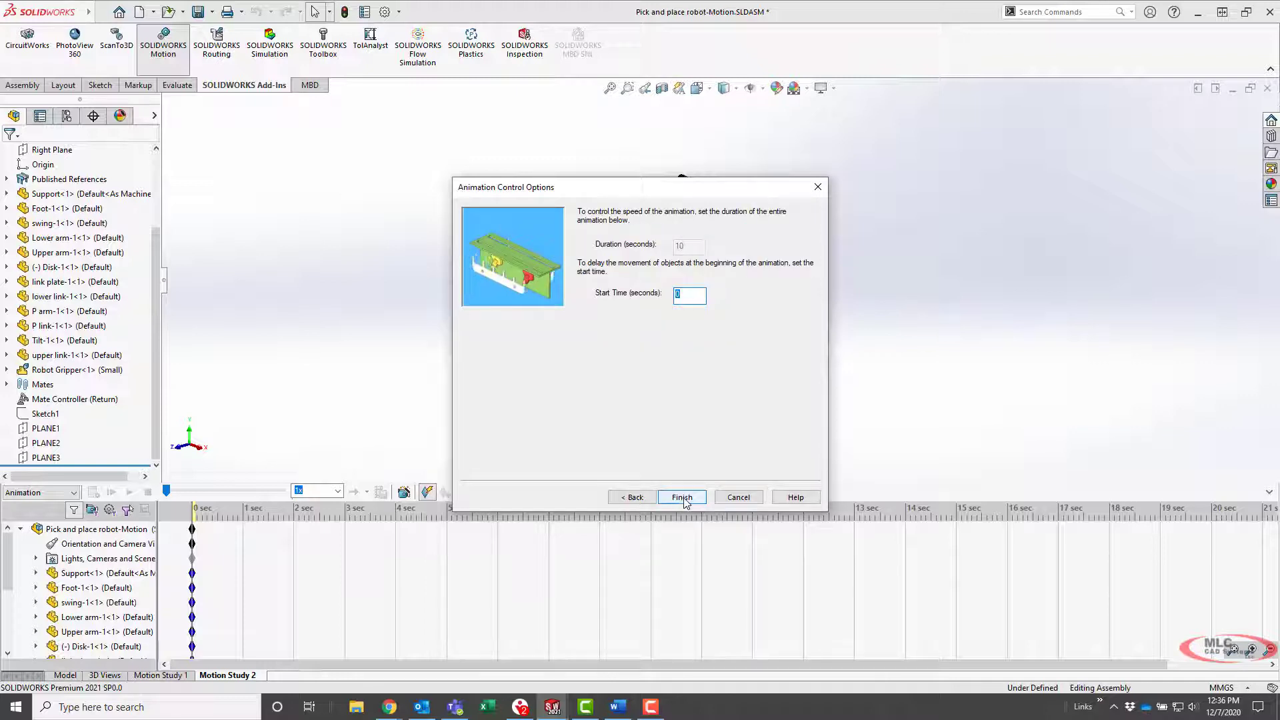
left_click(682, 498)
scroll(397, 511, "down", 3)
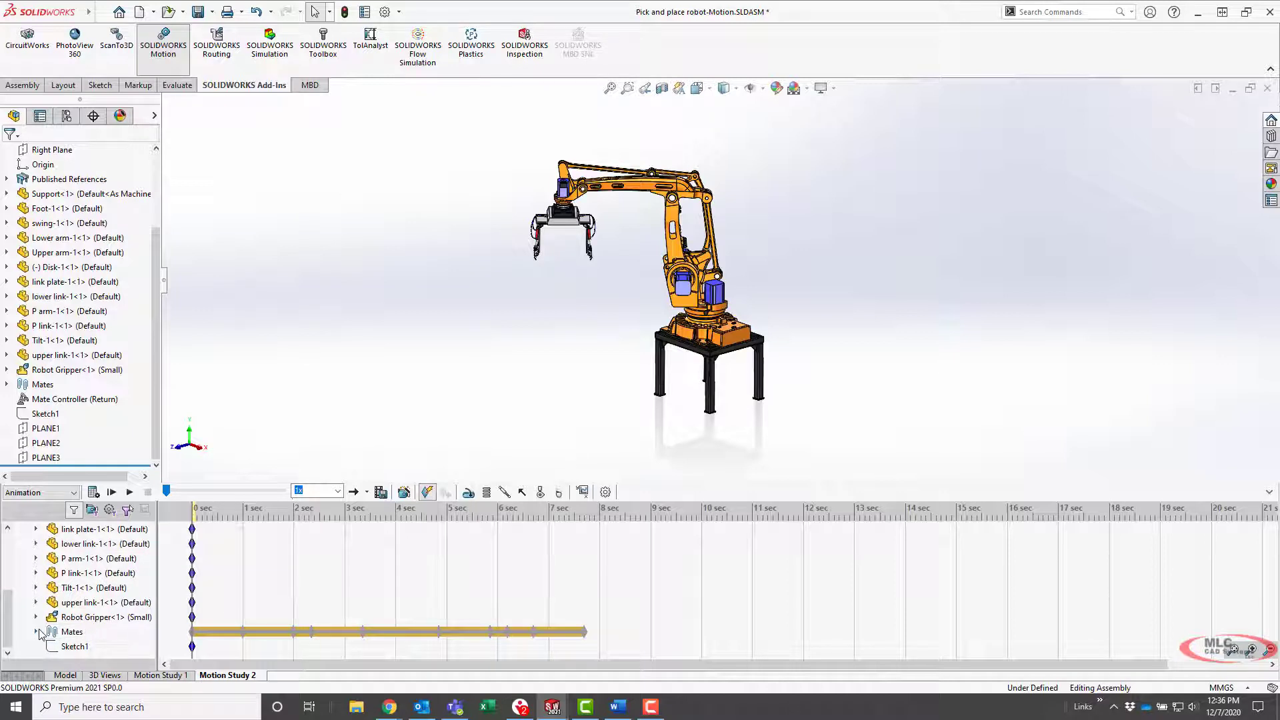
Step: Expand Mates to show each joint's key points and calculate the animation
double_click(73, 632)
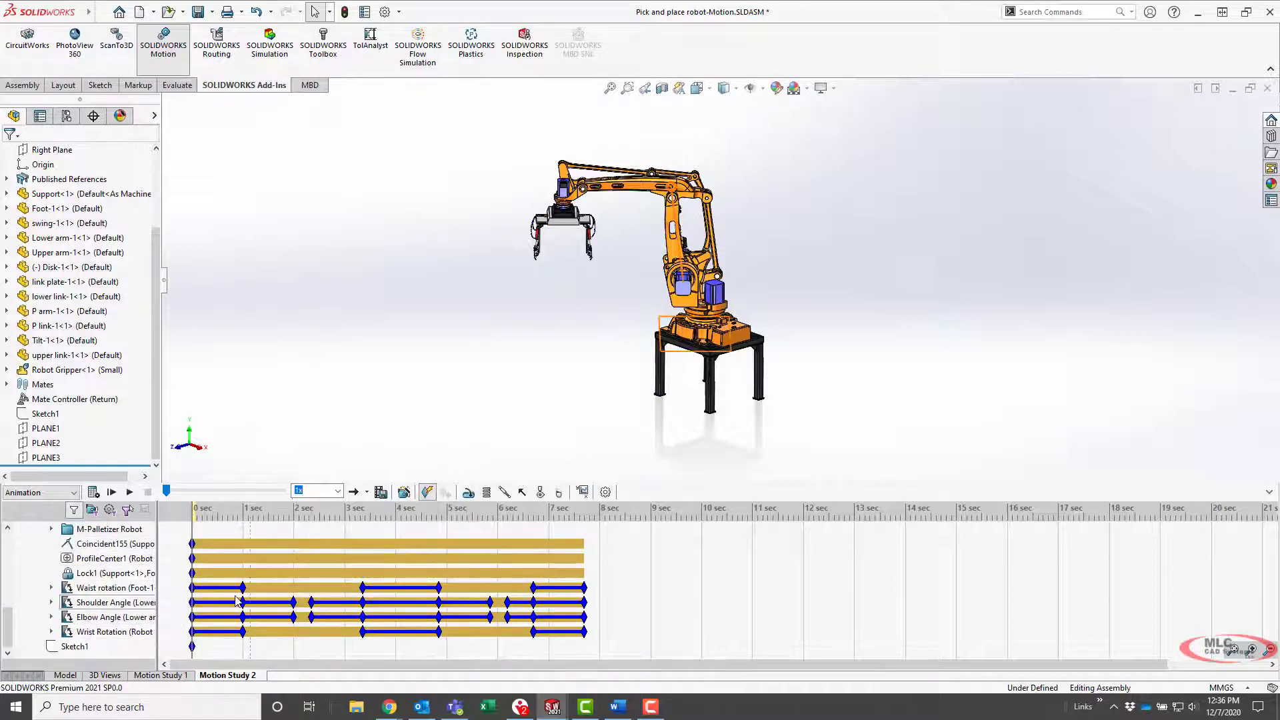
mouse_move(242, 588)
left_click(95, 494)
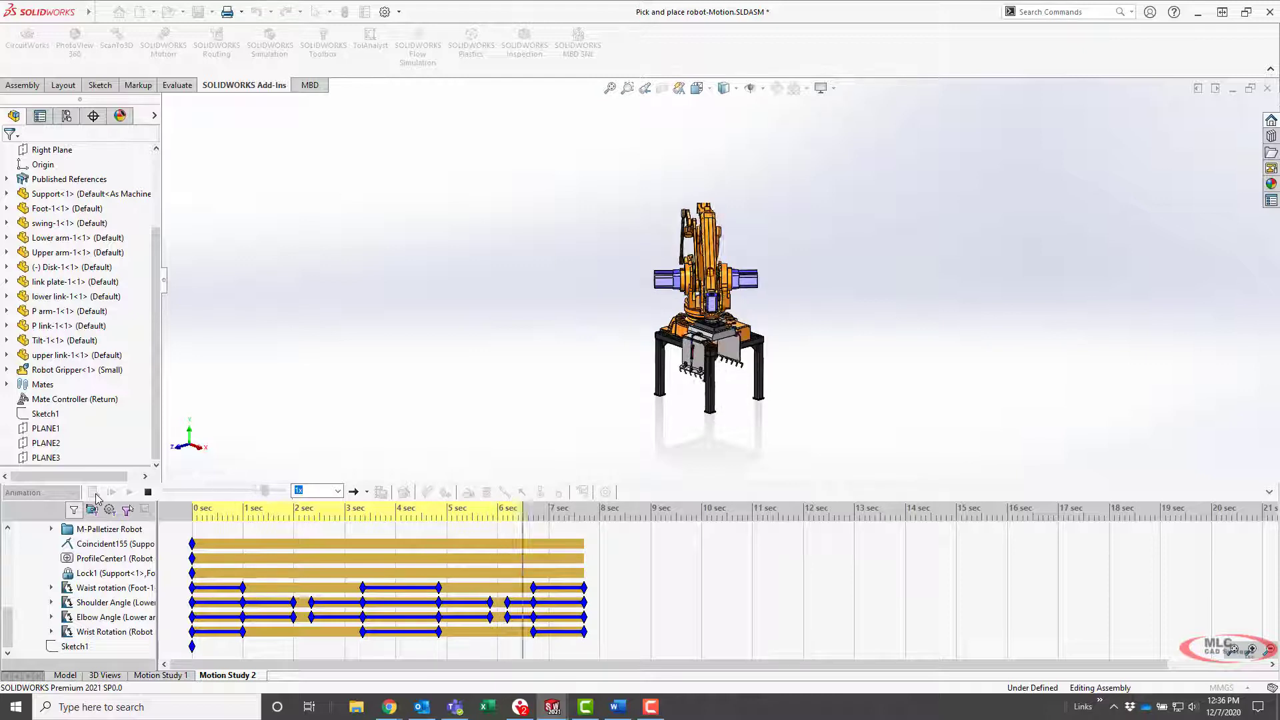
Step: Confirm the Mate Controller is at its Return position
right_click(36, 403)
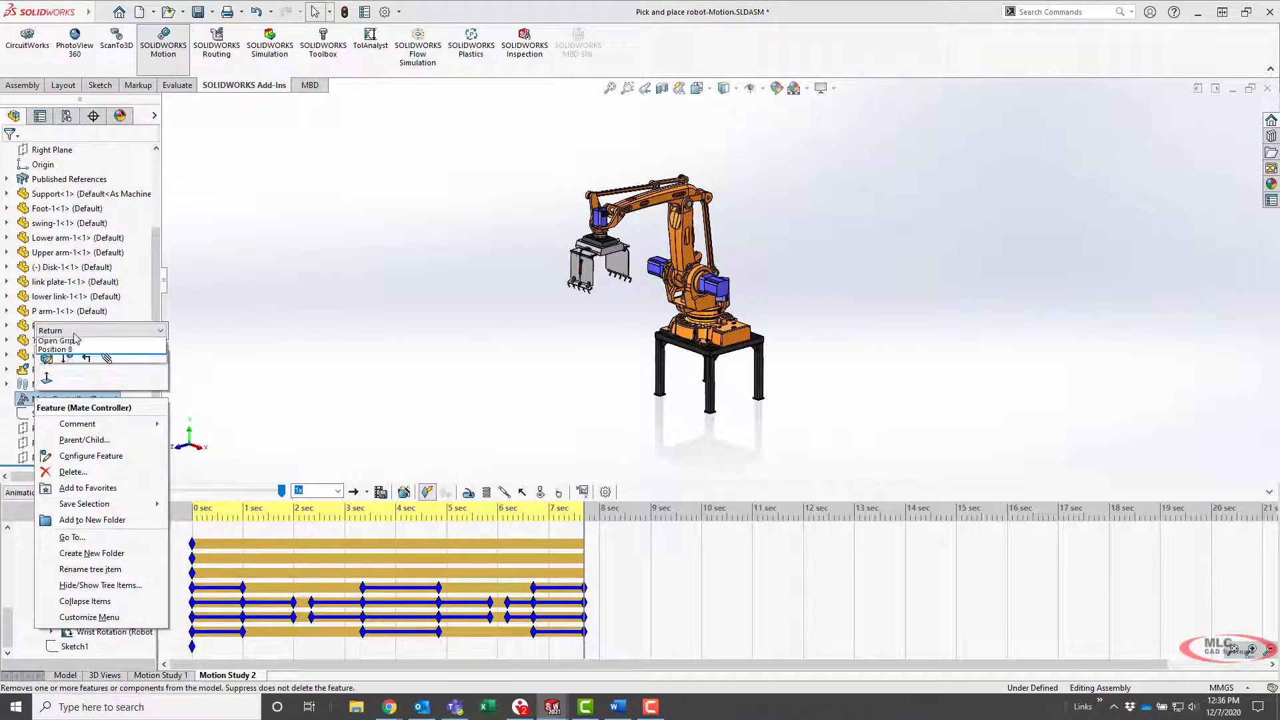
left_click(89, 331)
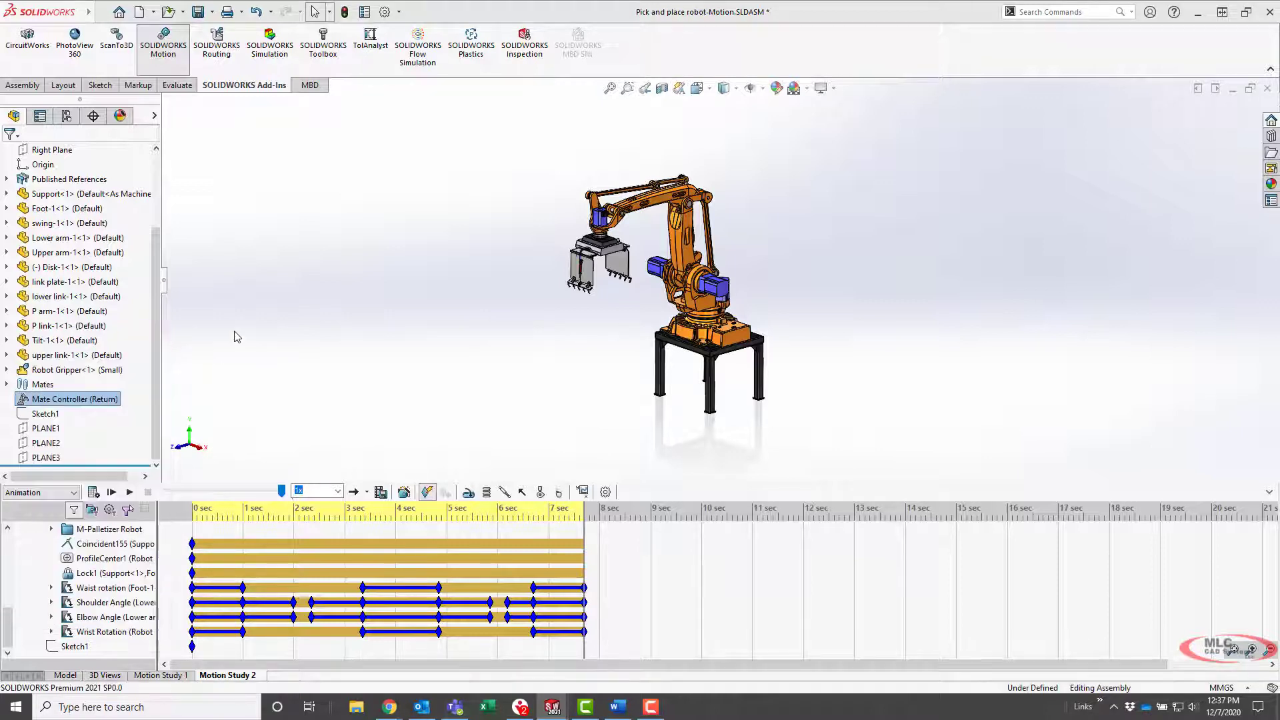
left_click(74, 420)
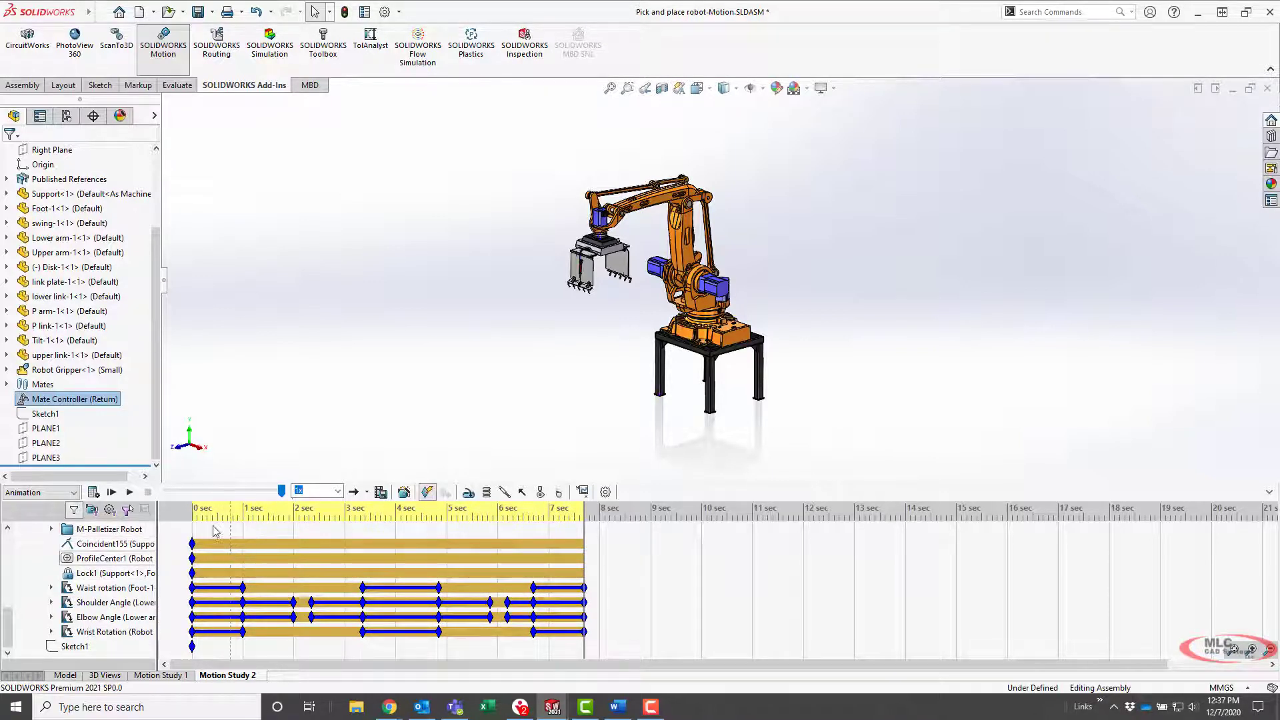
Step: Check the Mate Controller position list and close it without changes
right_click(53, 400)
left_click(71, 332)
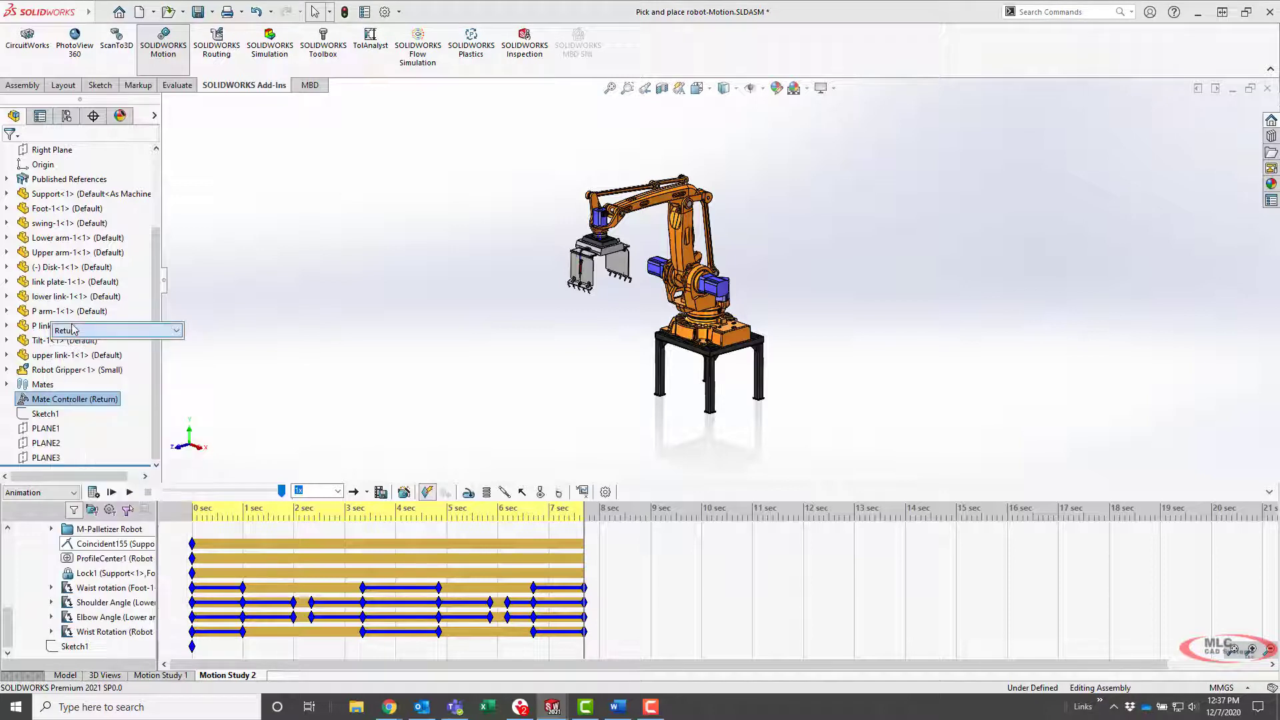
left_click(345, 333)
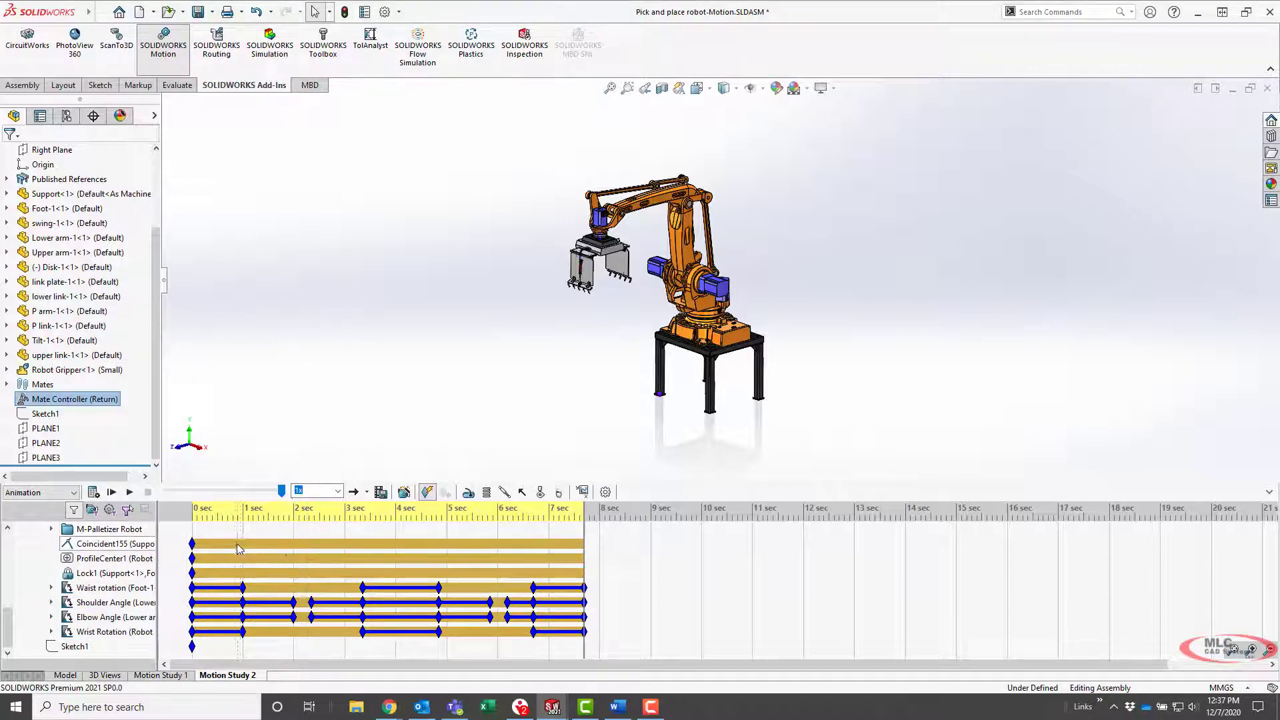
Step: Shift the 1 s, 3 s and 6.7 s key columns later, extending the timeline to about 10.5 s
left_click_drag(230, 557, 254, 652)
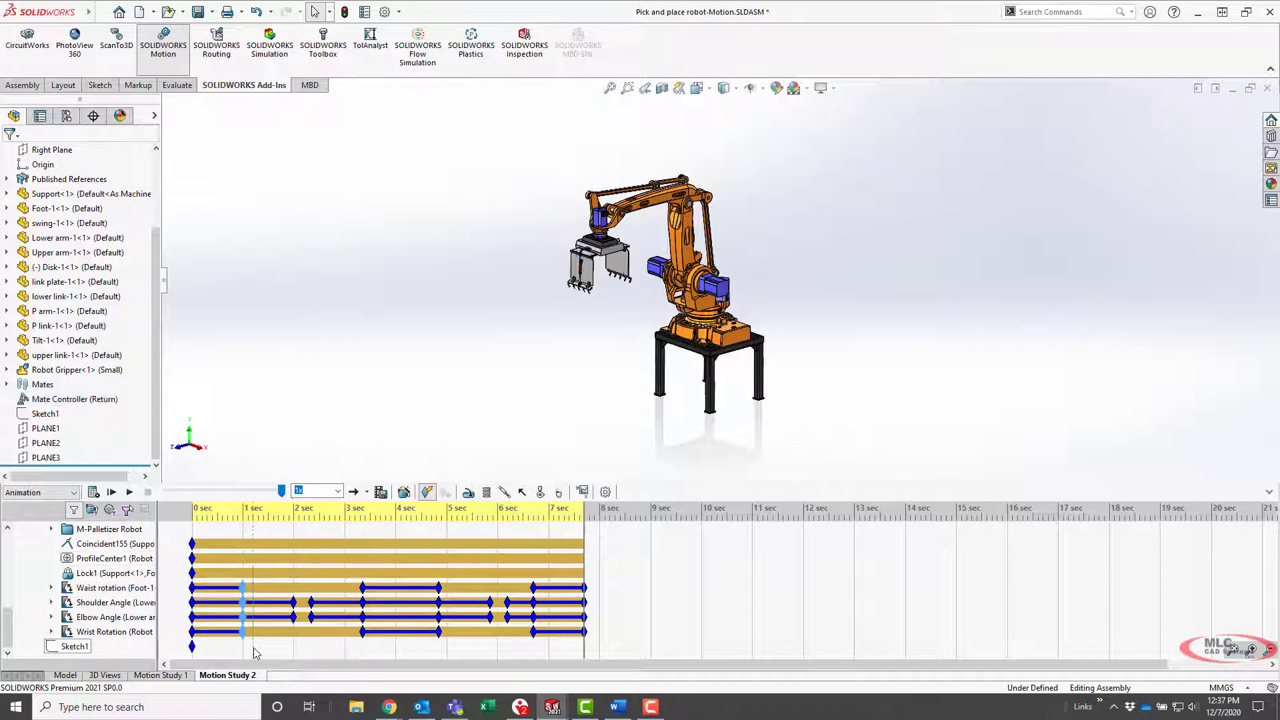
left_click_drag(587, 513, 677, 512)
left_click(579, 506)
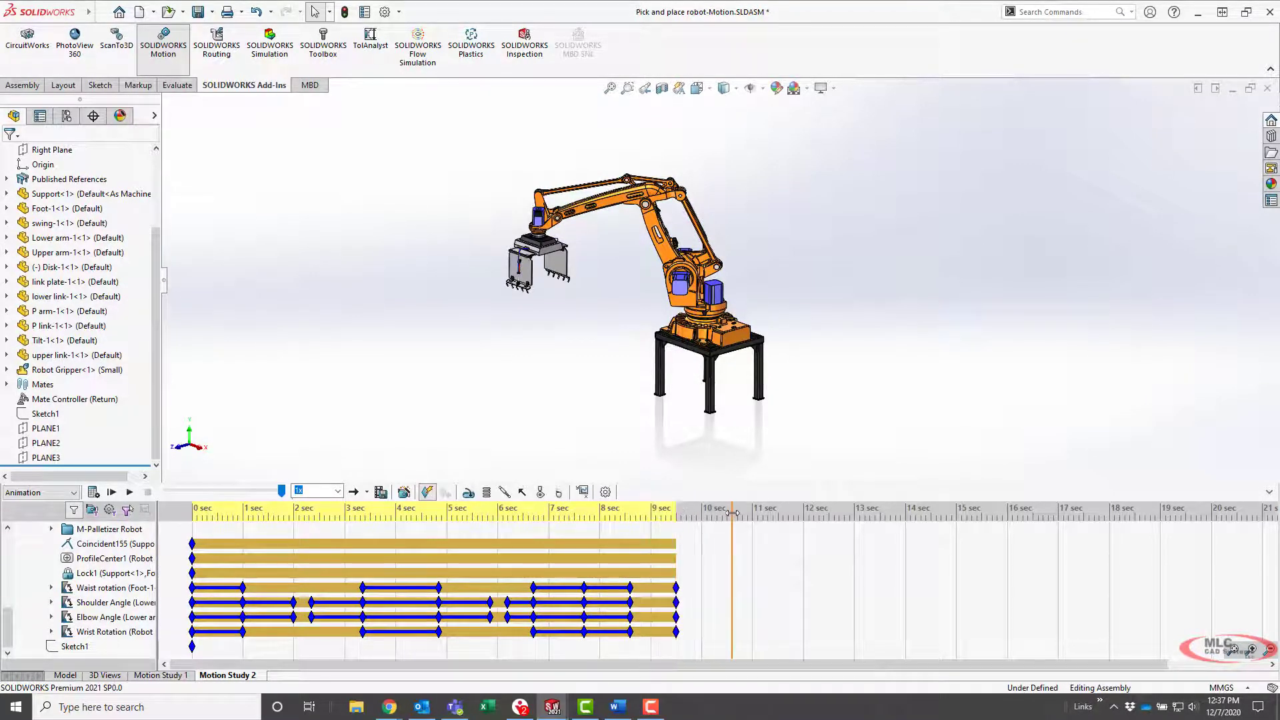
left_click_drag(351, 564, 378, 648)
left_click(729, 509)
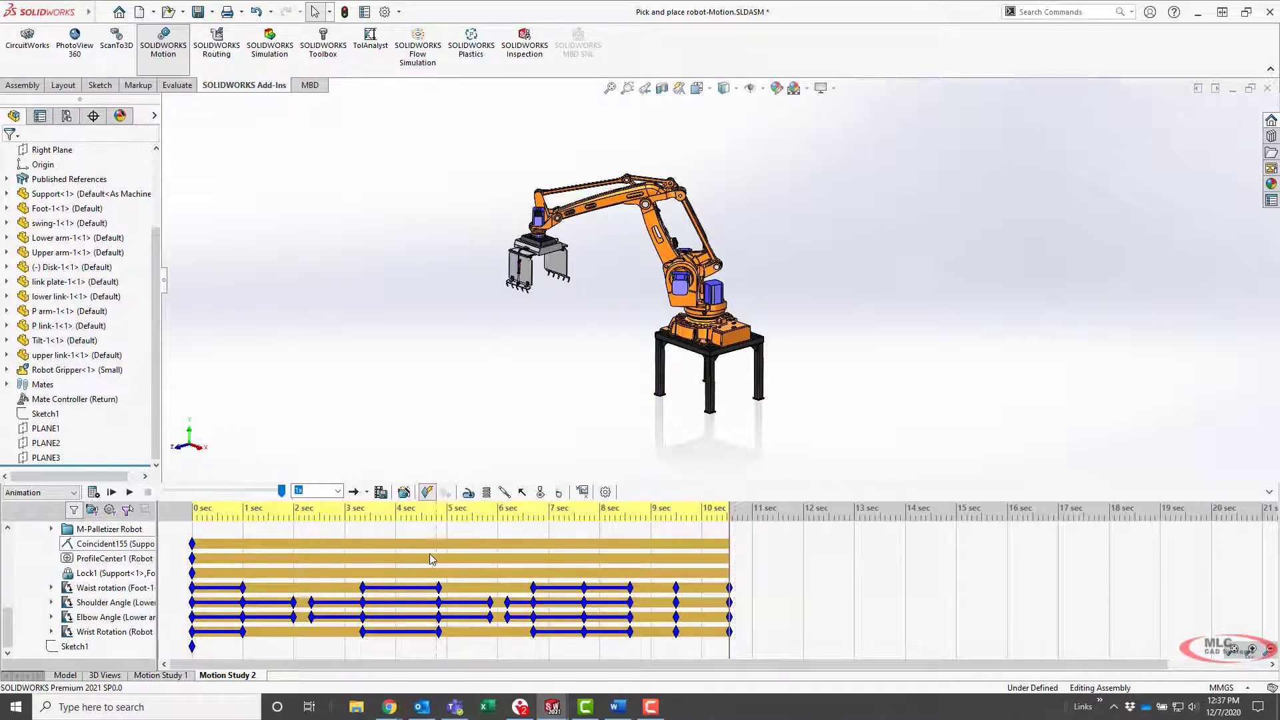
left_click_drag(517, 577, 551, 645)
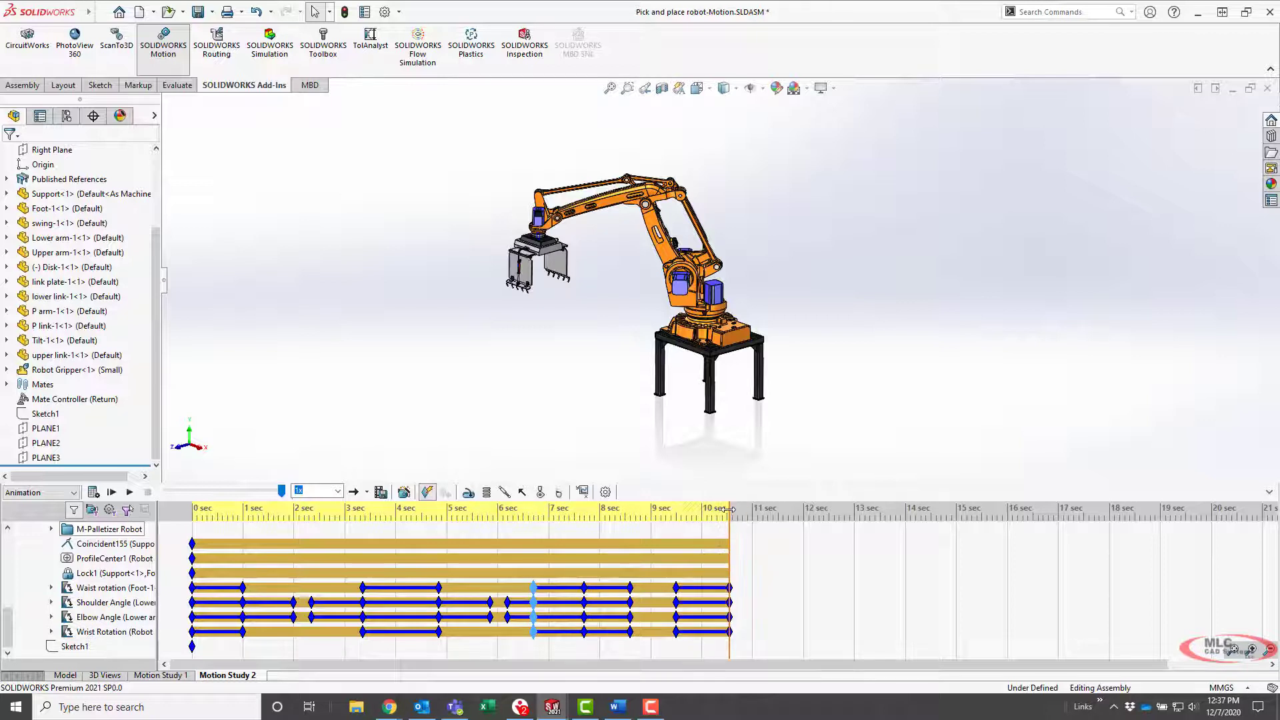
left_click(609, 511)
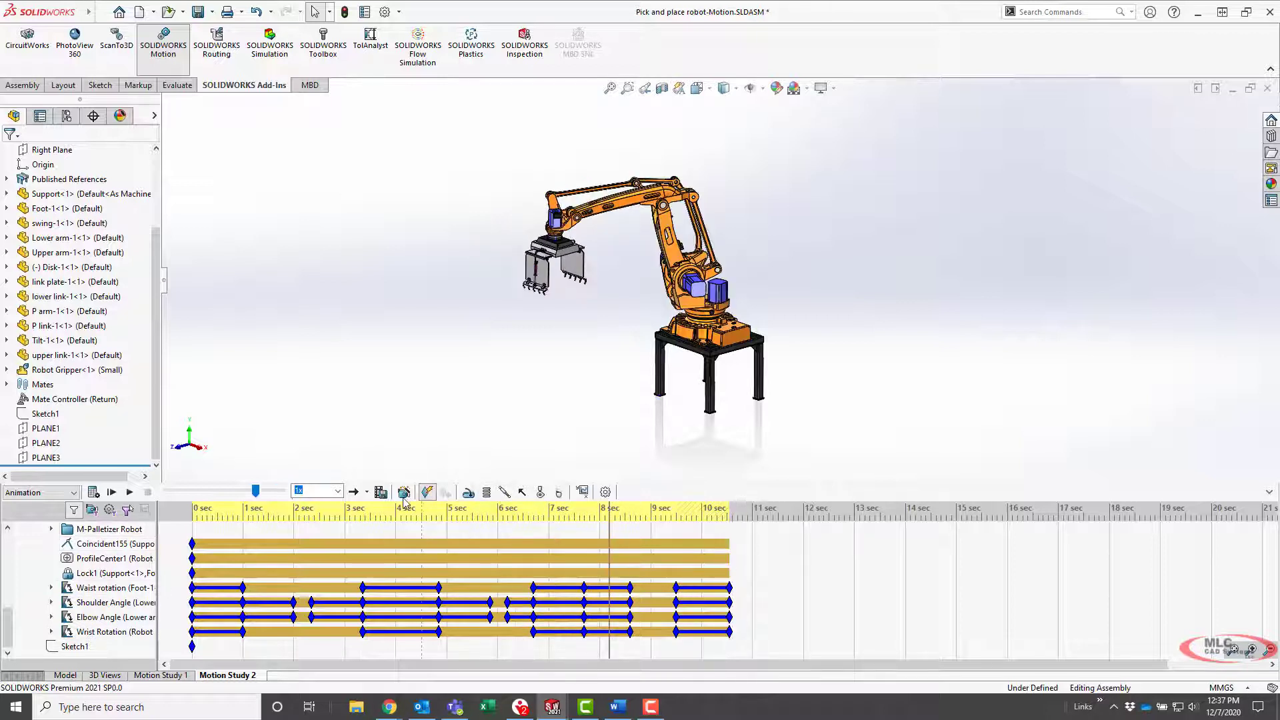
Step: Recalculate with the new timing, set the time to about 3.8 s, and clear the selection
left_click(92, 492)
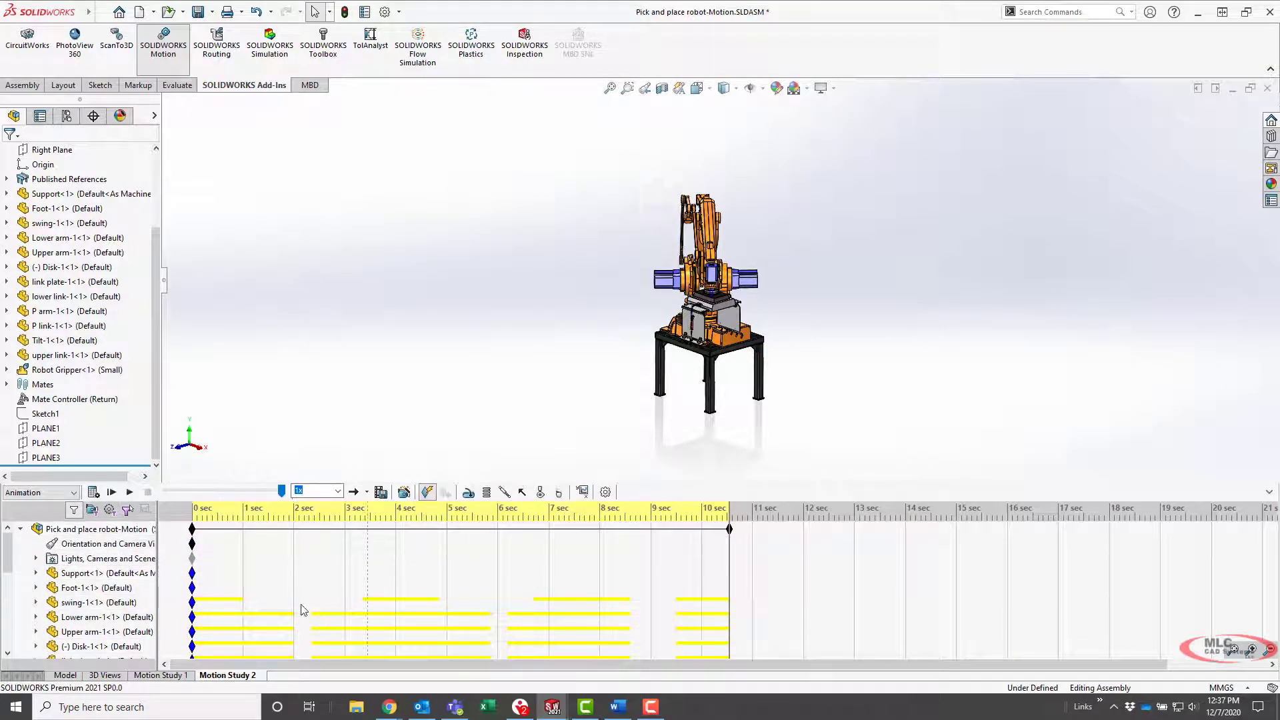
scroll(337, 572, "down", 6)
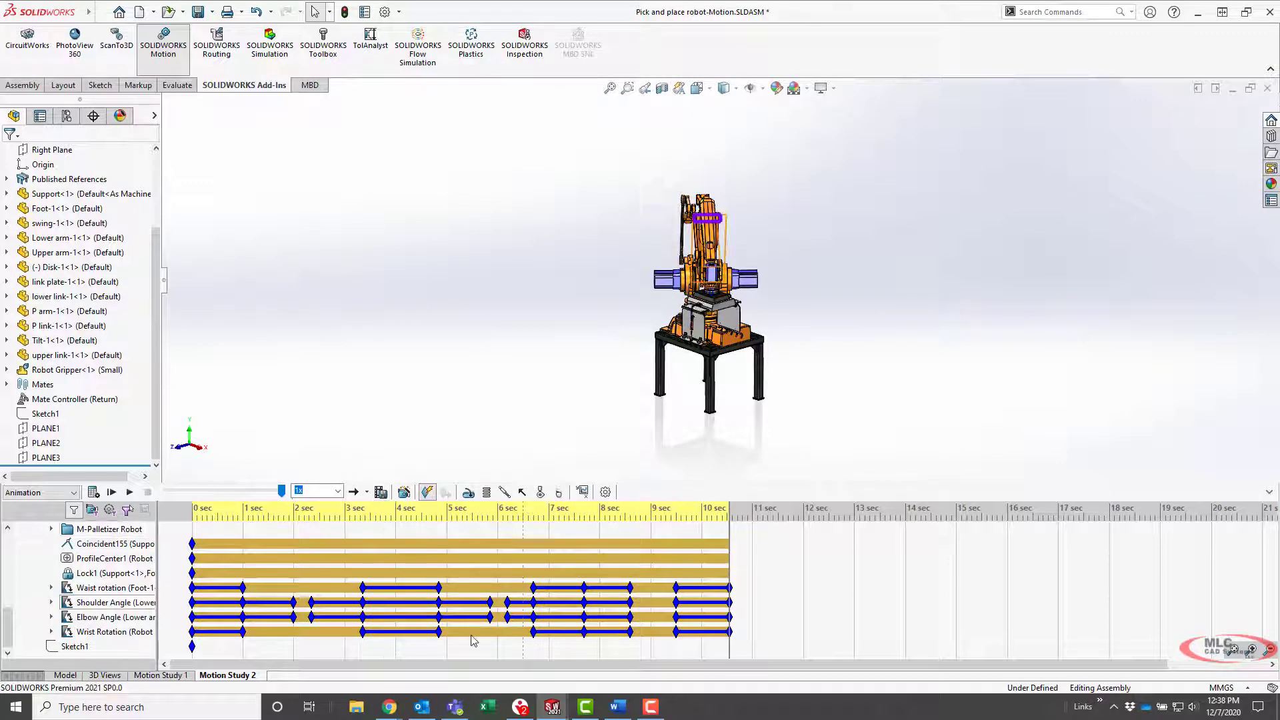
left_click(386, 516)
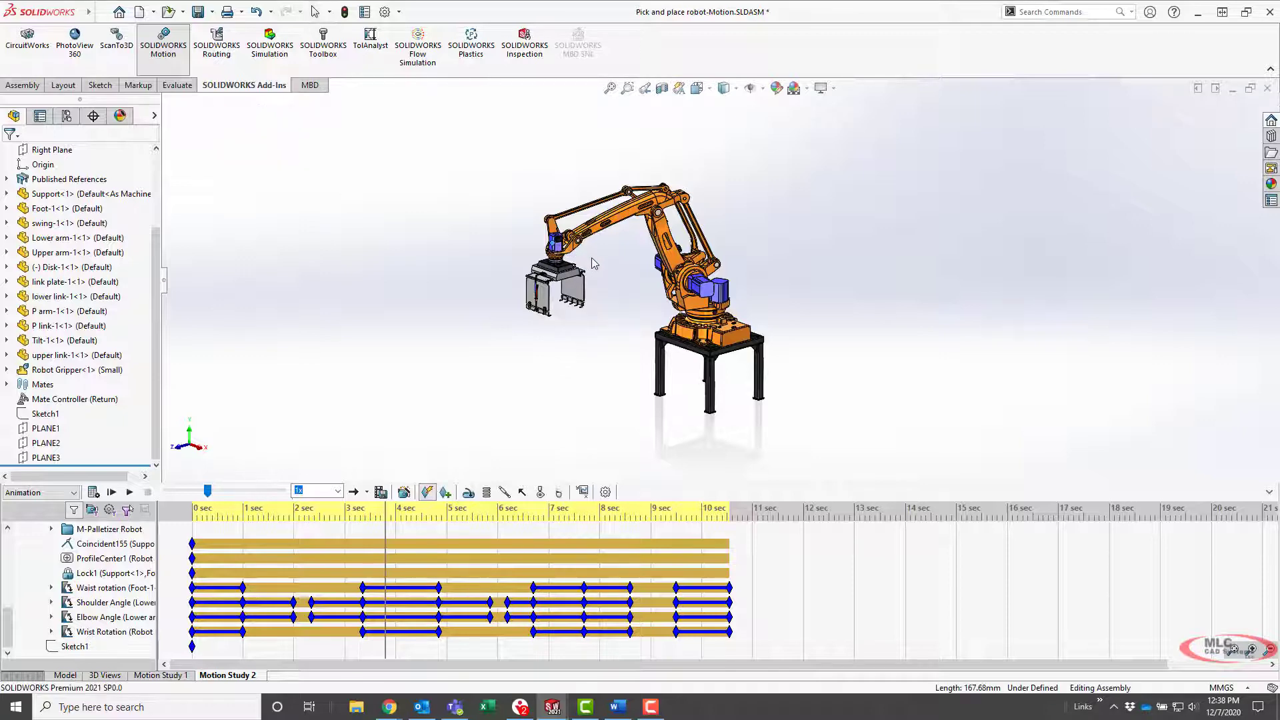
left_click(473, 361)
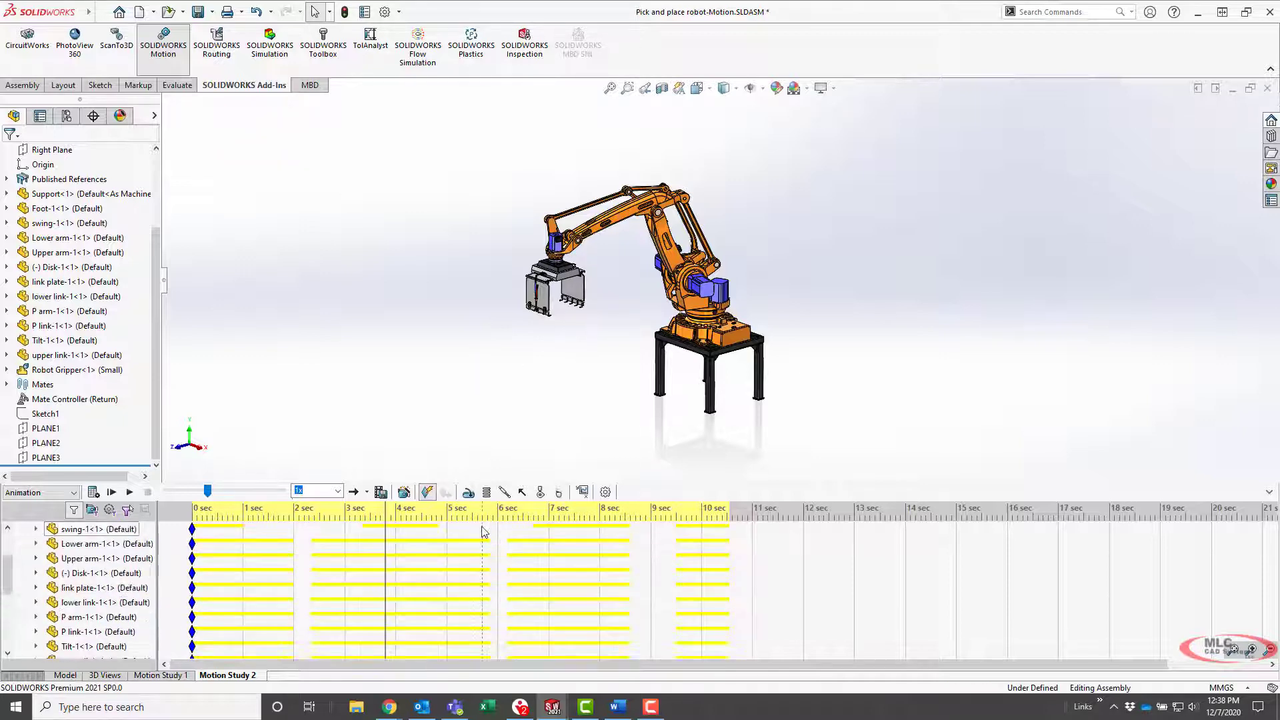
Step: At 3.8 s drag the gripper into a new pose, review FlexGripper-01's keys, then return to Model view
left_click_drag(570, 296, 823, 306)
left_click_drag(701, 298, 488, 156)
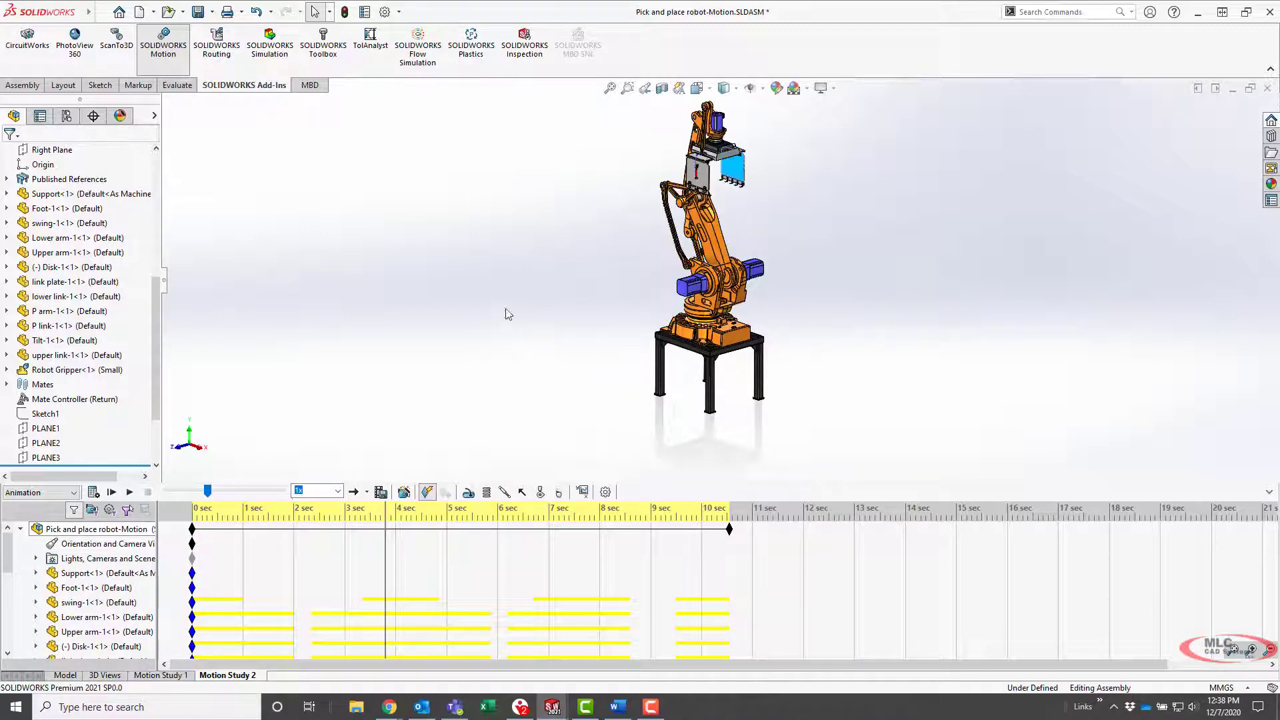
left_click(561, 298)
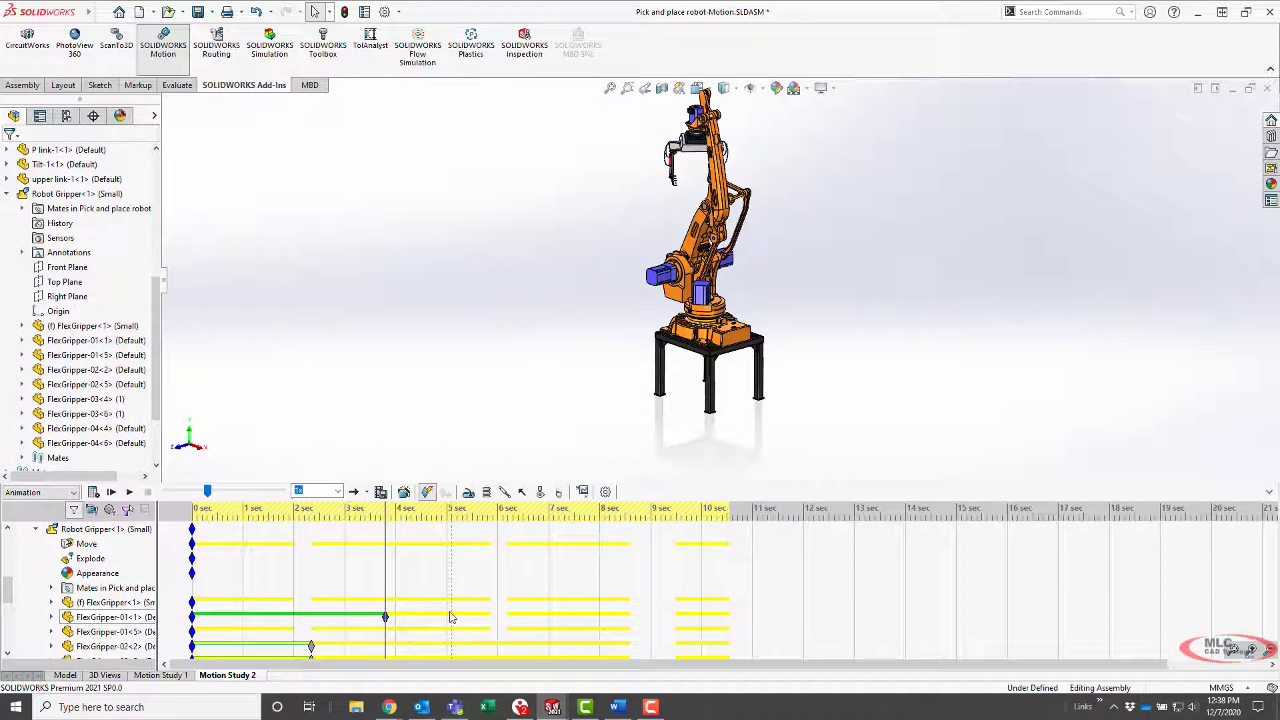
scroll(448, 614, "down", 1)
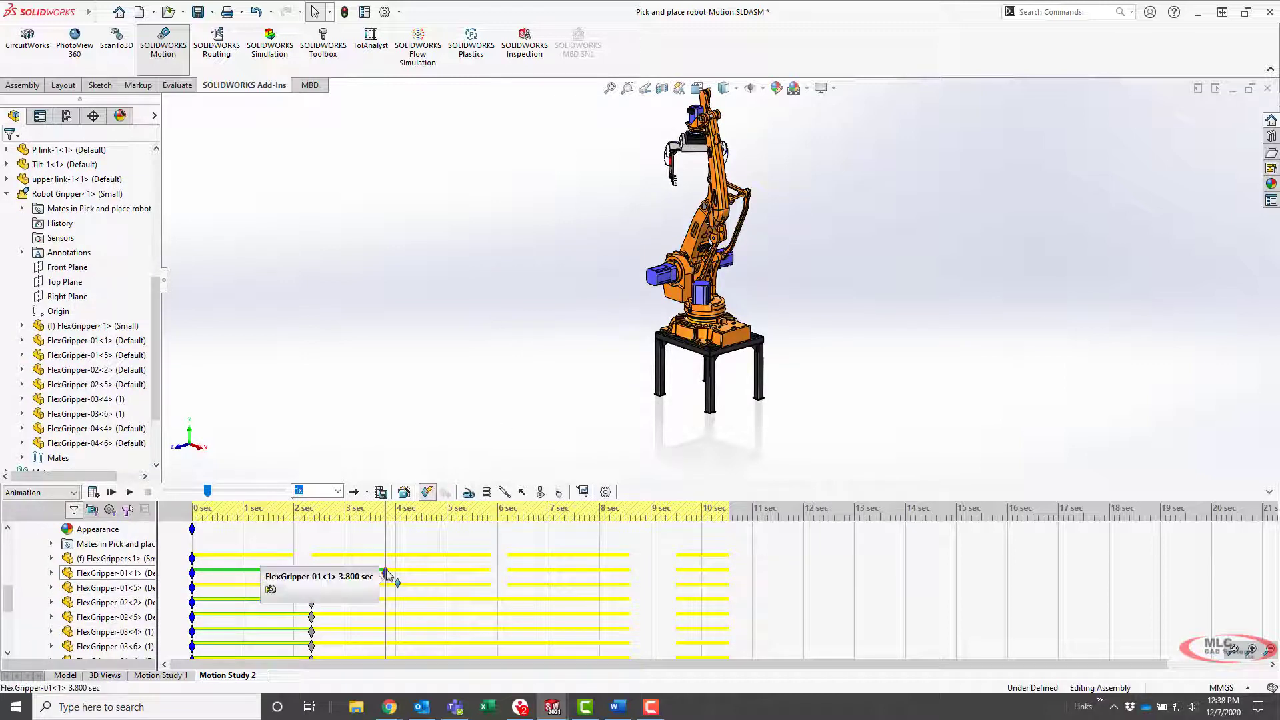
left_click(413, 587)
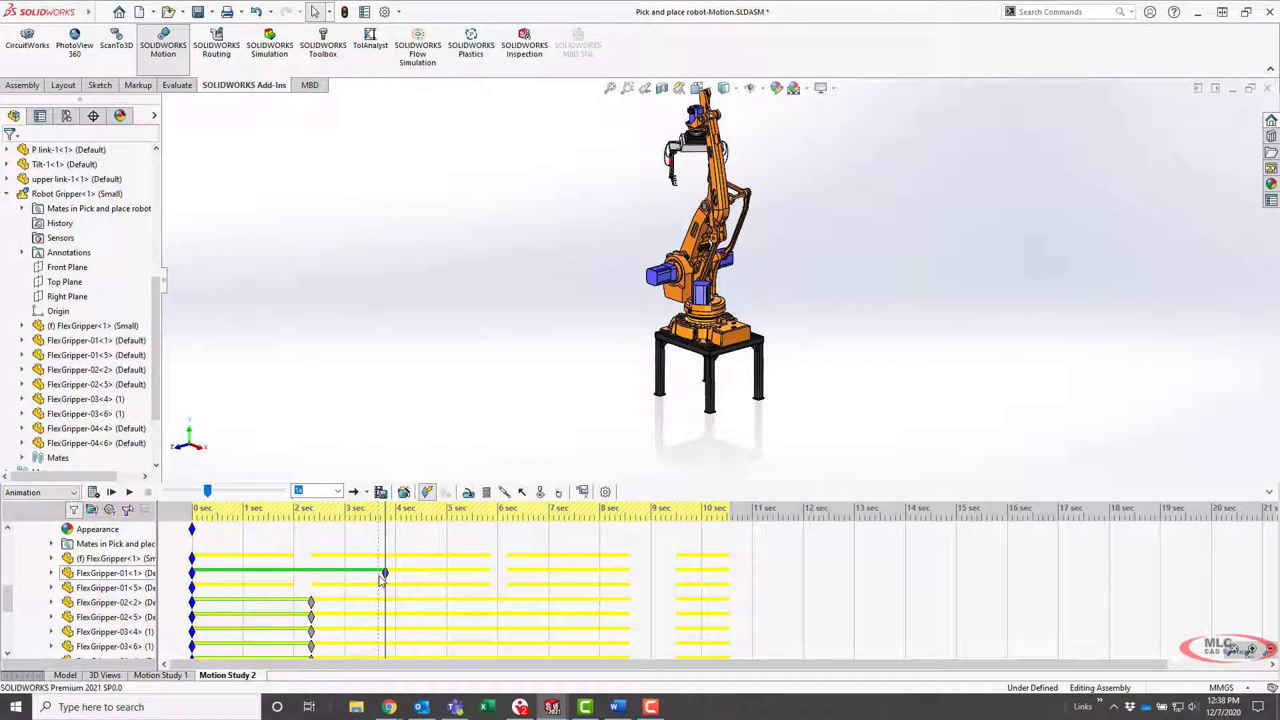
scroll(378, 582, "up", 2)
scroll(378, 581, "down", 3)
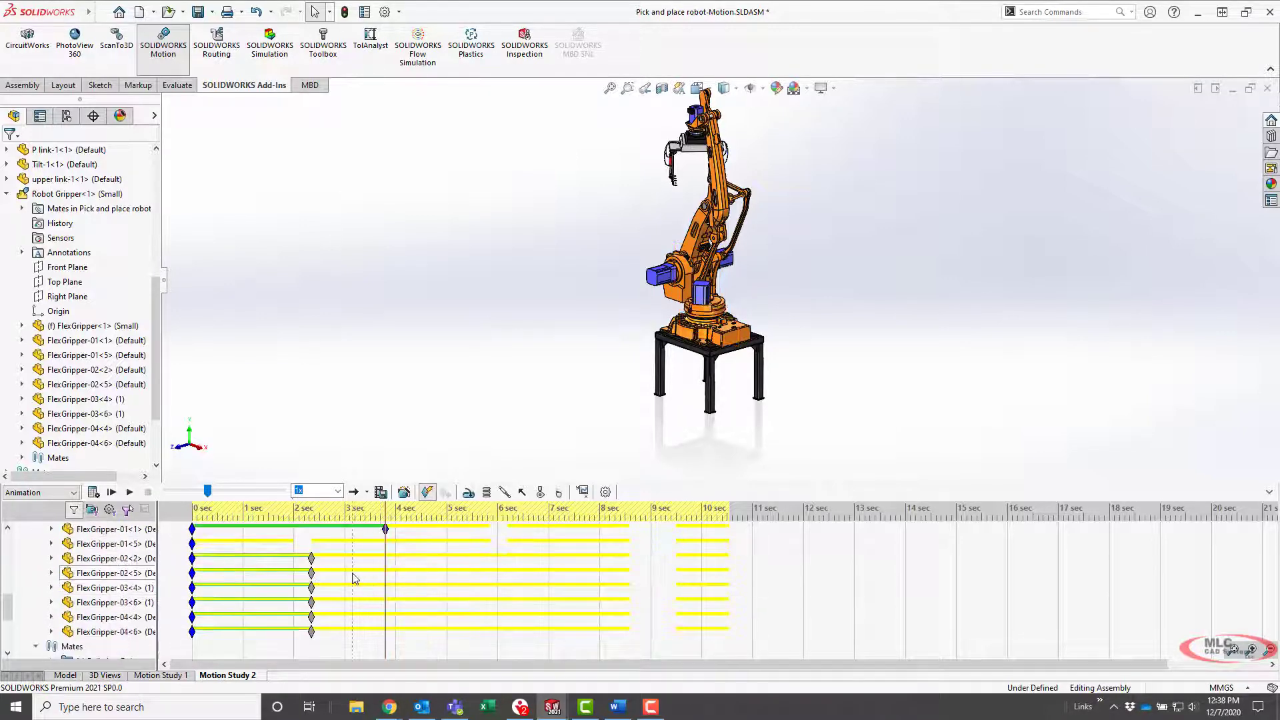
scroll(354, 577, "up", 1)
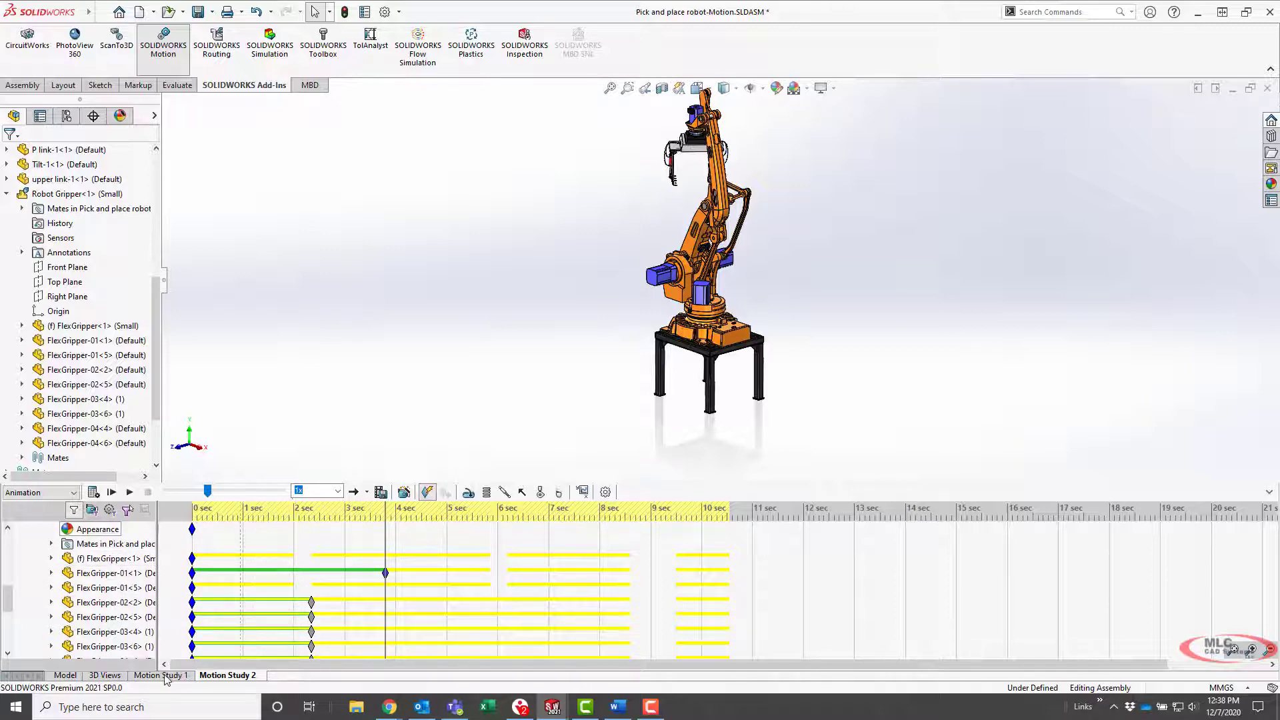
left_click(65, 675)
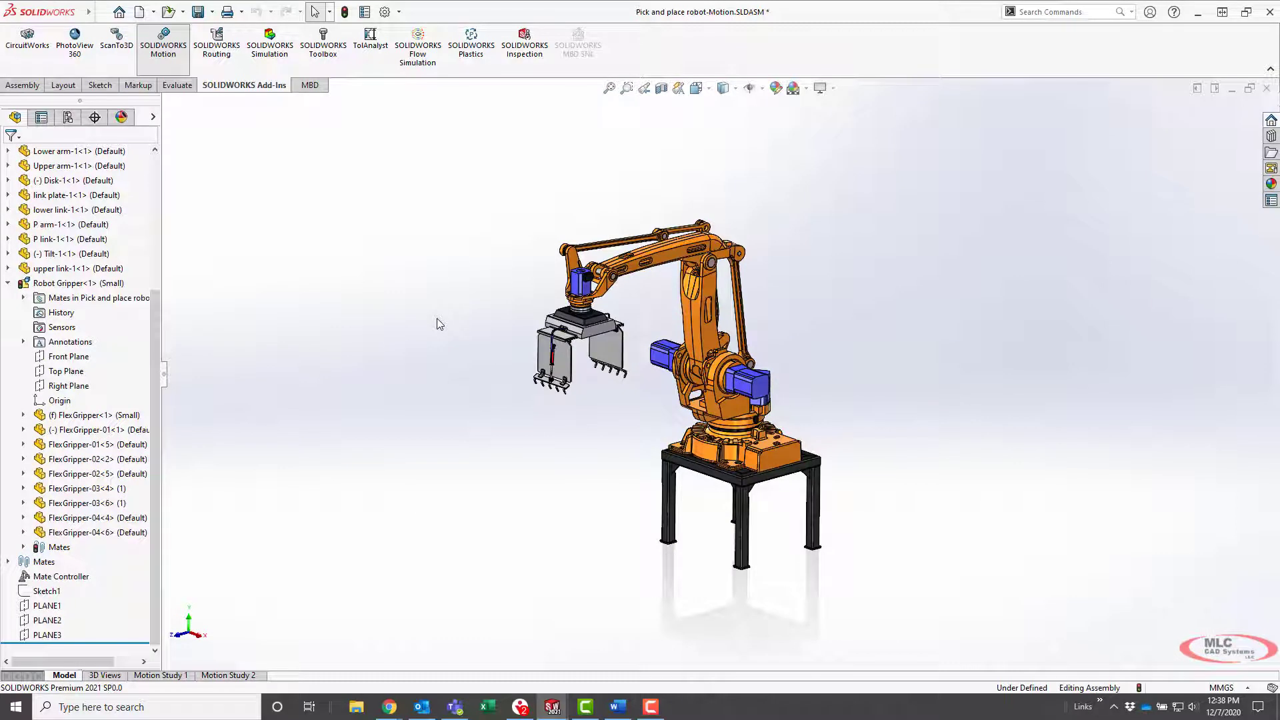